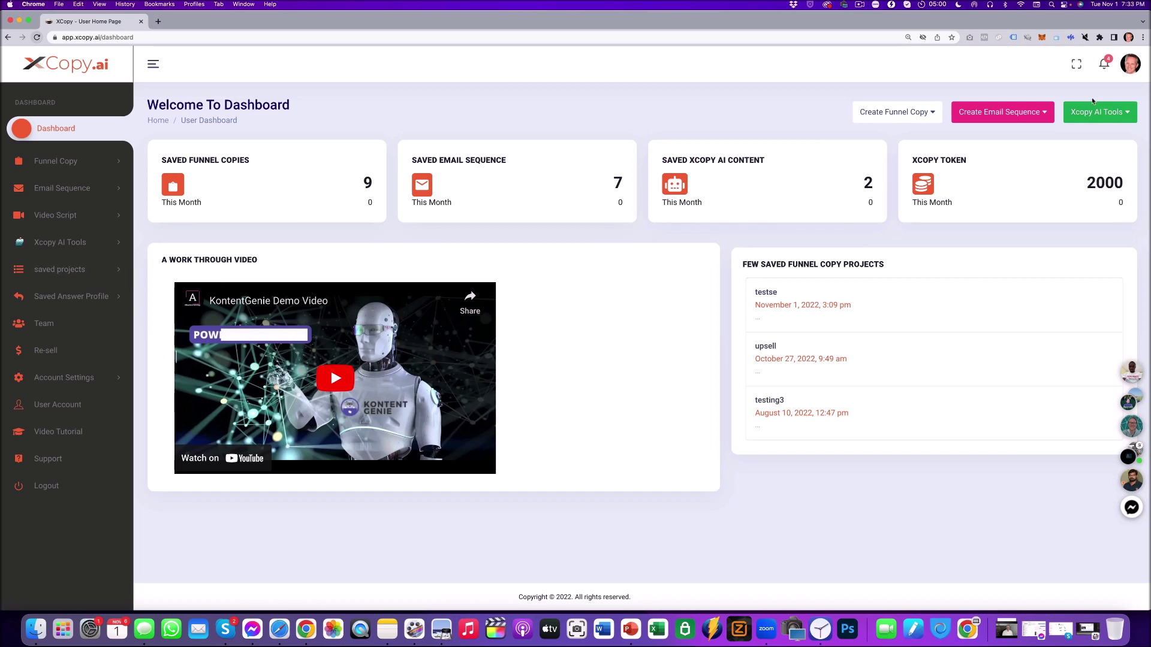
Open the Xcopy AI Tools dropdown on the dashboard to list the copywriting tools
left_click(1110, 114)
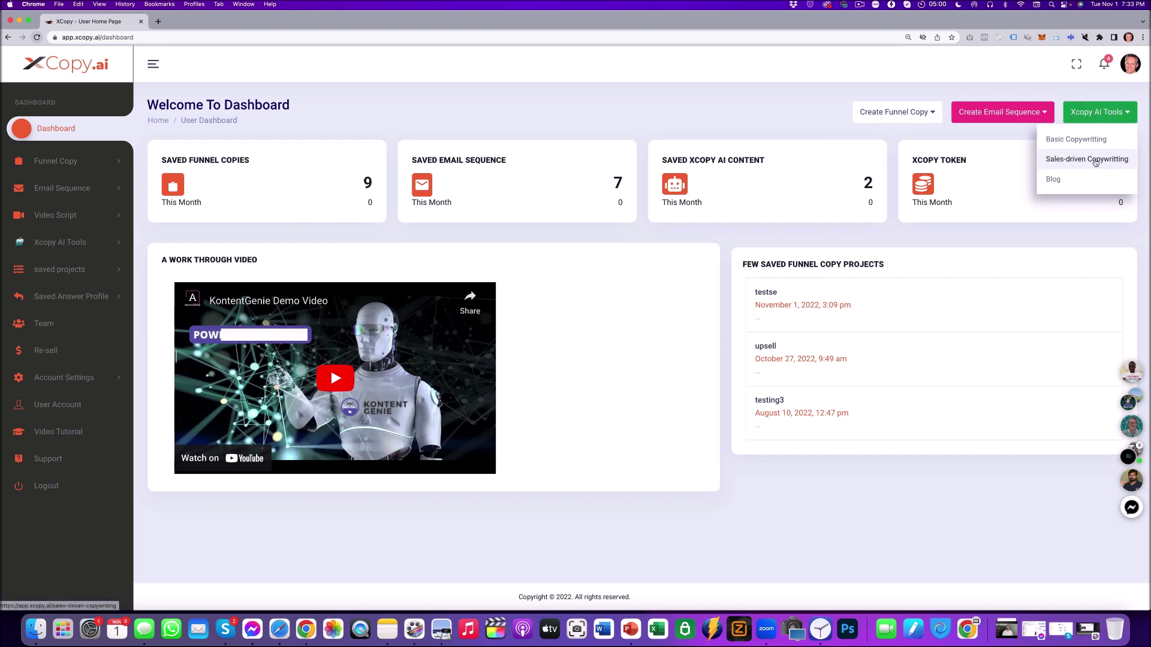
Start the Tiktok video script tool from the Viral Videos category
left_click(112, 245)
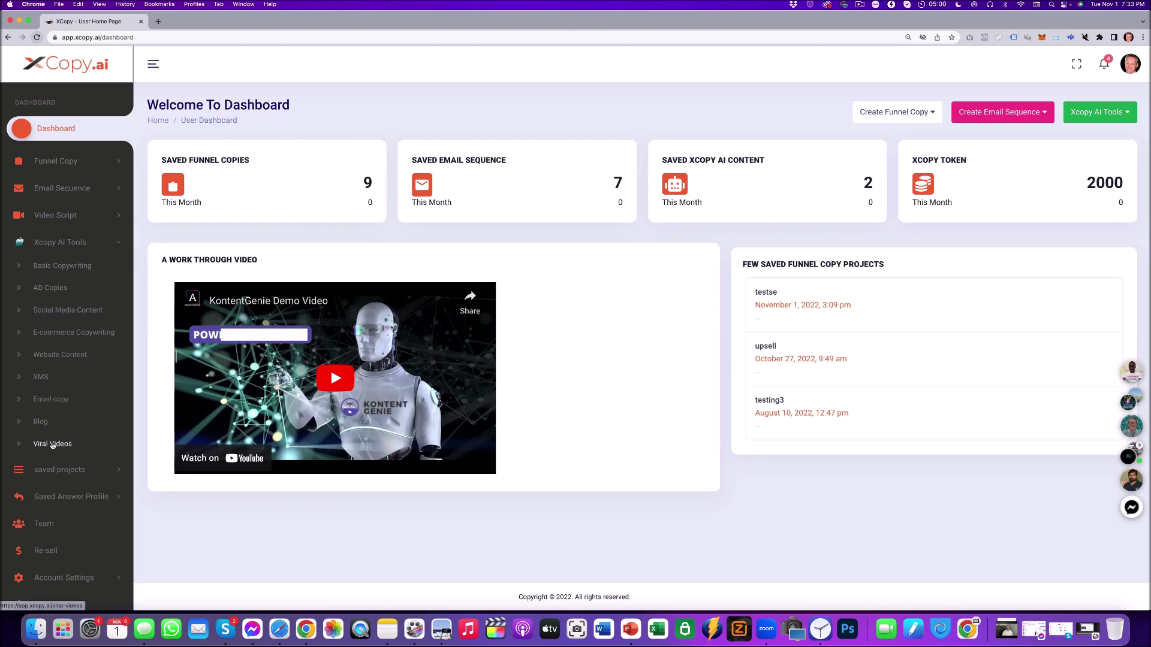
left_click(53, 444)
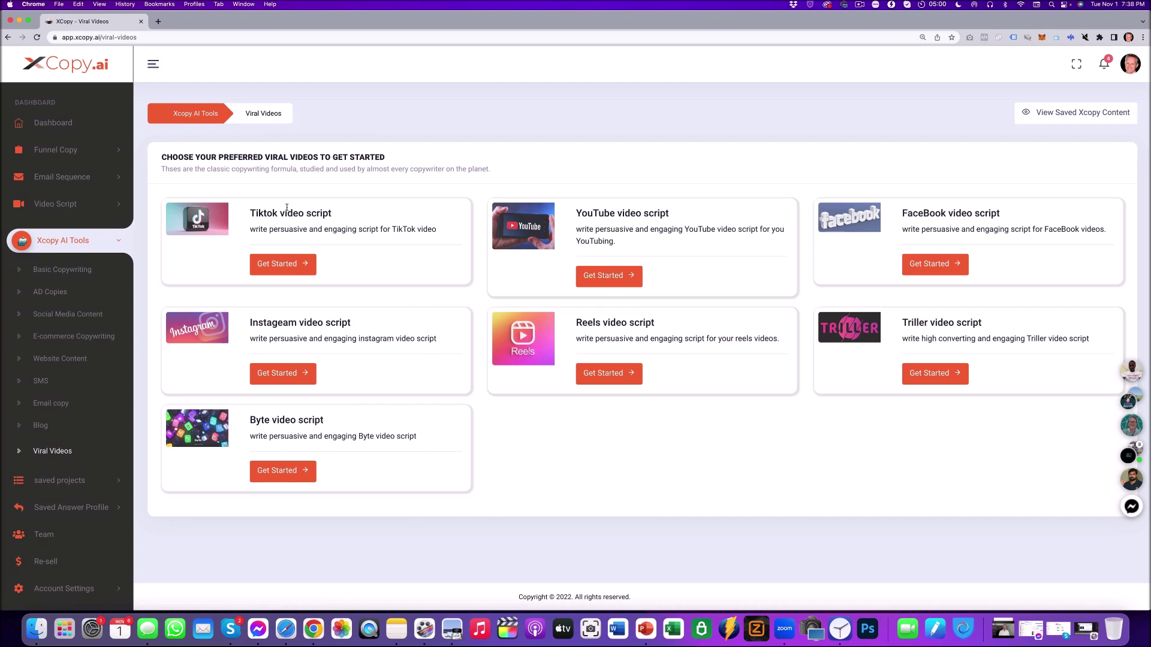
left_click(287, 266)
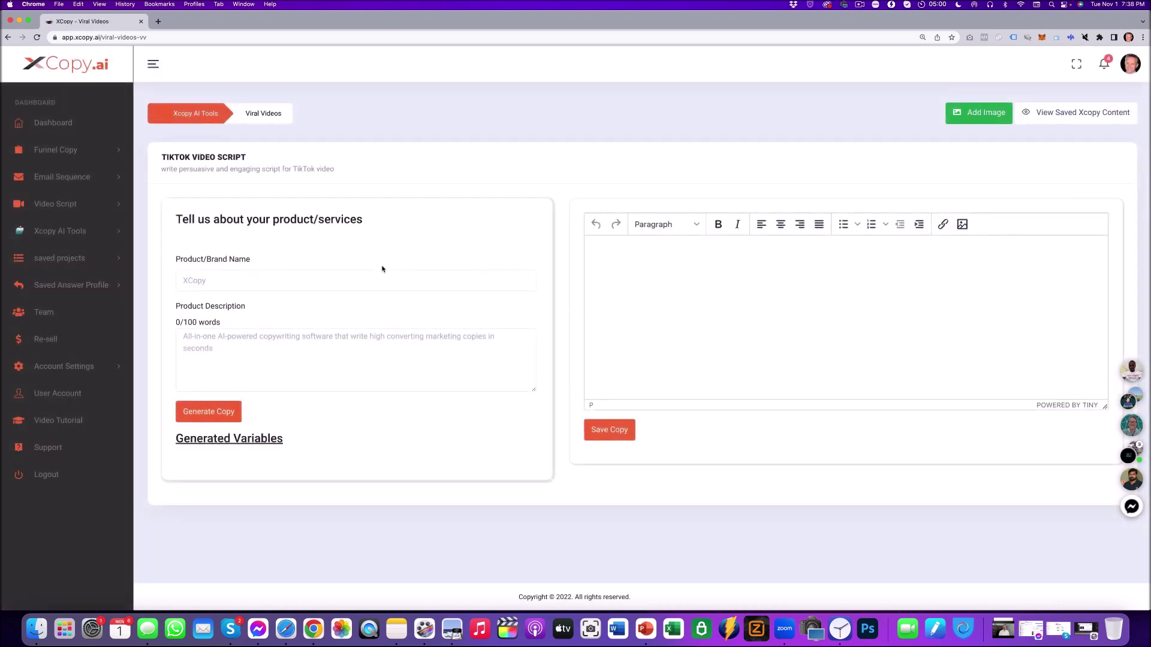
Generate a TikTok script for 'Dog Training' described as 'How to train my dog to listen'
left_click(283, 283)
left_click(251, 310)
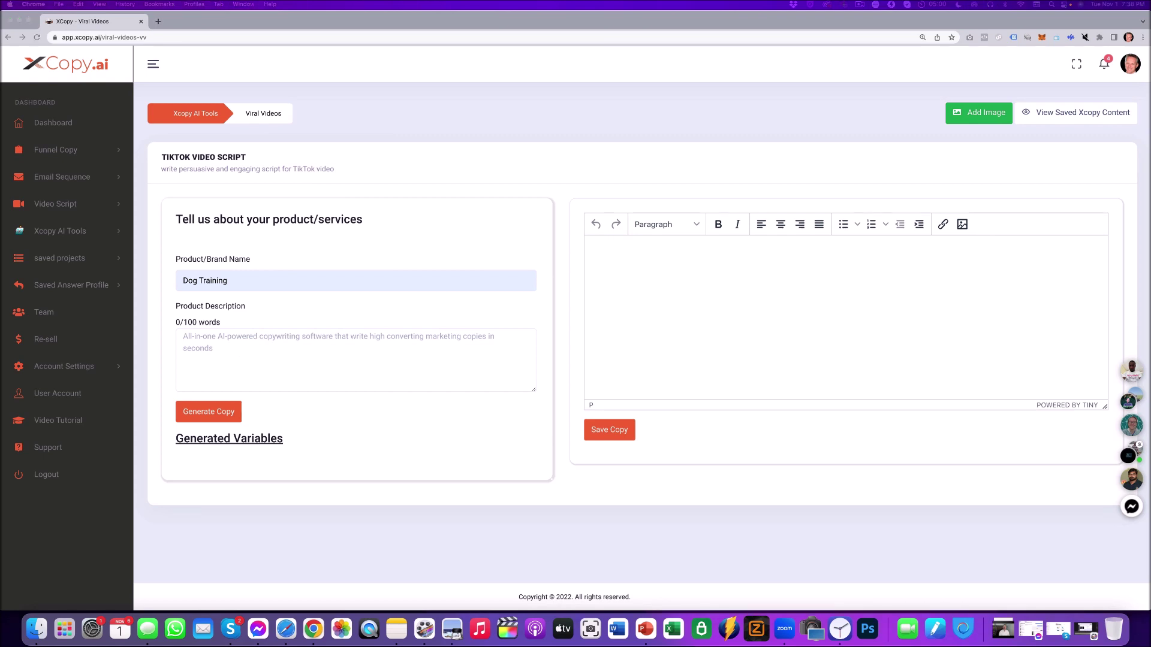
left_click(224, 346)
type("How to train my dog to listen")
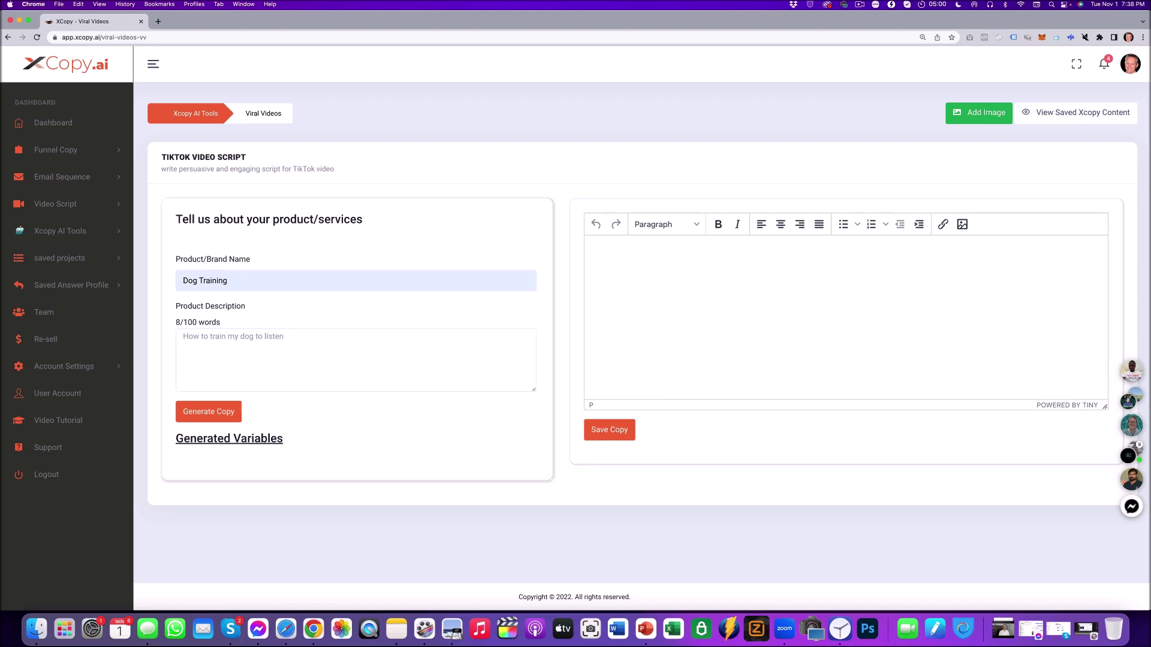
left_click(208, 412)
Add the generated dog-training TikTok script to the editor
scroll(336, 397, "down", 5)
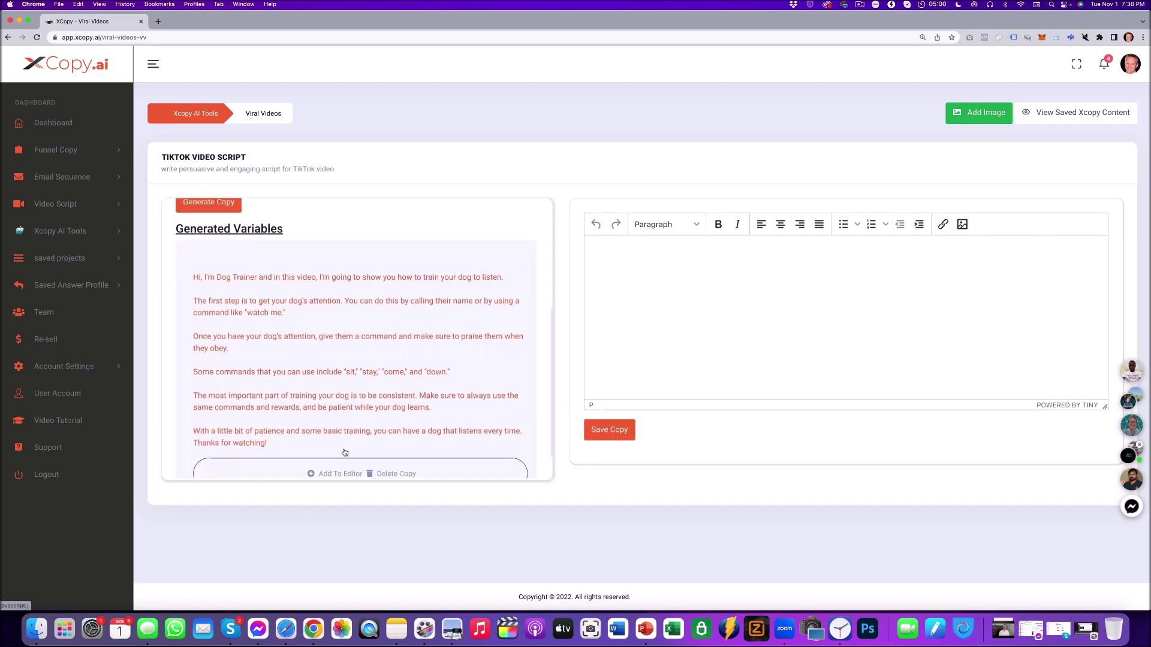
scroll(335, 419, "down", 1)
scroll(336, 413, "down", 1)
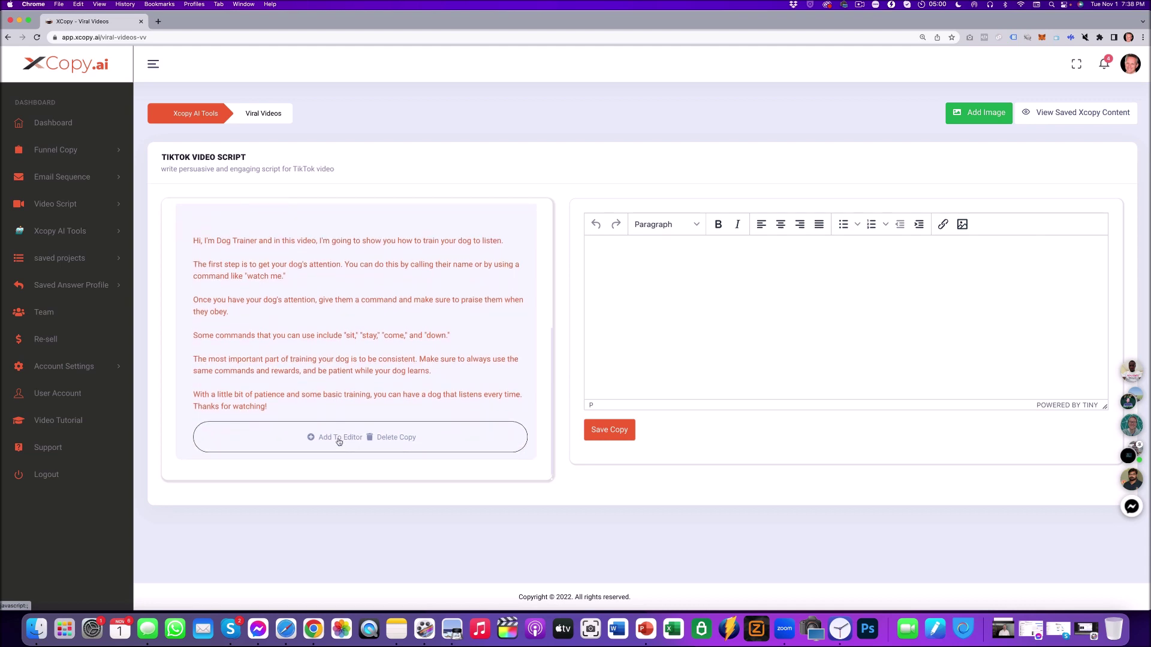
left_click(340, 440)
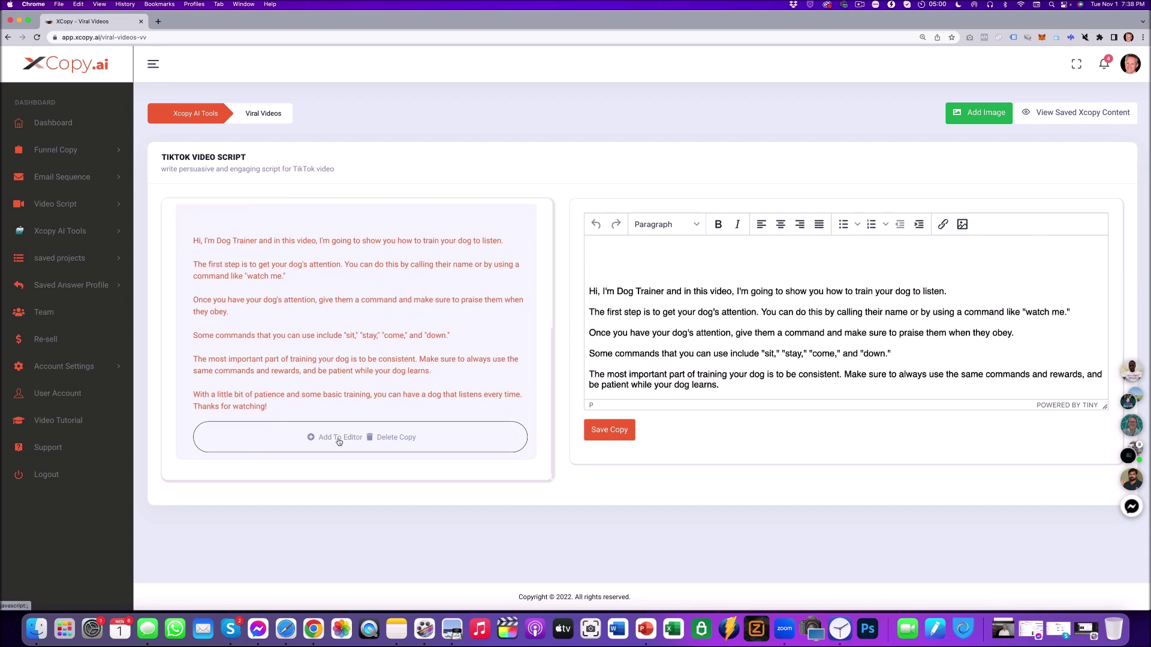
scroll(651, 341, "down", 1)
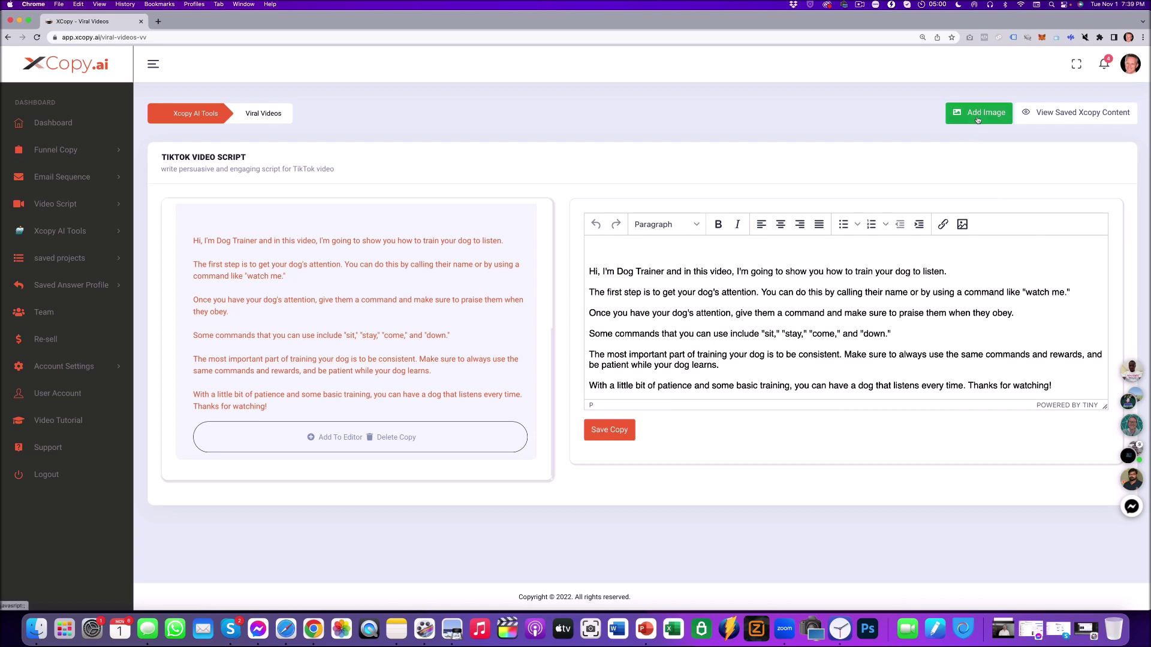
left_click(959, 117)
Search images for 'dogs' and copy the link of the running corgi photo
left_click(546, 144)
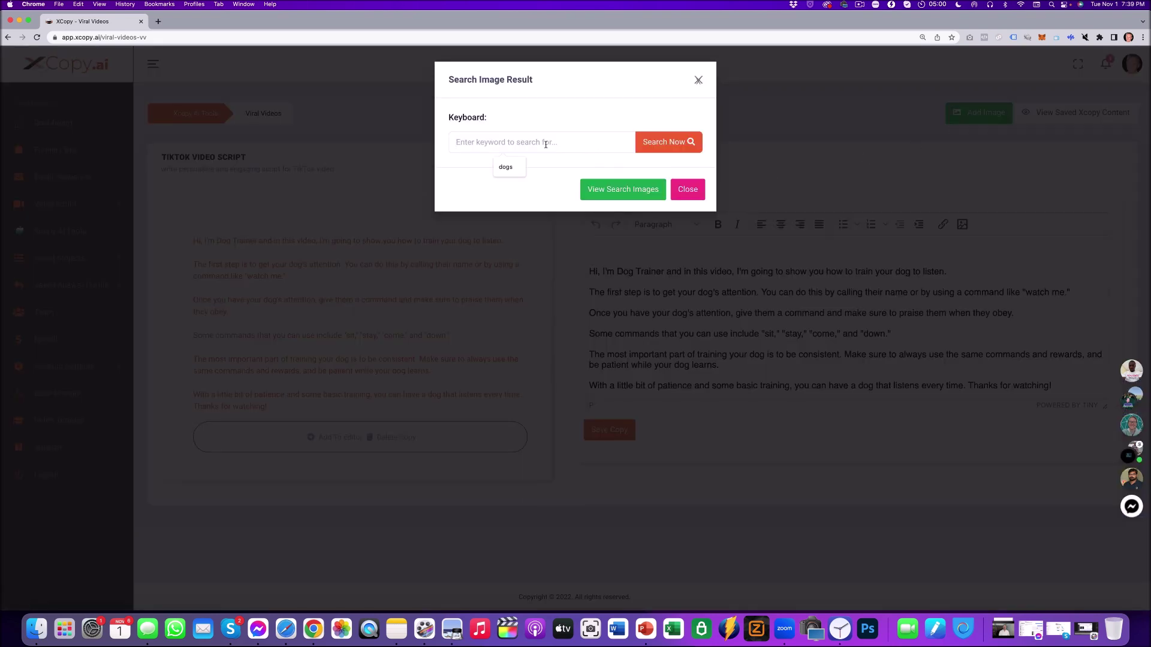
left_click(505, 168)
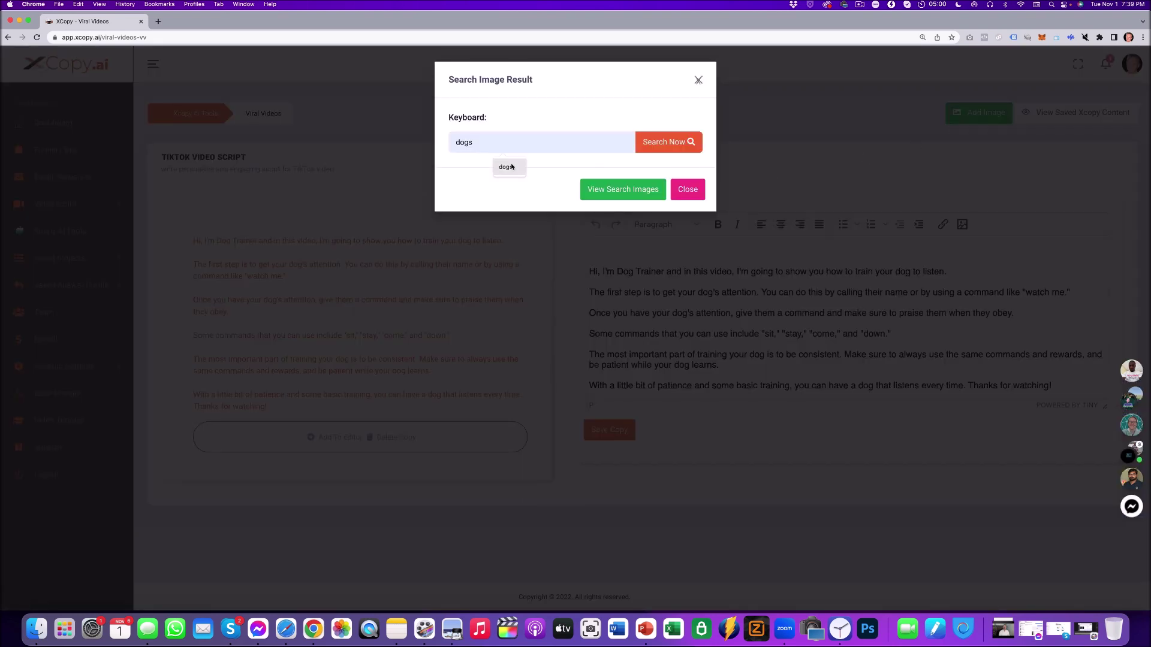
left_click(681, 142)
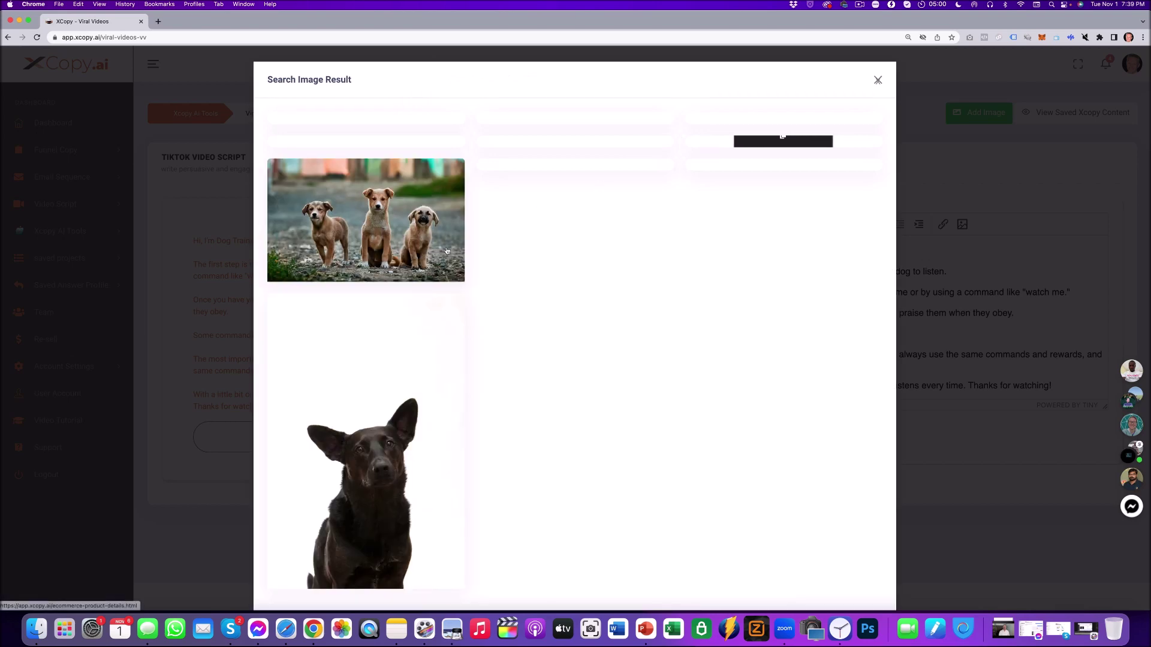
mouse_move(571, 233)
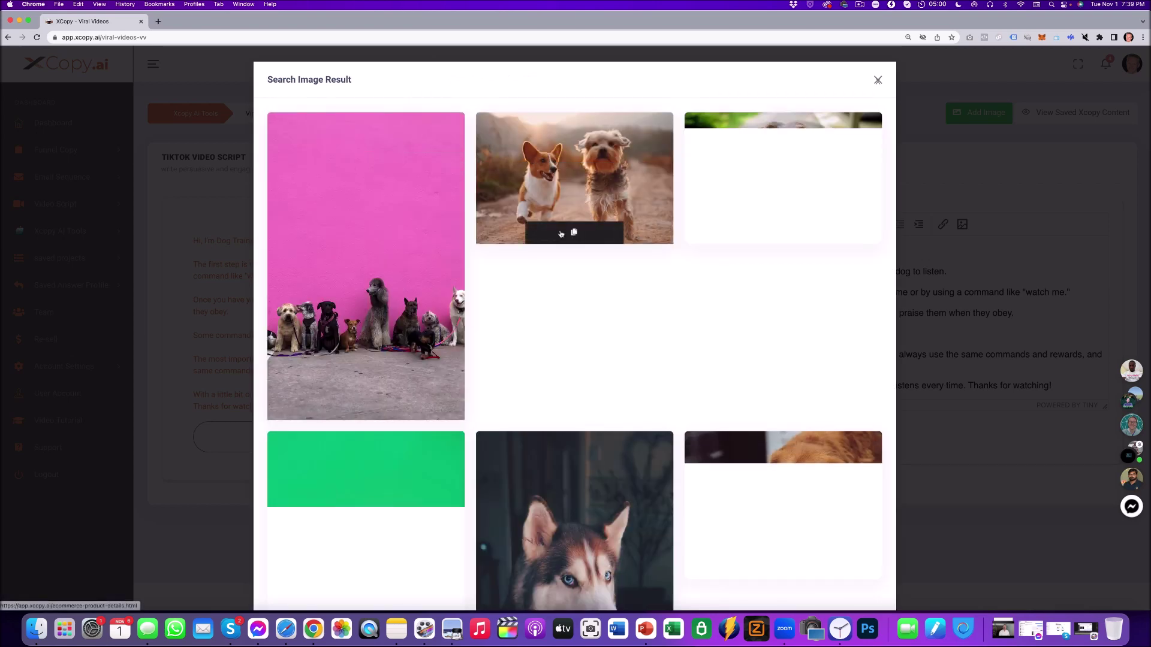
left_click(571, 234)
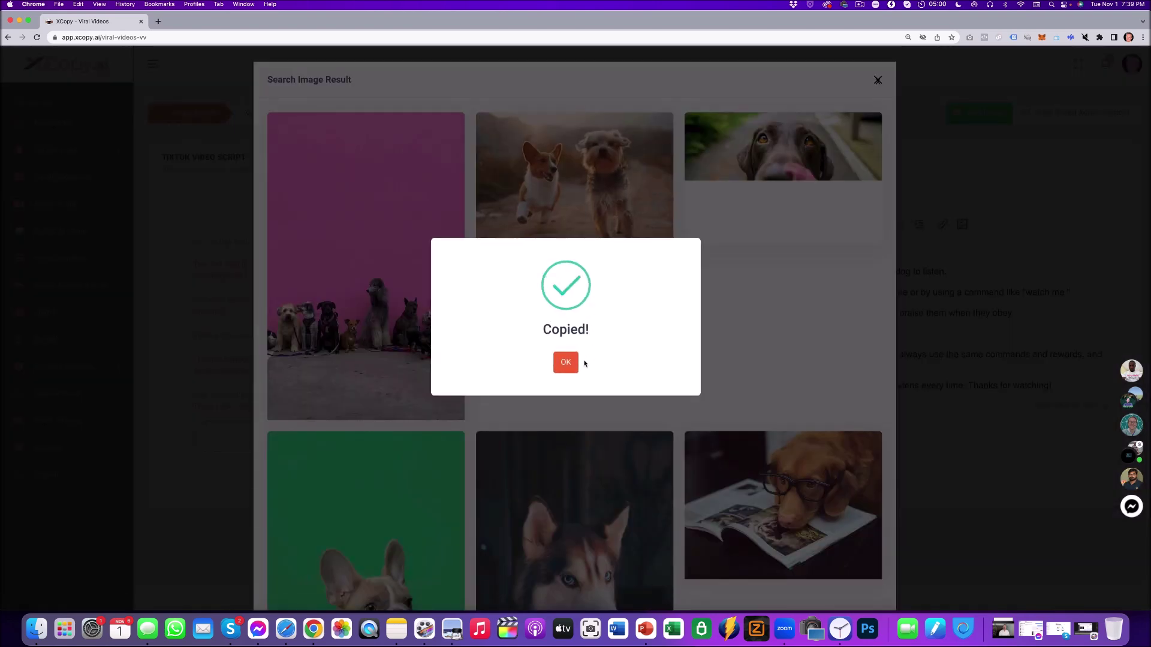
left_click(566, 363)
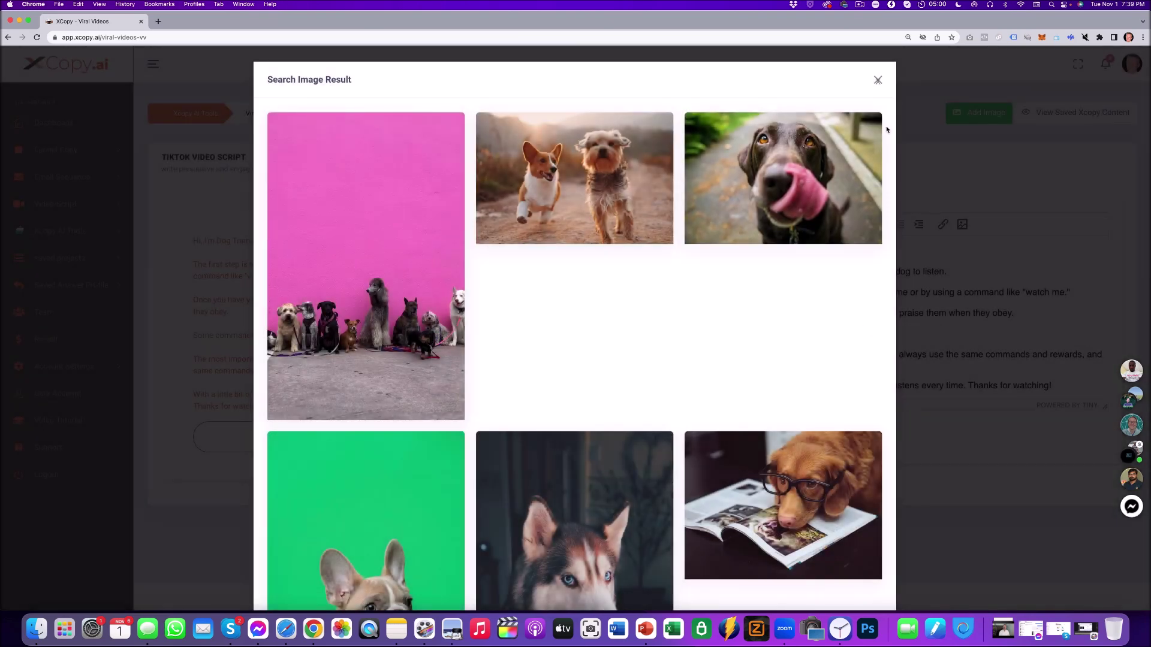
left_click(878, 79)
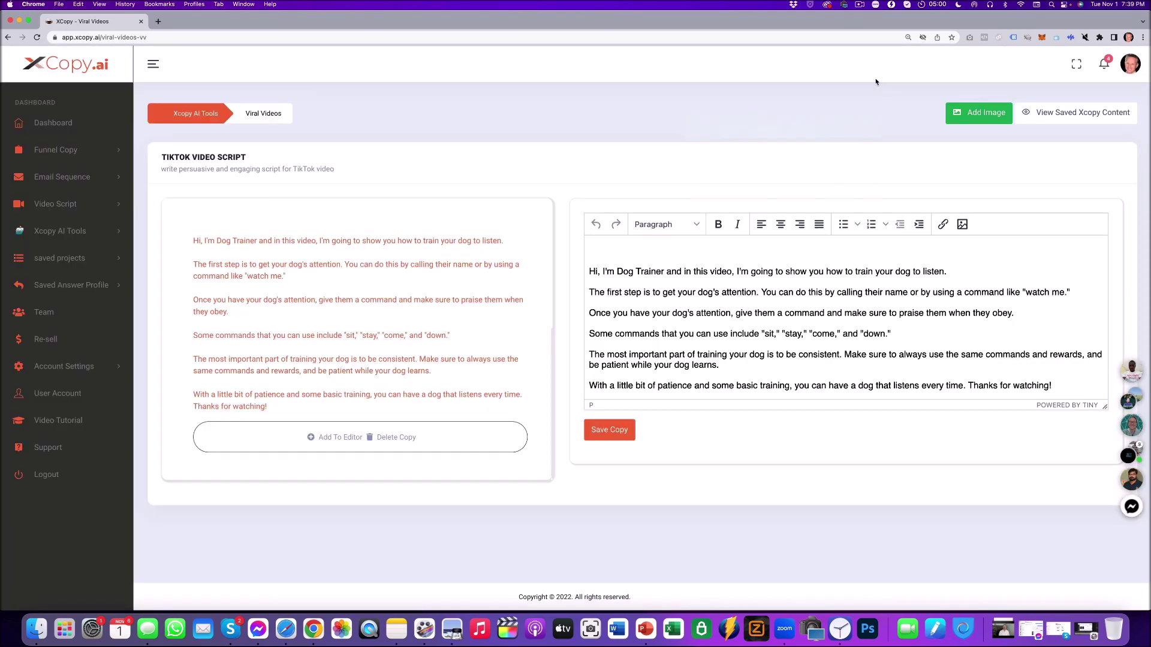
Insert the copied dog photo into the editor, resized to 400 × 267
left_click(961, 224)
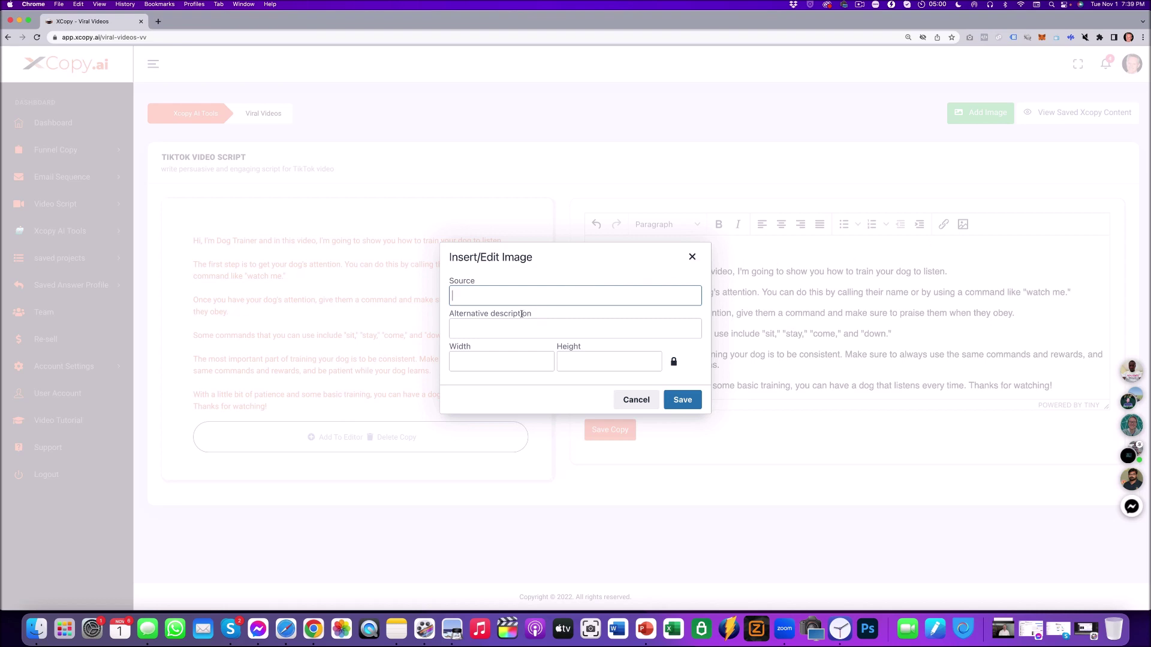
key("ctrl+v")
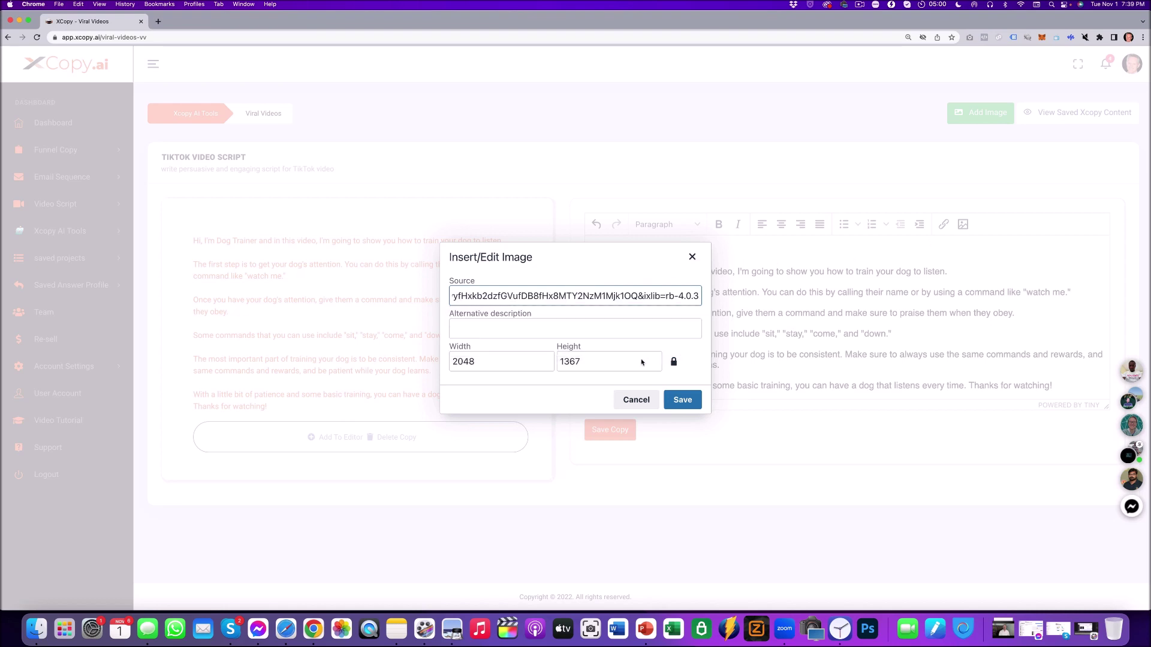
left_click(683, 399)
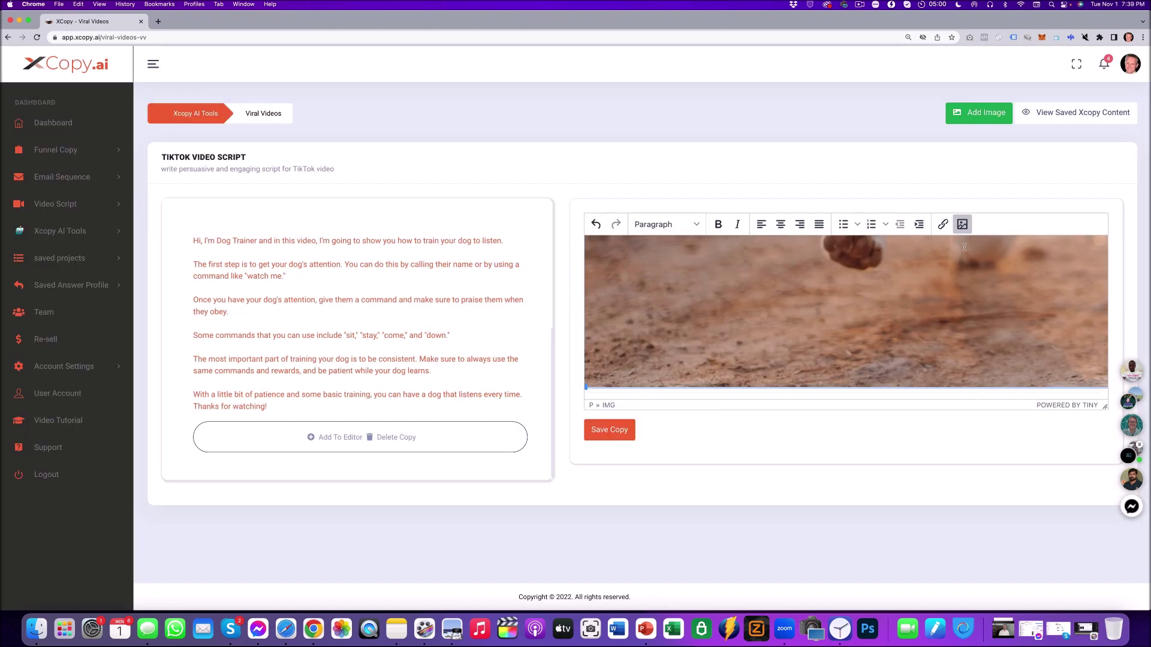
left_click(961, 224)
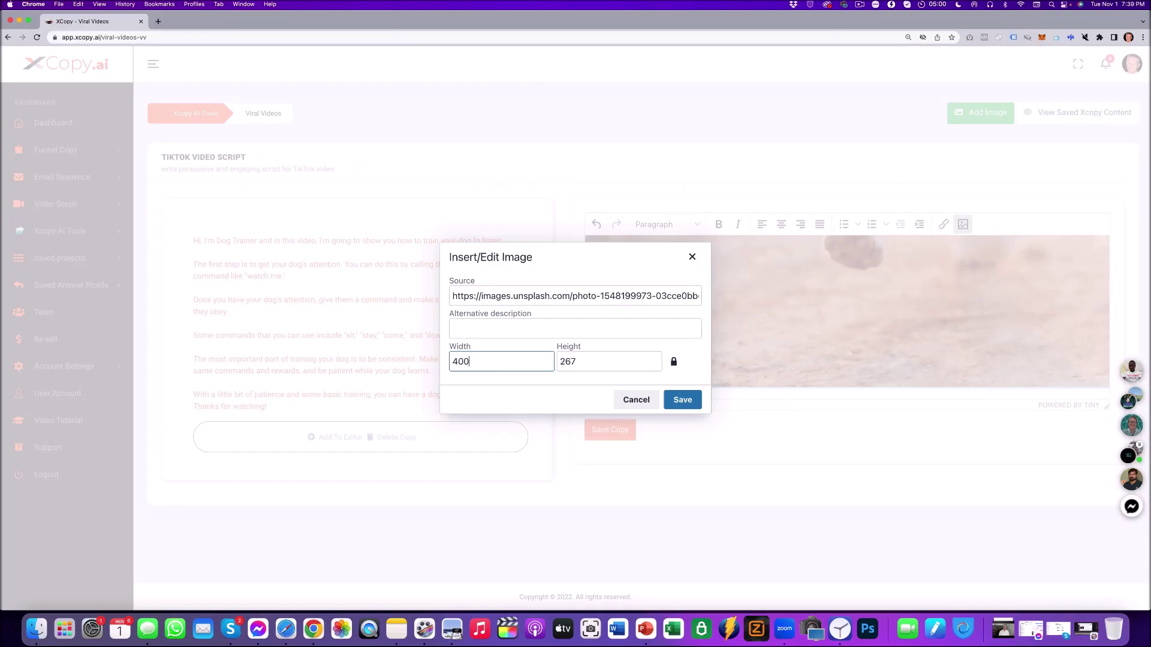
left_click(688, 400)
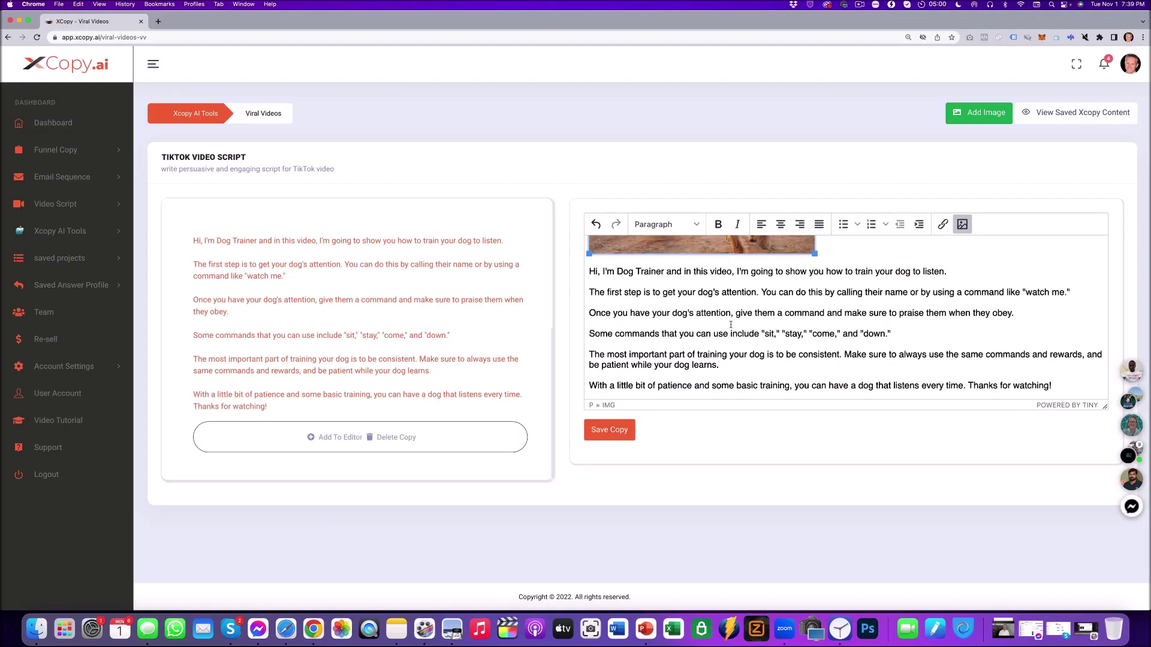
scroll(731, 324, "up", 5)
scroll(727, 323, "down", 4)
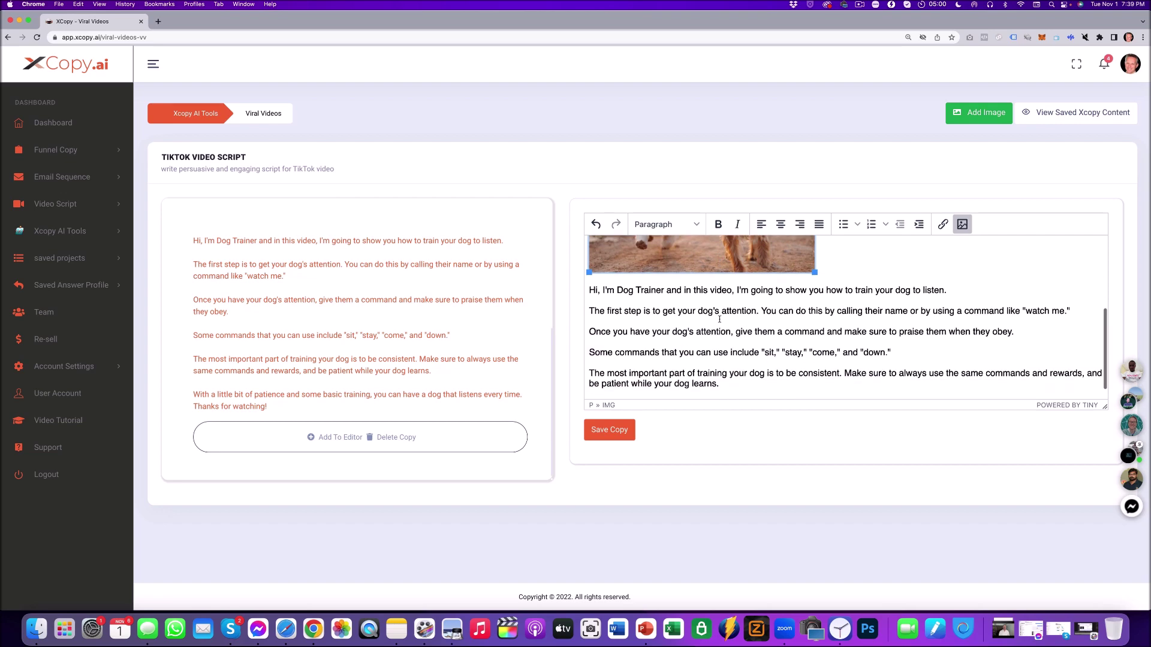
scroll(719, 319, "down", 1)
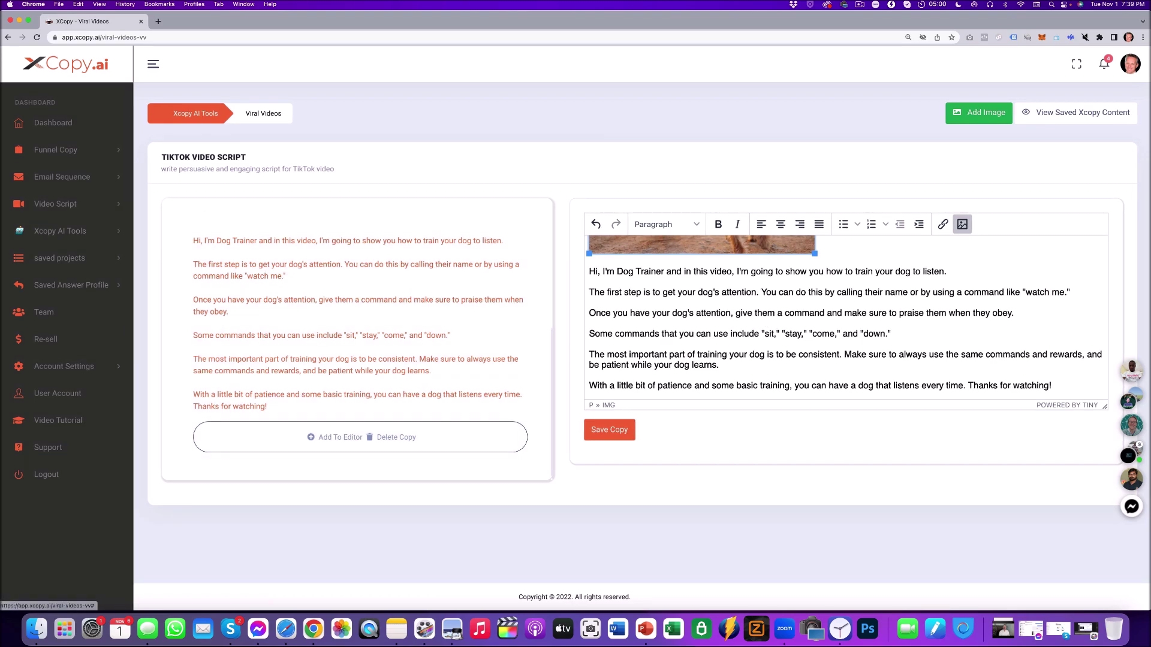
left_click(452, 628)
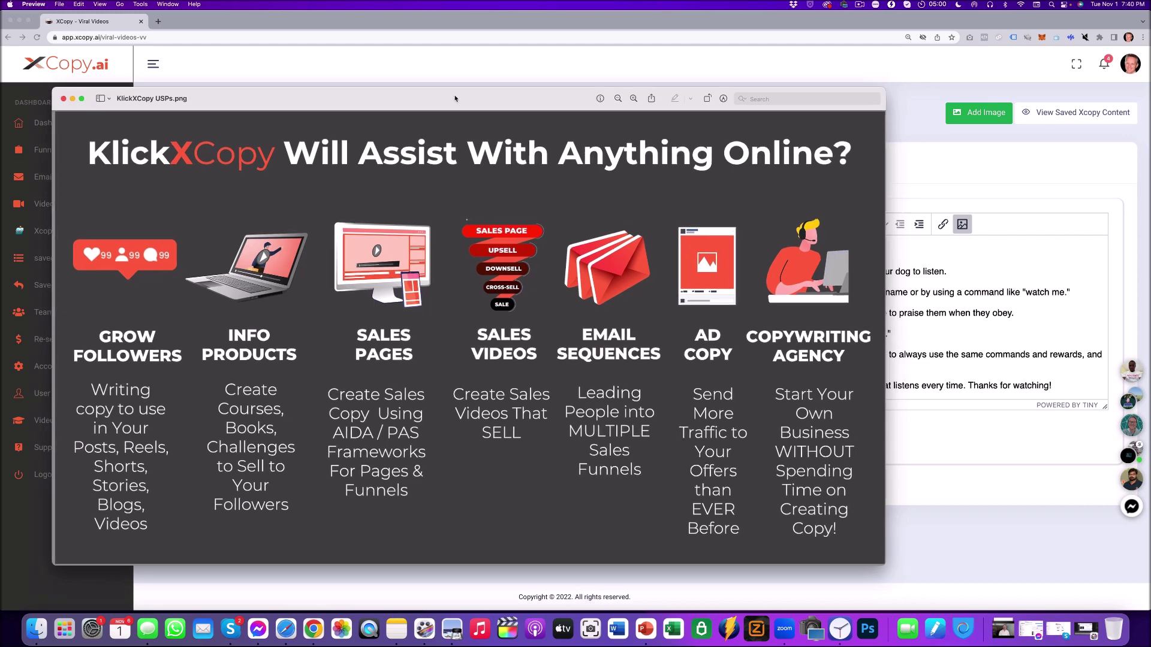
key("super+w")
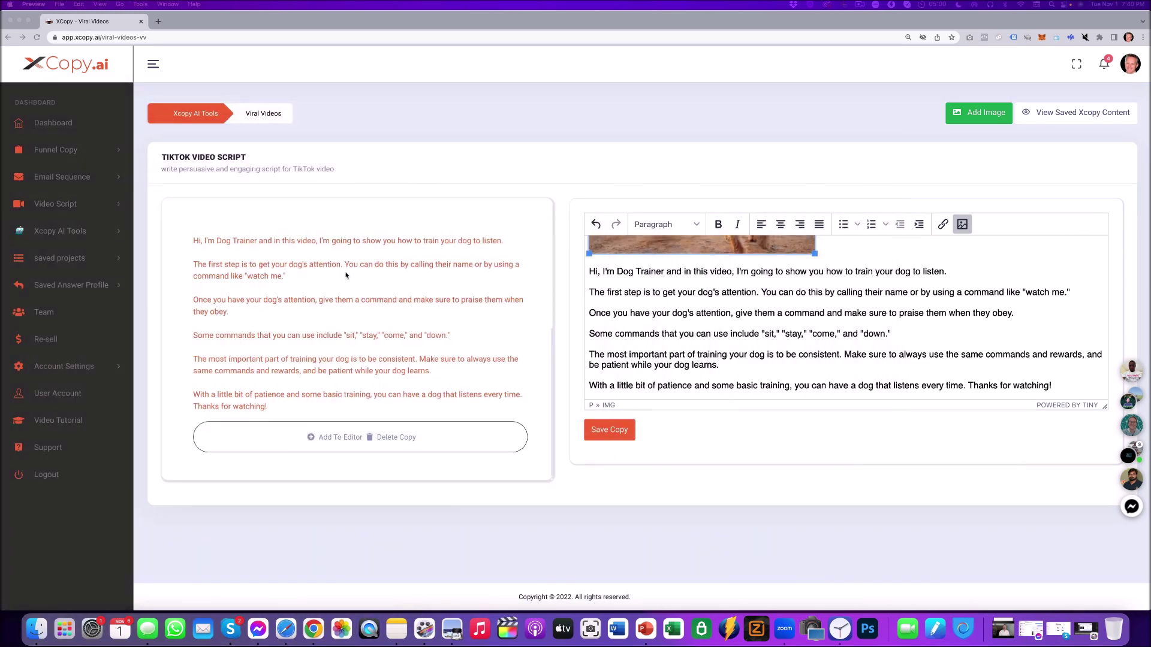
left_click(77, 237)
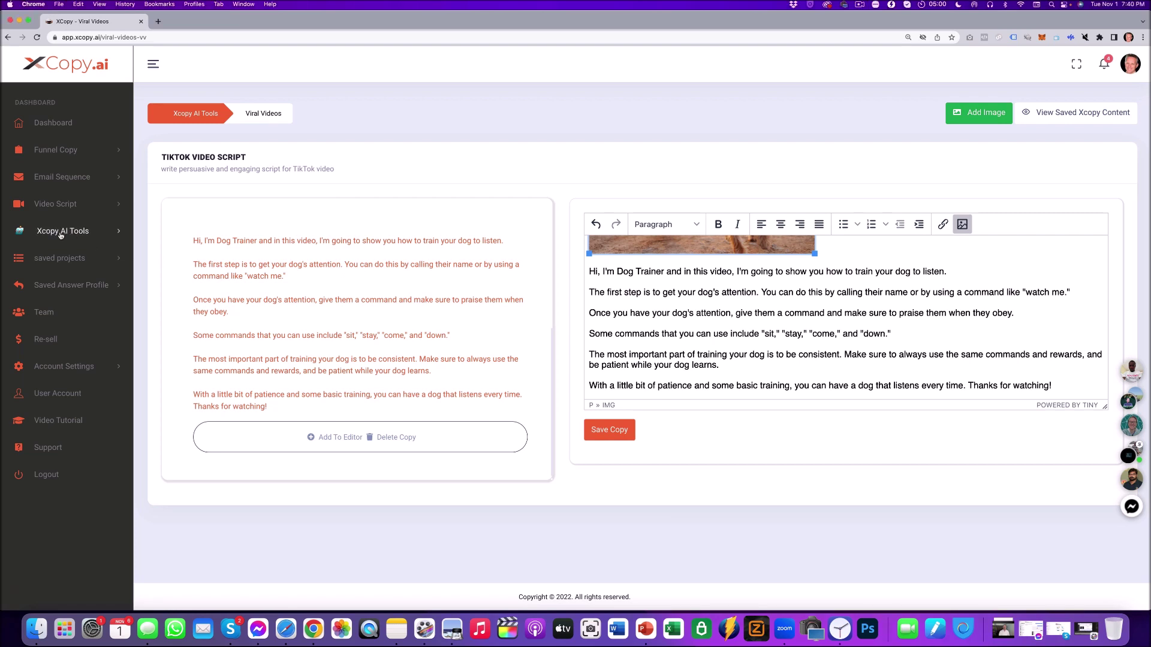
Start the Powerful bullet point generator from the Basic Copywriting tools
left_click(60, 235)
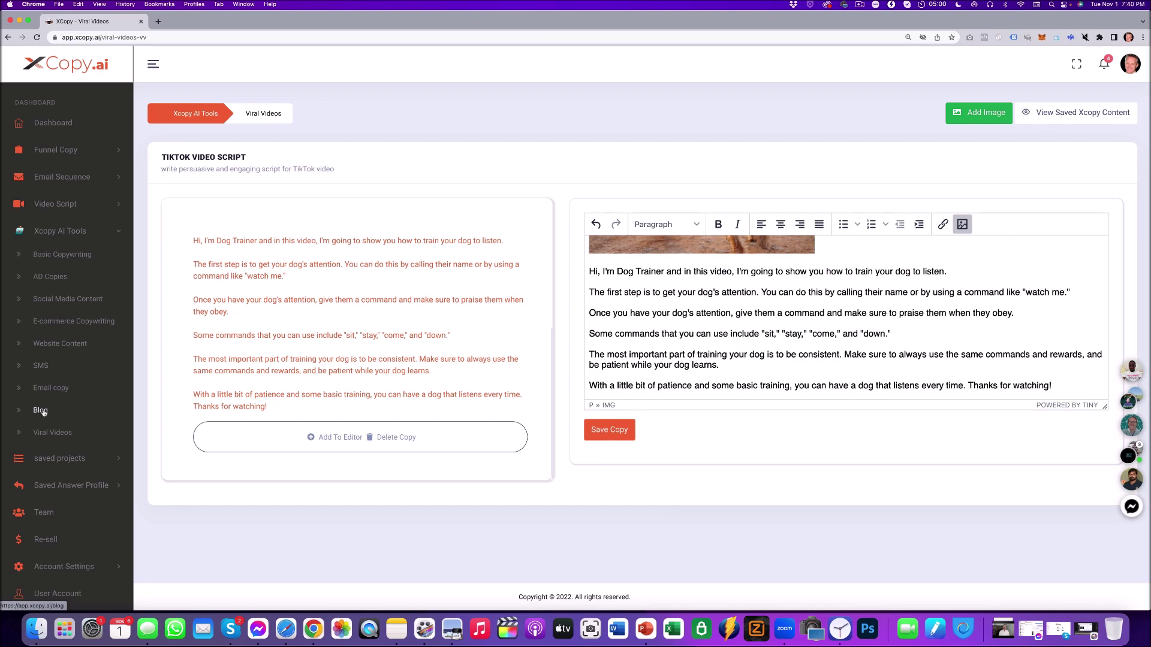
left_click(45, 256)
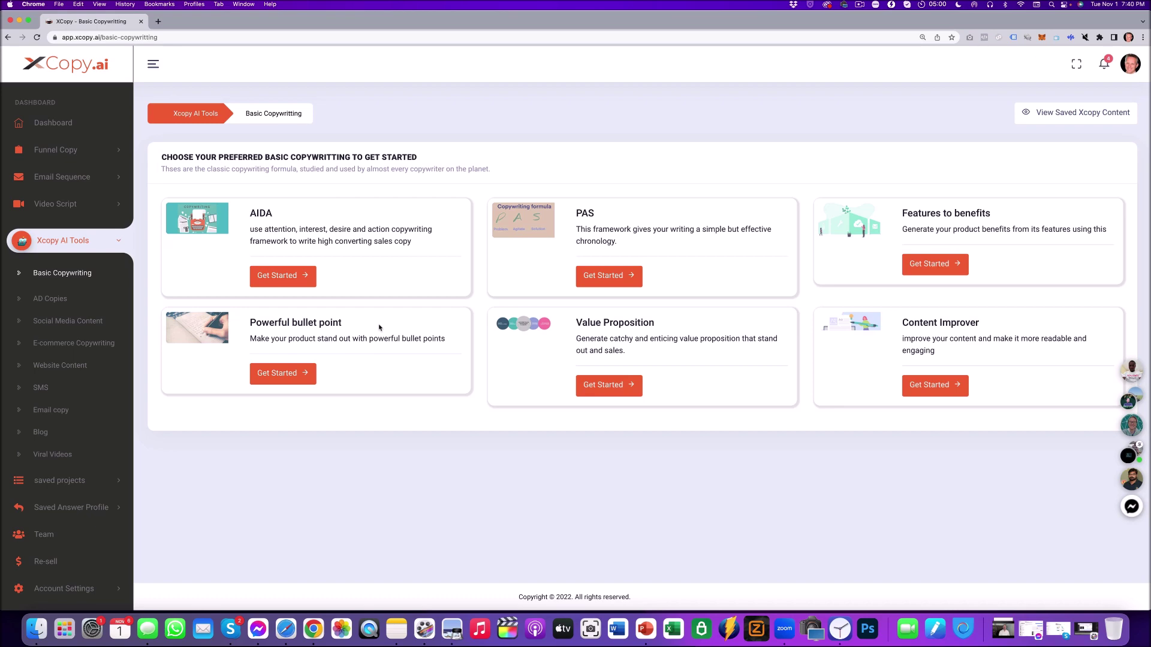
left_click(286, 374)
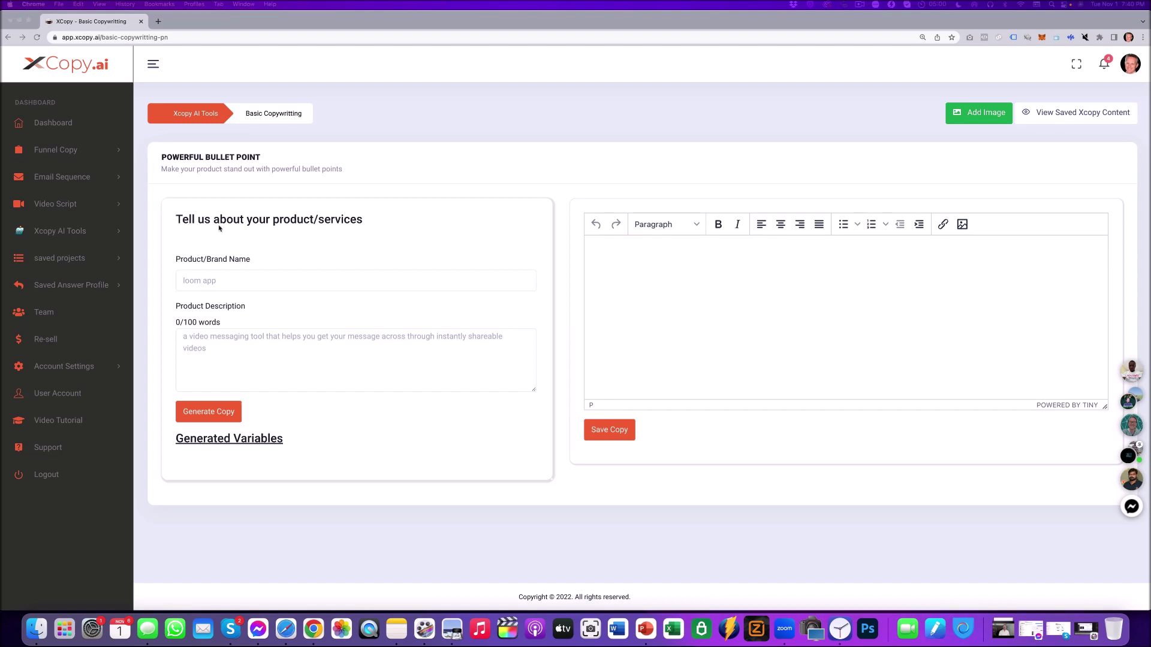
Generate bullets for 'Challenge', a '5 day program for writing the best copy', into the editor
left_click(208, 281)
type("Challenge")
type("5 day program for writing the best copy")
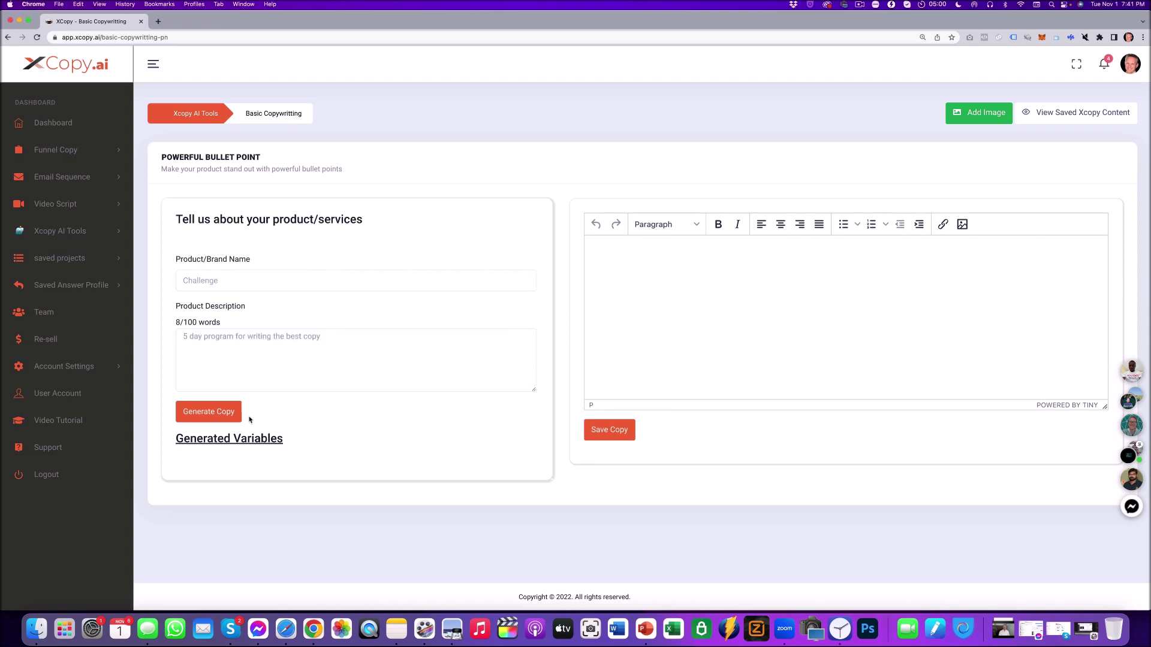
left_click(231, 413)
scroll(333, 327, "down", 5)
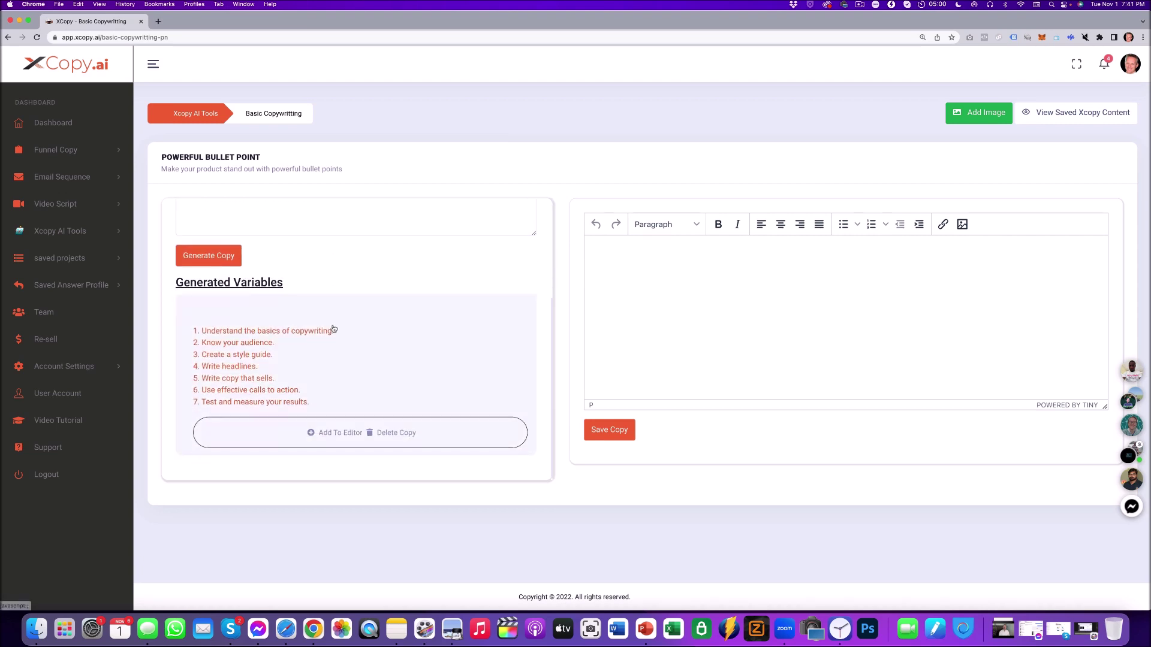
left_click(337, 432)
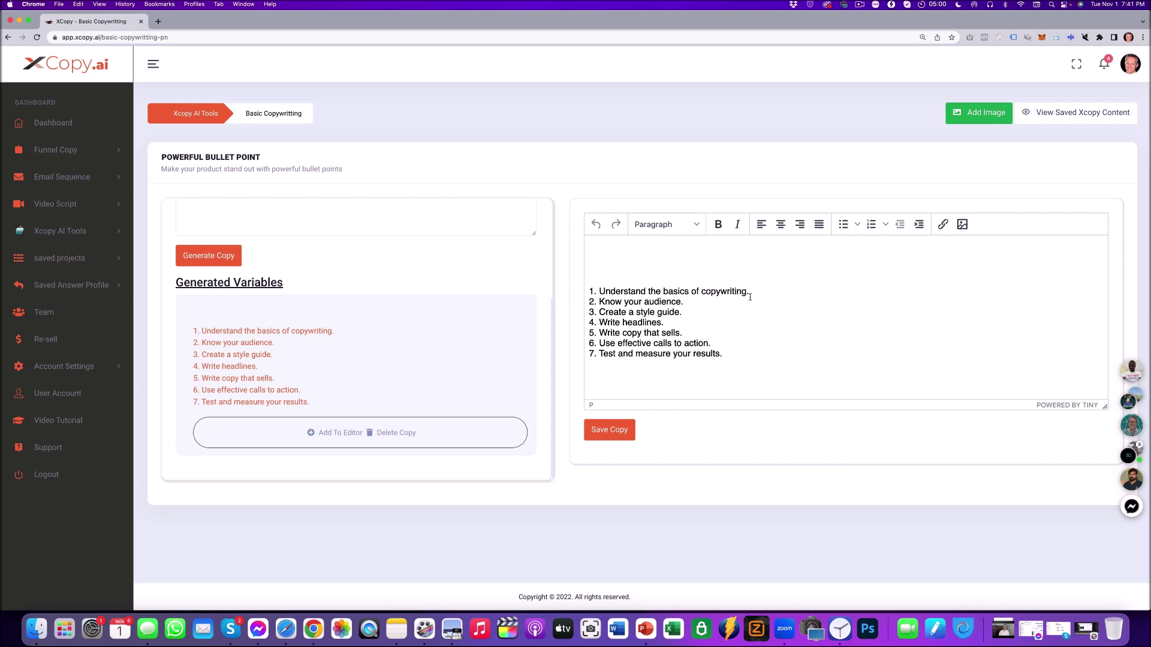
triple_click(600, 290)
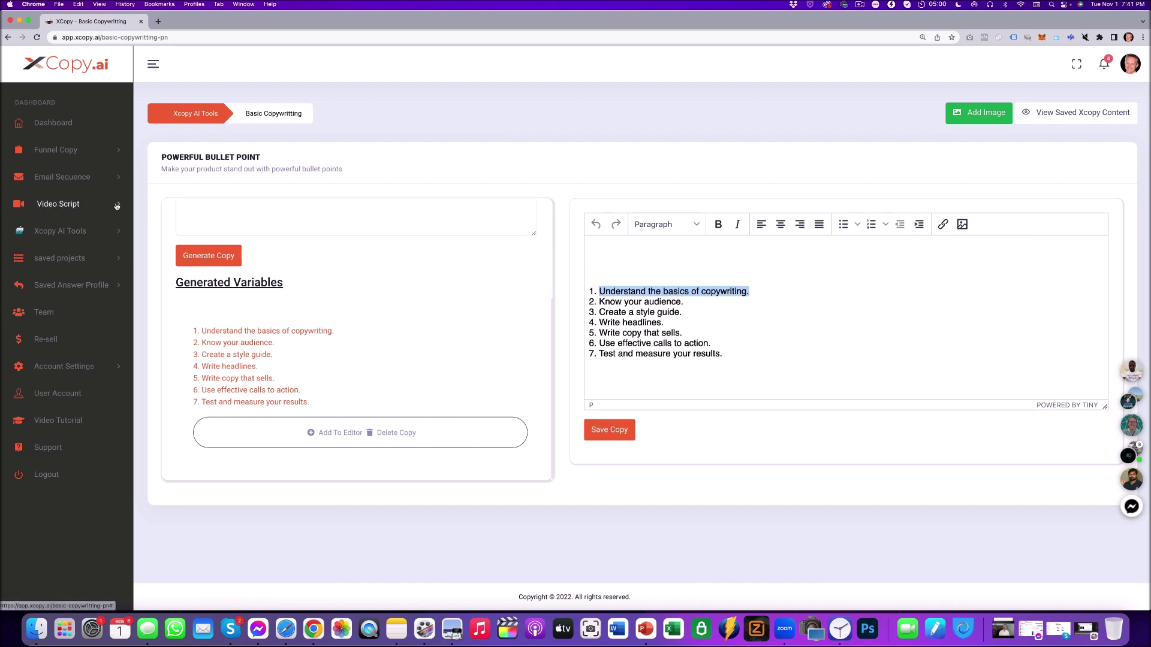
left_click(71, 231)
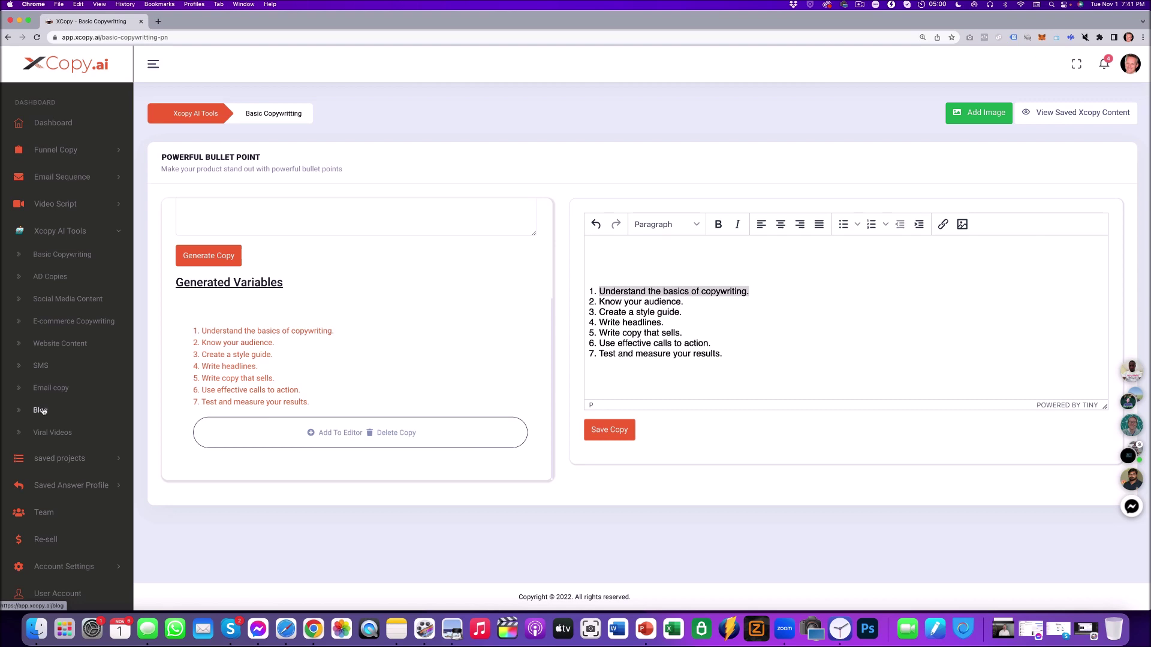
In a new Blog Post tab, generate a 'Copywriting' post on 'Understand the basics of copywriting.' and add it
left_click(43, 412, "super")
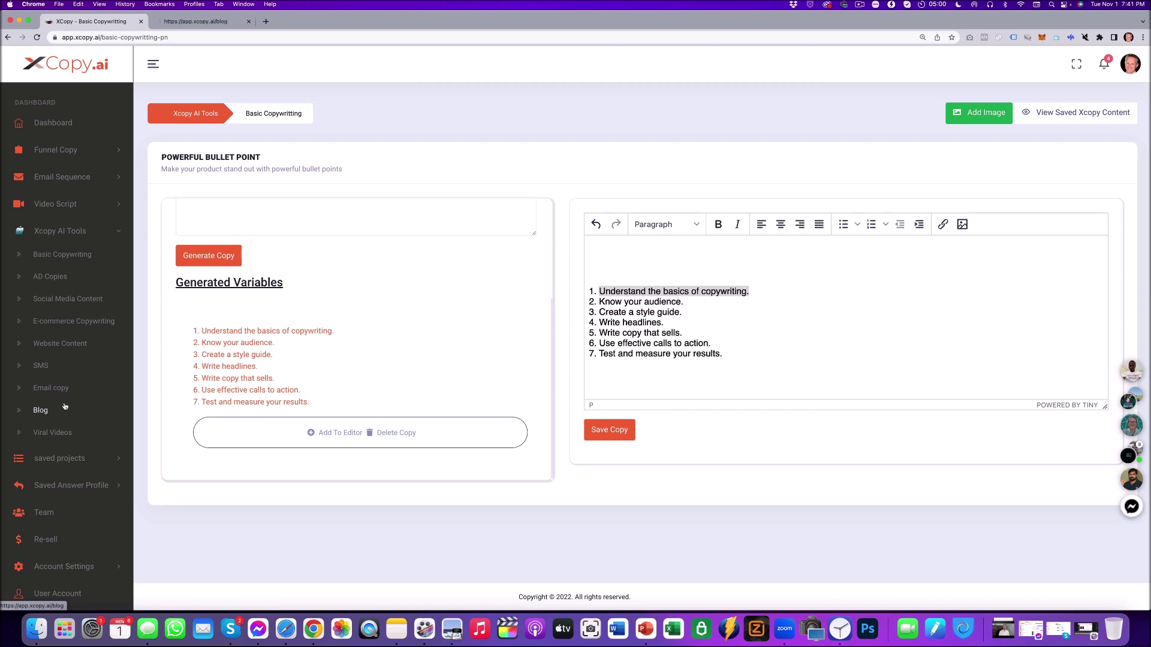
left_click(191, 22)
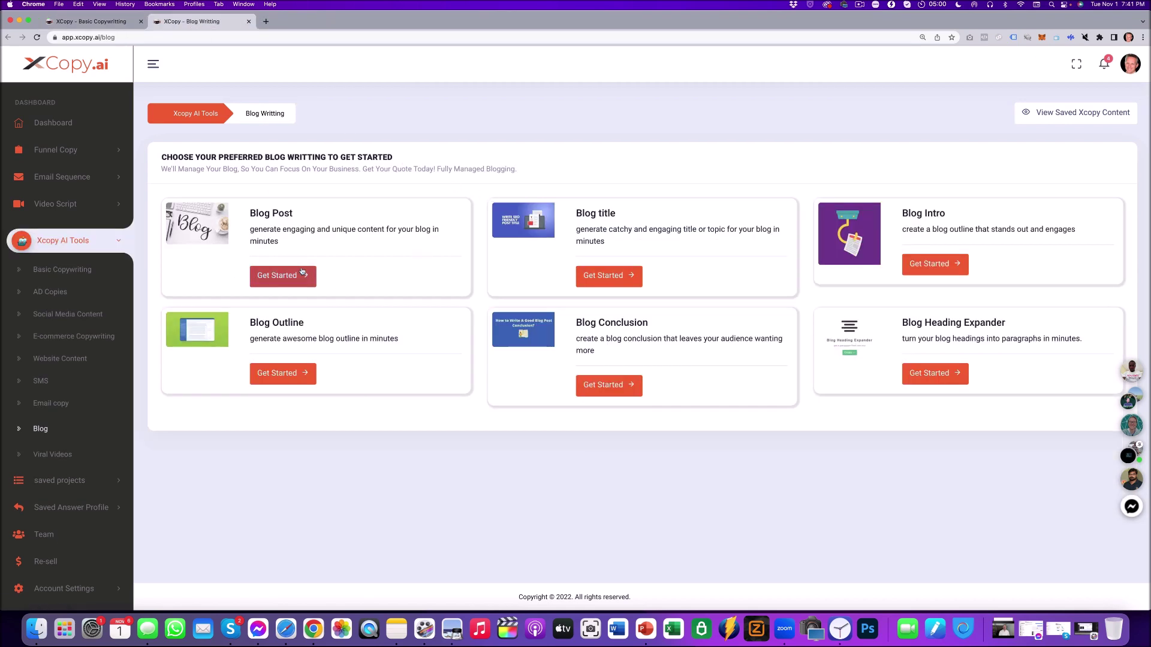
left_click(279, 275)
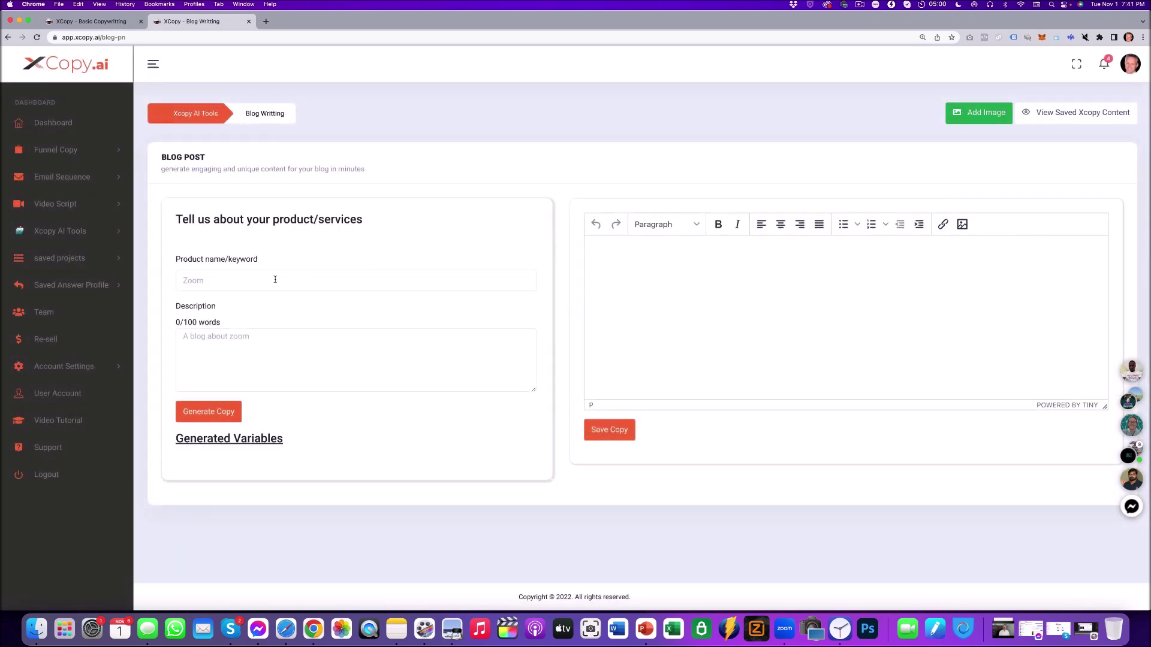
left_click(215, 338)
type("Understand the basics of copywriting.")
type("Copywriti")
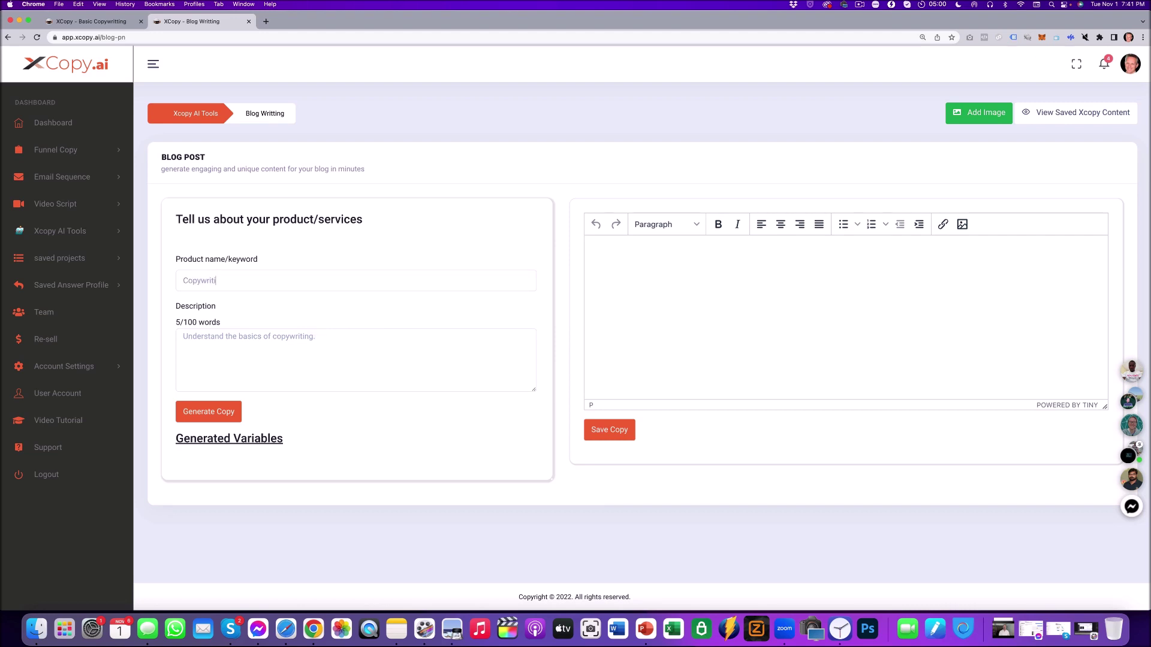
type("ng")
left_click(226, 411)
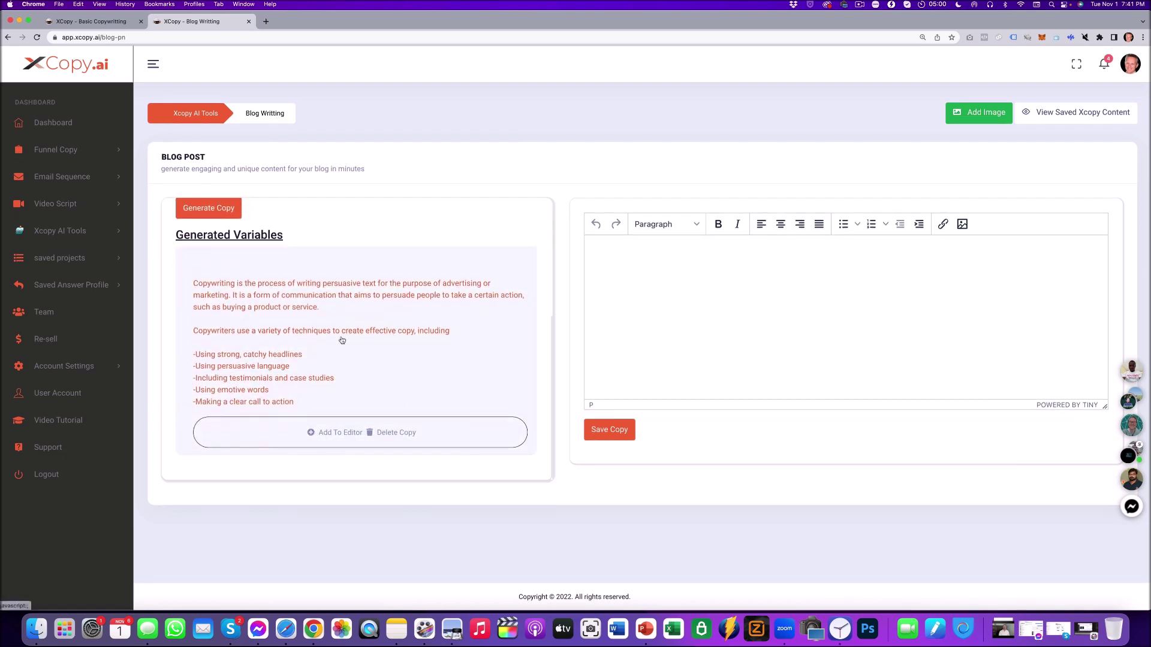
left_click(334, 433)
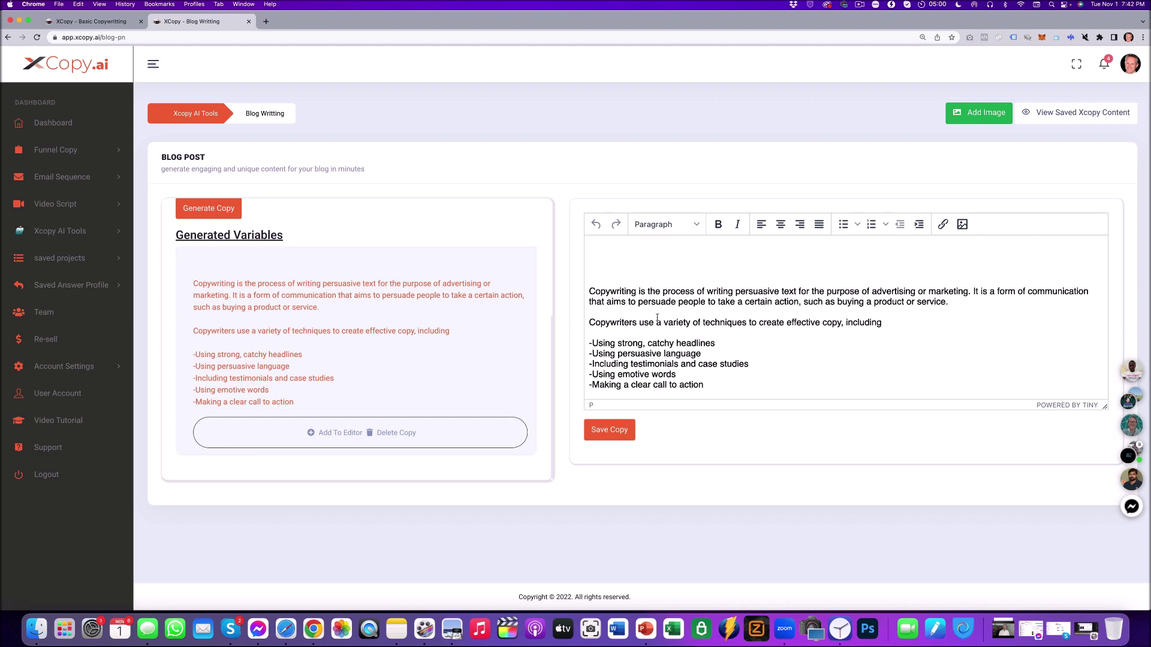
Regenerate the blog copy and append the longer copywriting-basics article to the editor
scroll(408, 246, "up", 5)
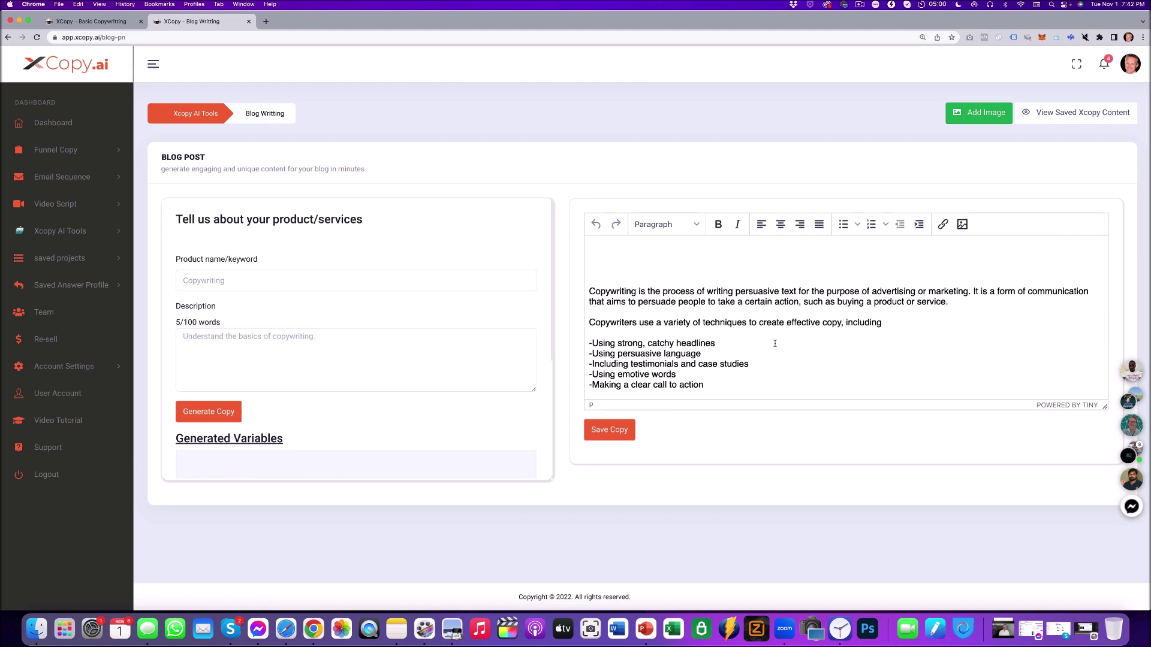
left_click(590, 365)
scroll(546, 354, "down", 2)
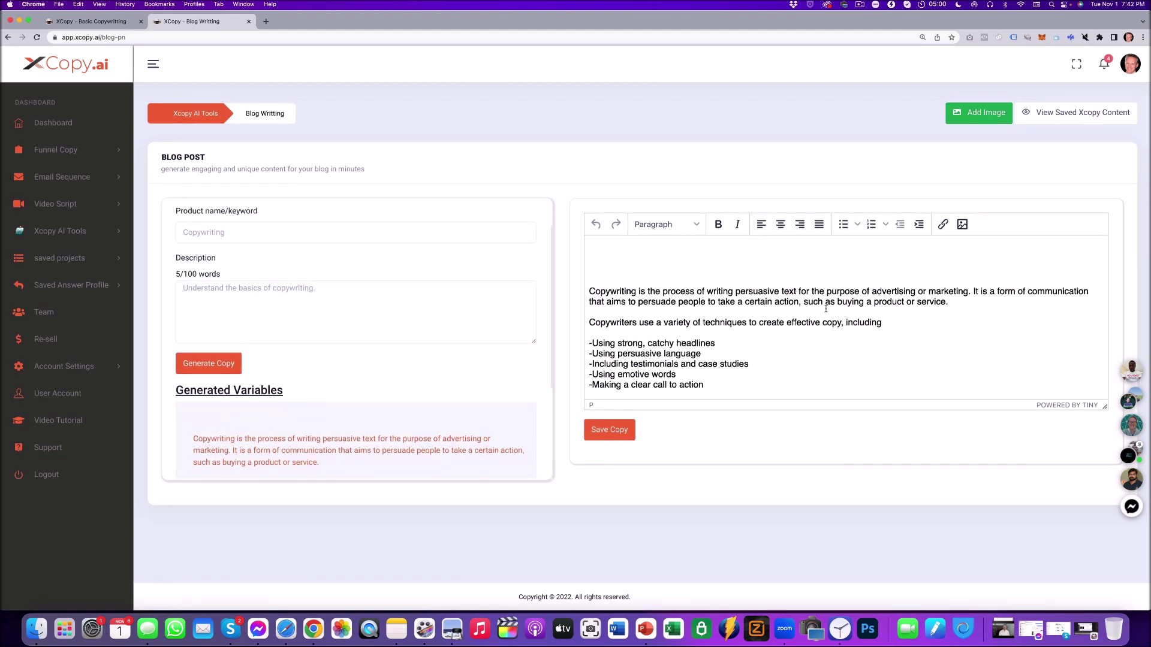
scroll(392, 356, "down", 5)
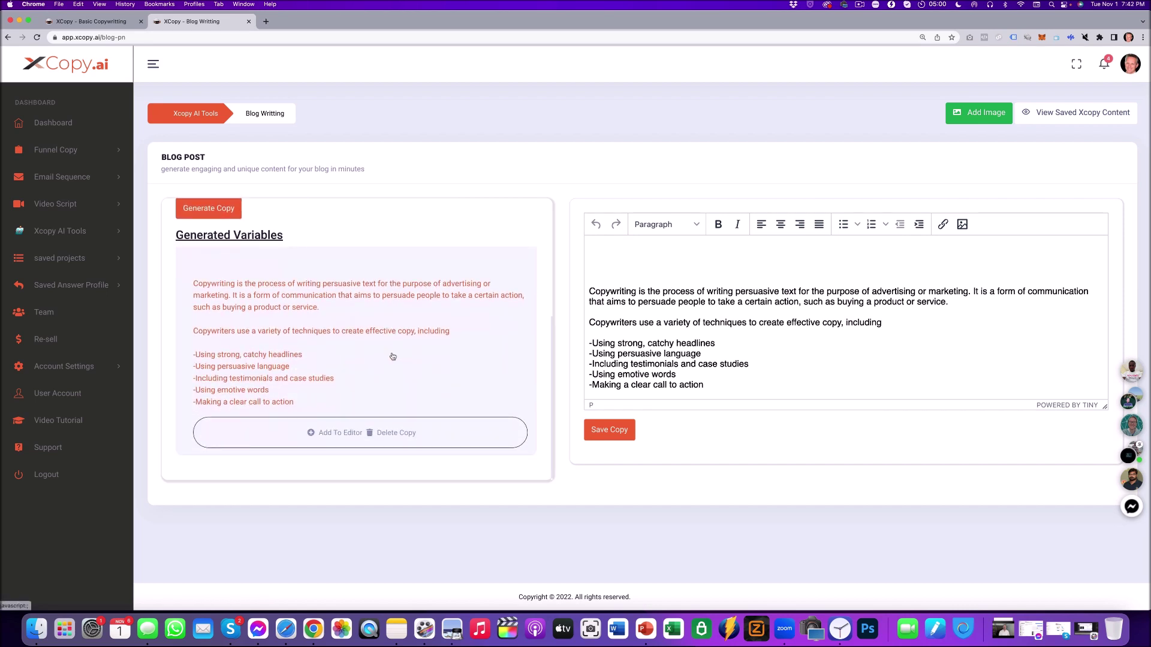
left_click(198, 209)
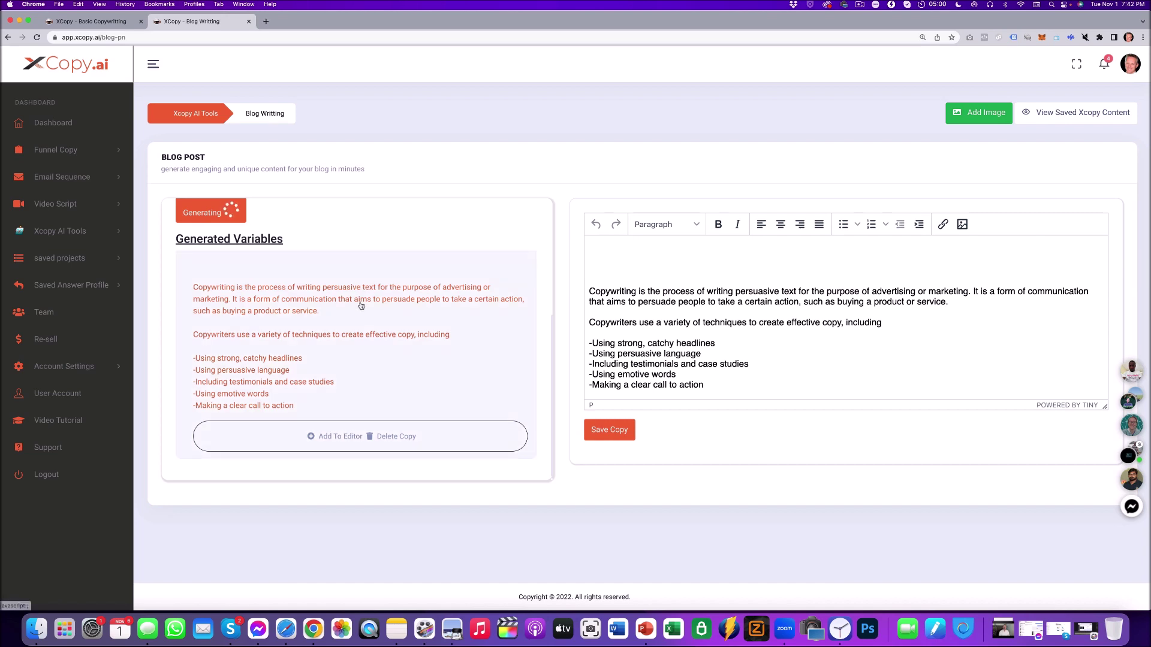
scroll(360, 306, "down", 10)
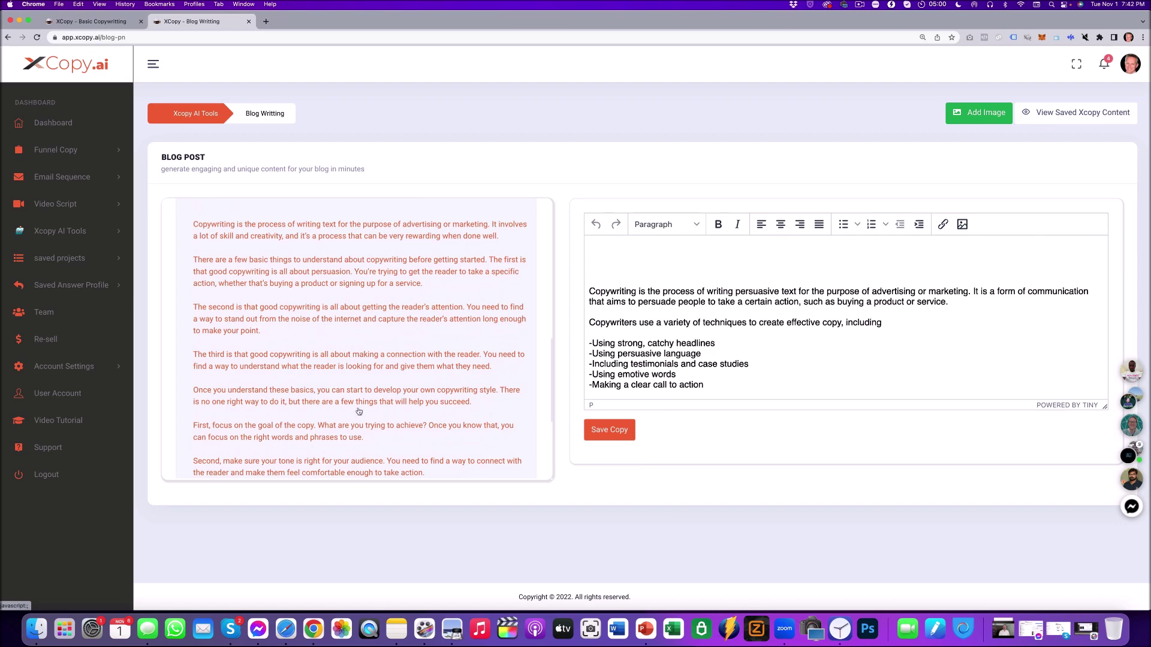
scroll(358, 411, "down", 5)
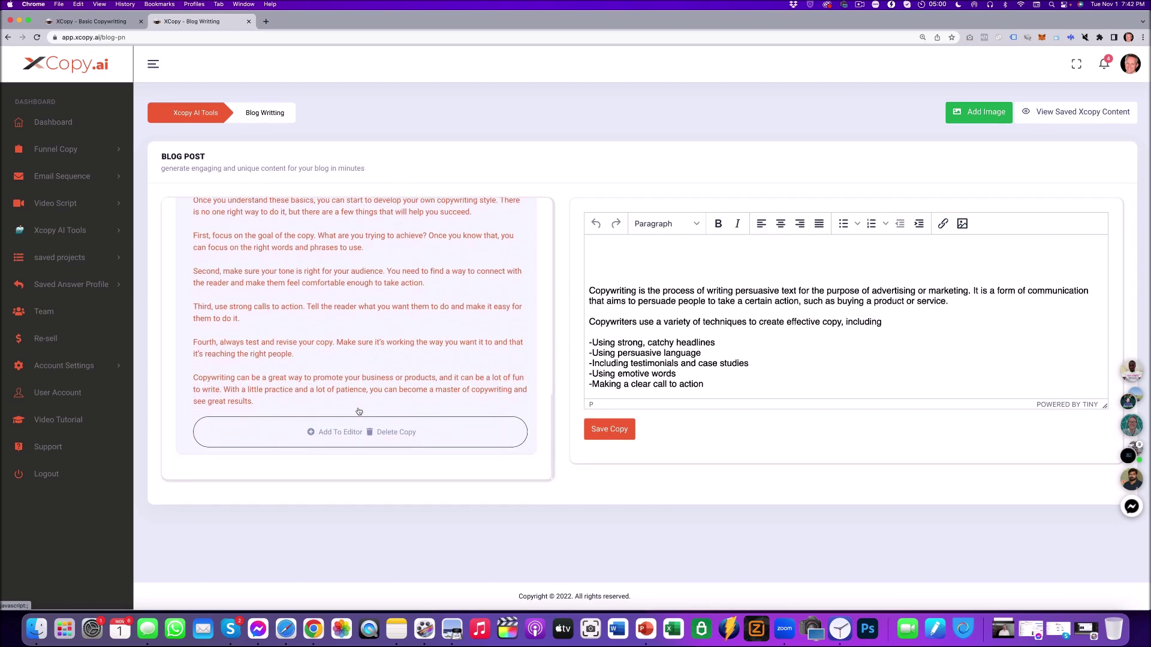
scroll(359, 412, "up", 3)
scroll(329, 434, "down", 3)
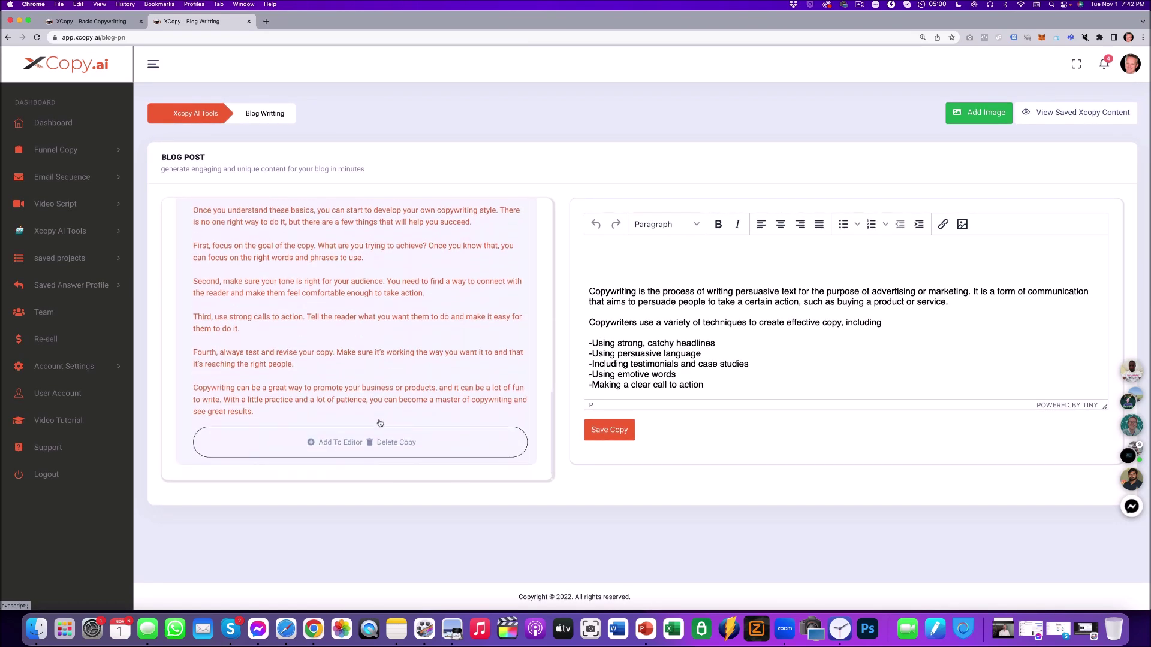
left_click(328, 434)
scroll(707, 354, "down", 3)
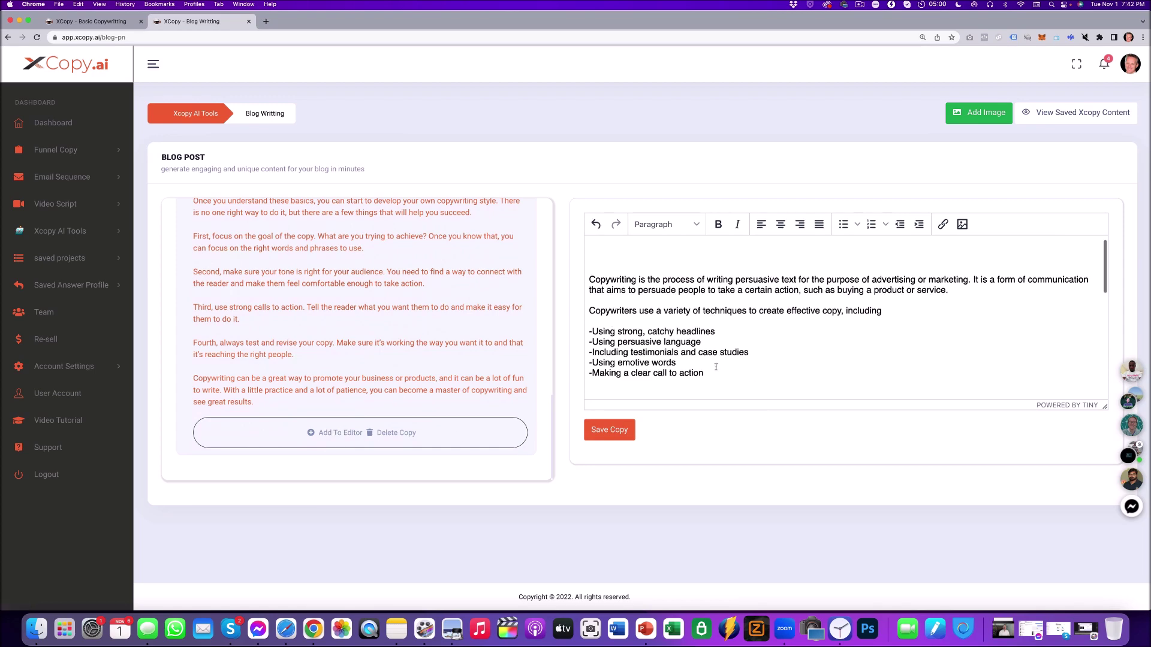
scroll(703, 346, "down", 5)
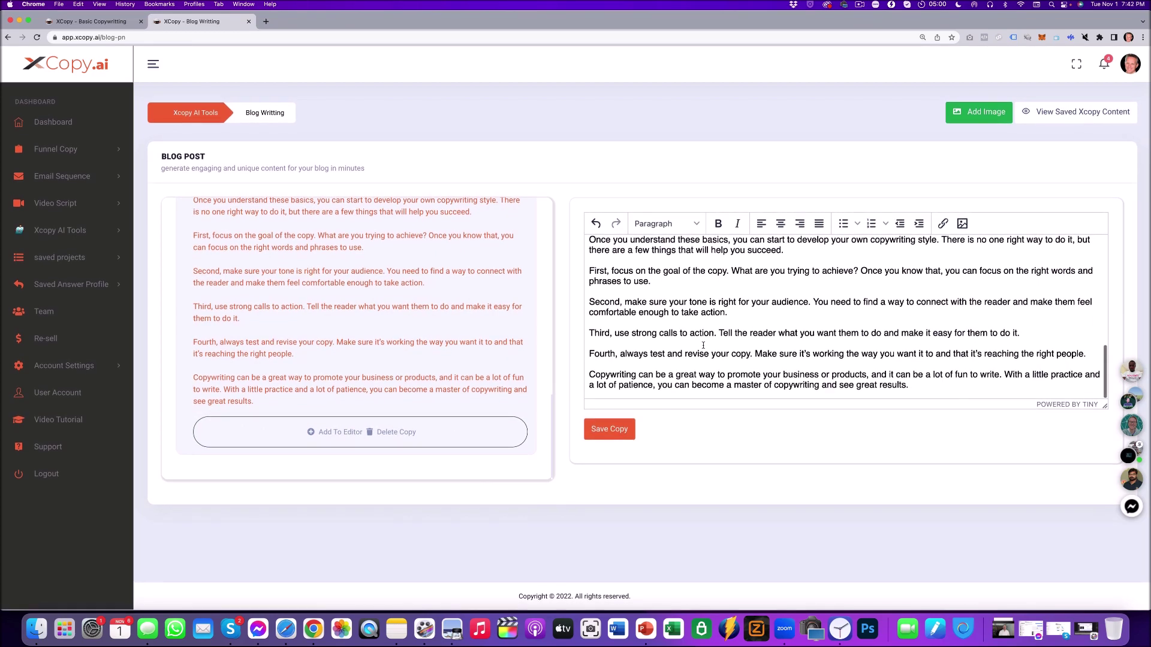
scroll(703, 344, "up", 3)
scroll(703, 346, "down", 5)
scroll(703, 346, "up", 5)
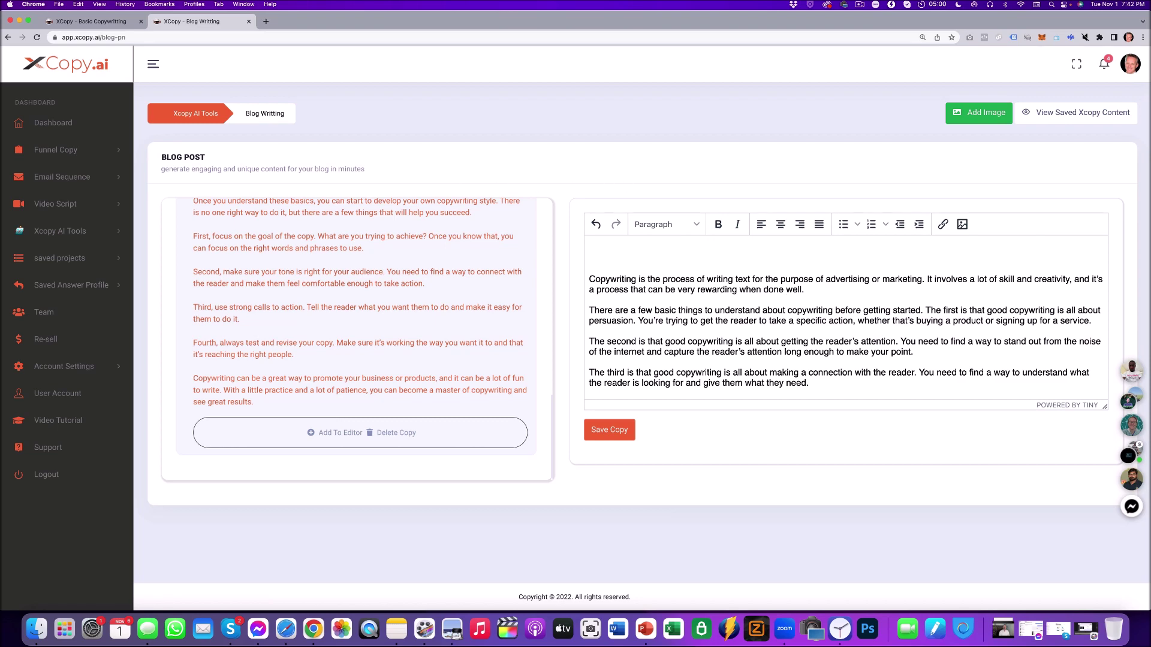
key("super+Tab")
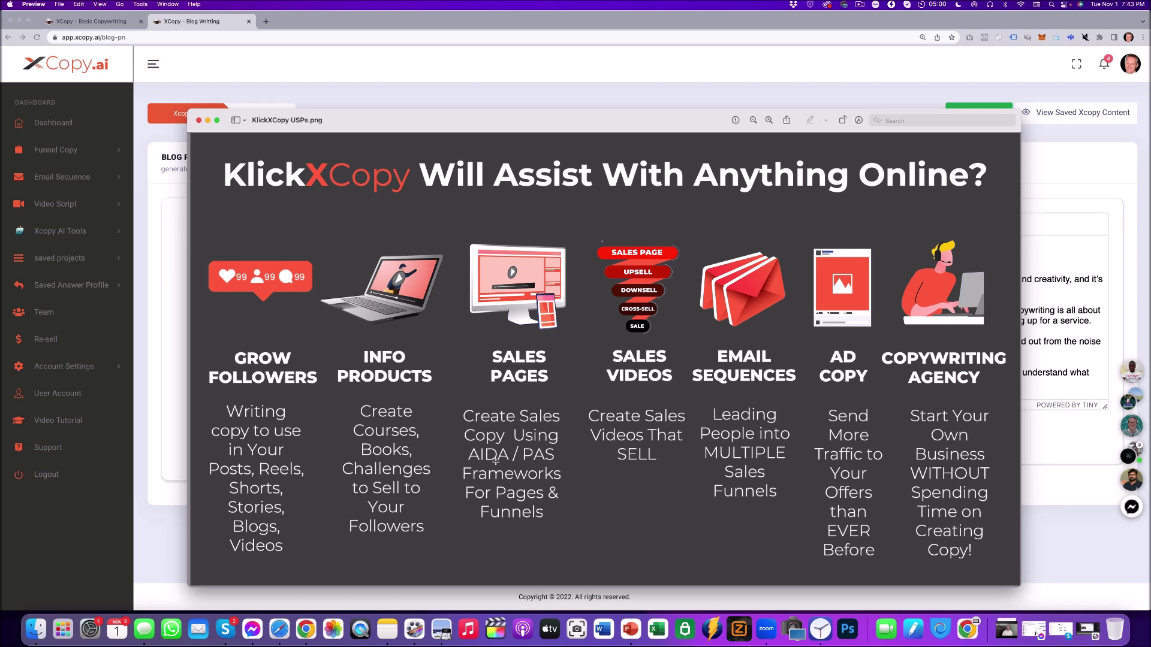
Open Basic Copywriting in a third tab showing AIDA, PAS and the other formulas
left_click(90, 235)
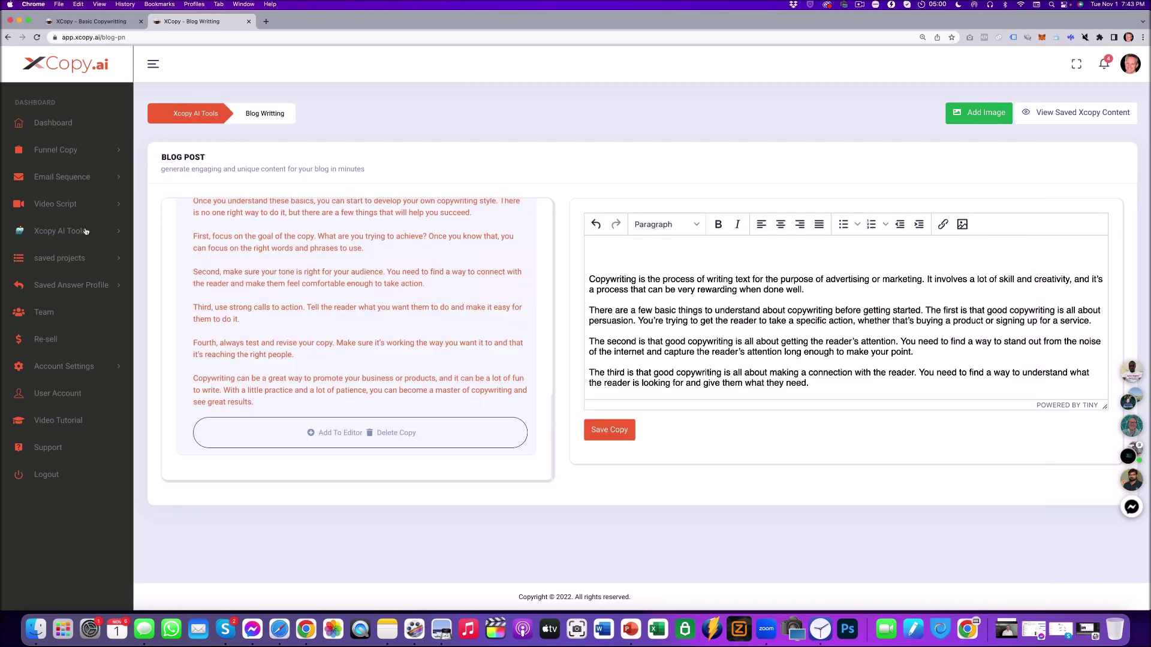
left_click(115, 232)
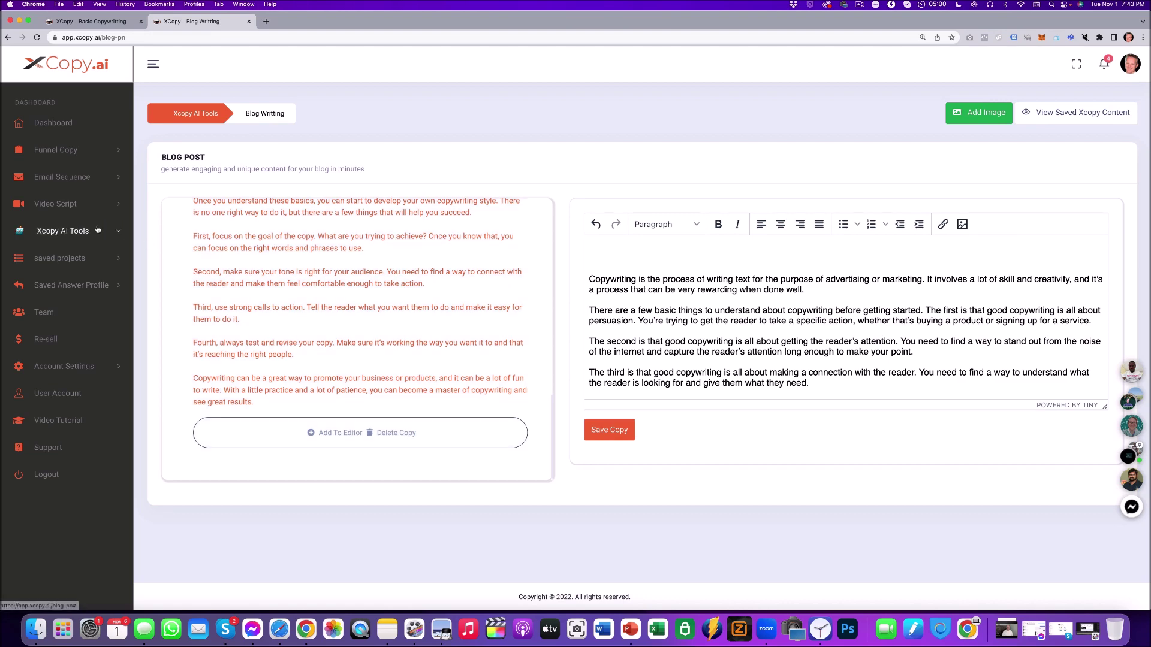
left_click(82, 256, "super")
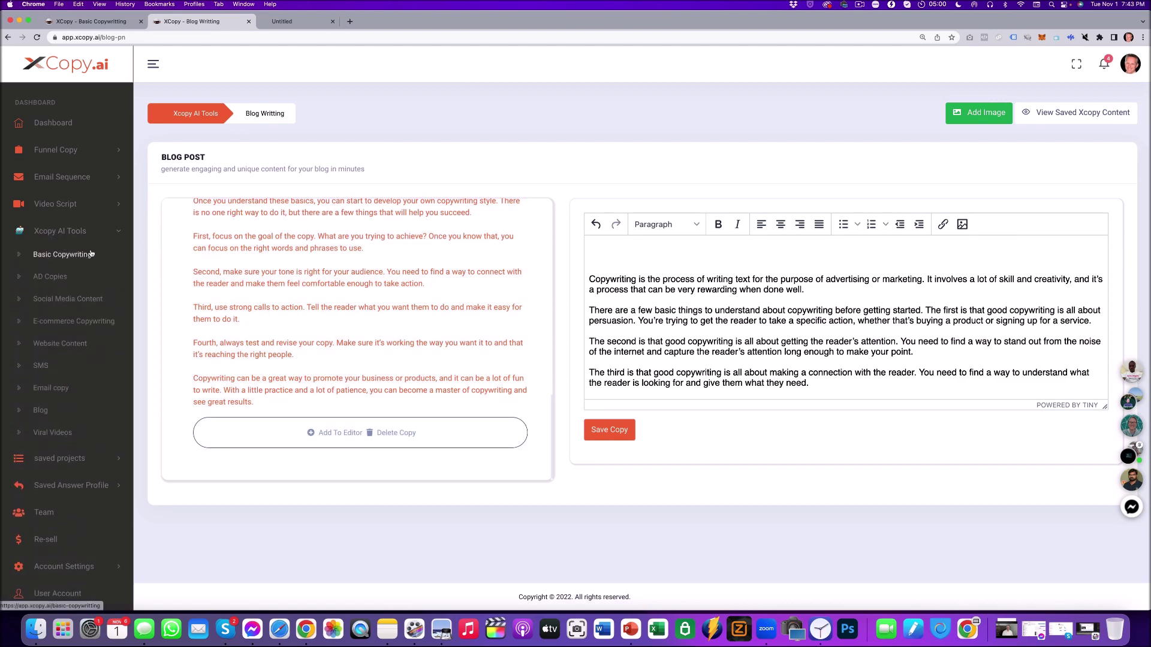
left_click(318, 23)
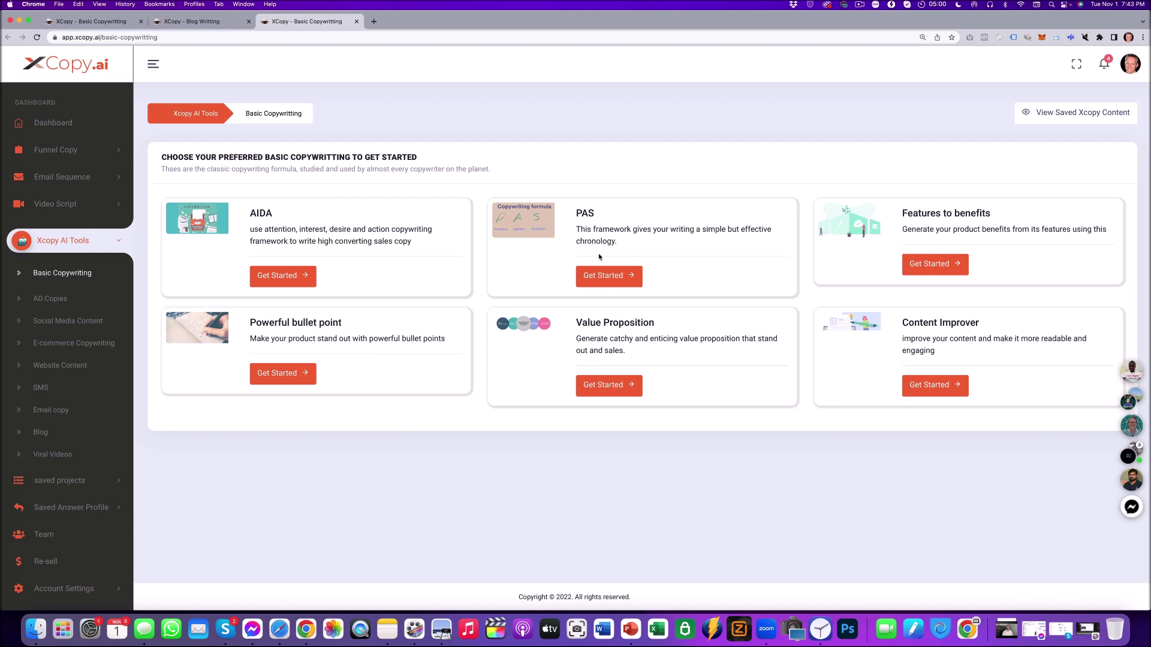
Generate AIDA copy for the realtor's website, described as 'How to sell your house for top dollar'
left_click(297, 275)
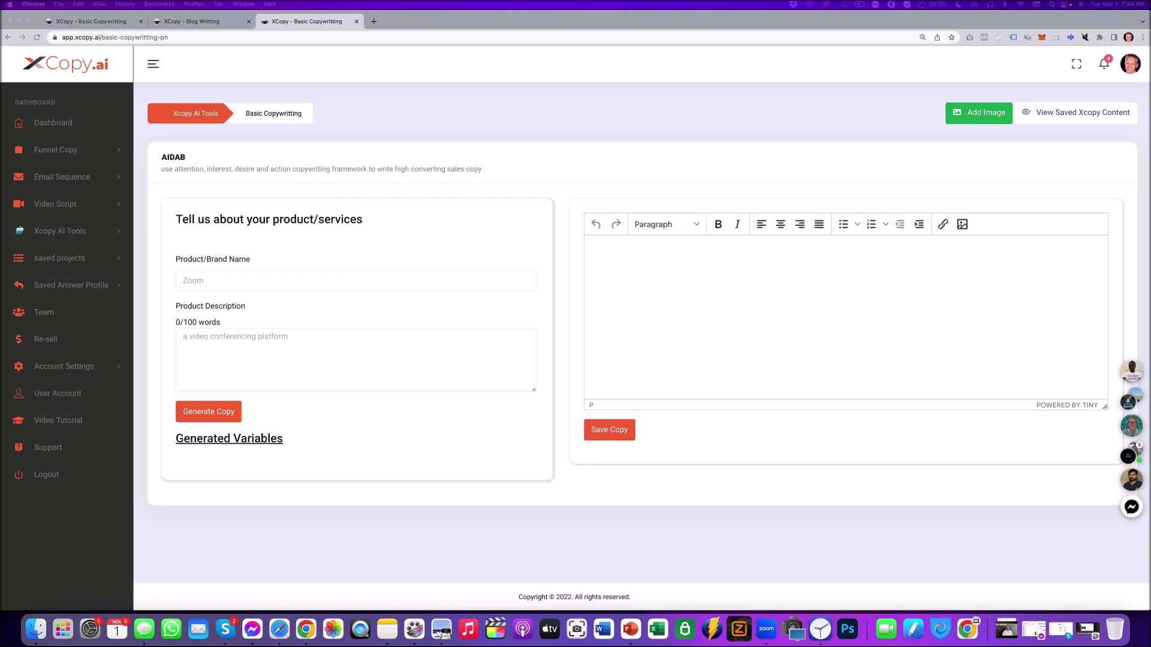
left_click(225, 280)
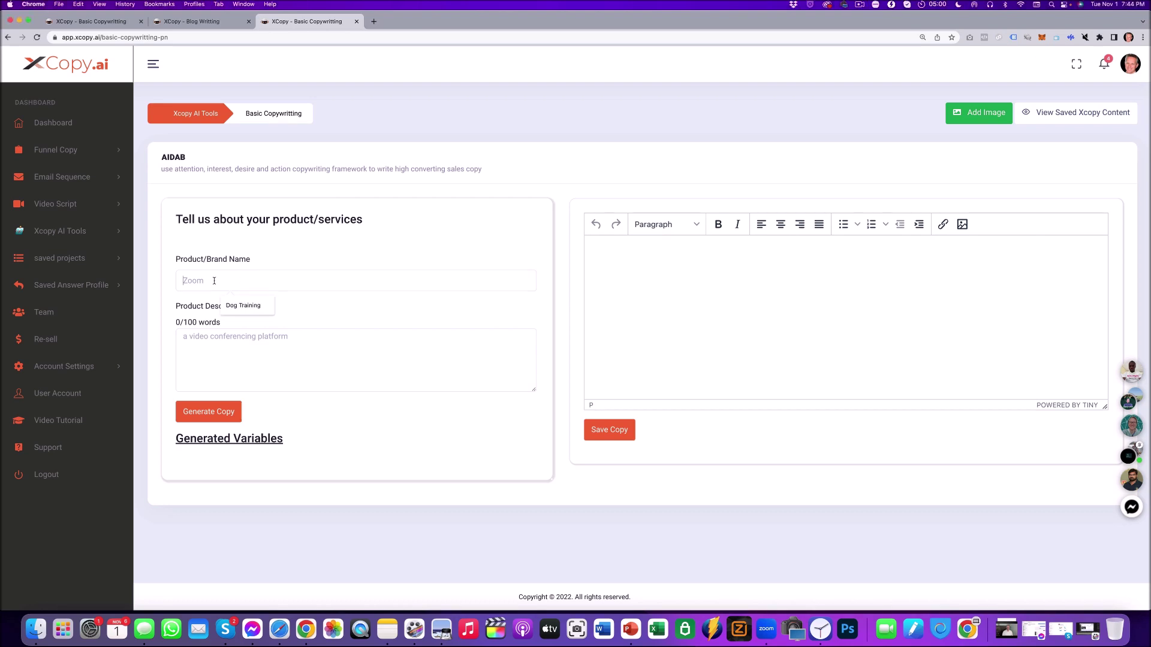
type("KimberlySellsUT.com")
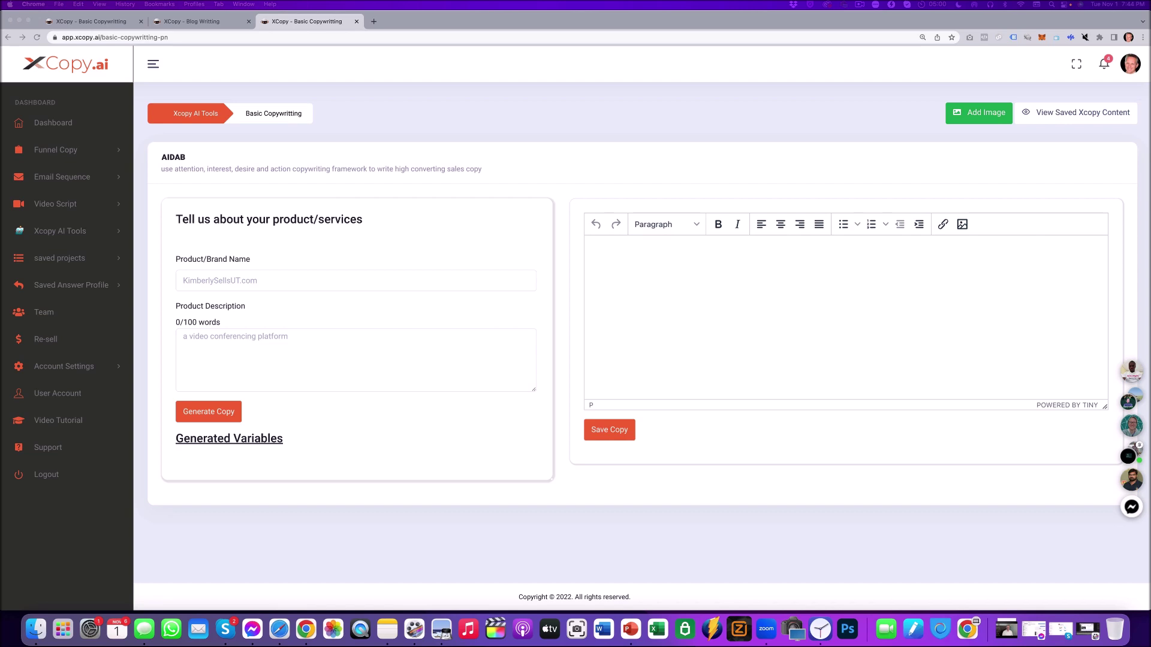
left_click(203, 336)
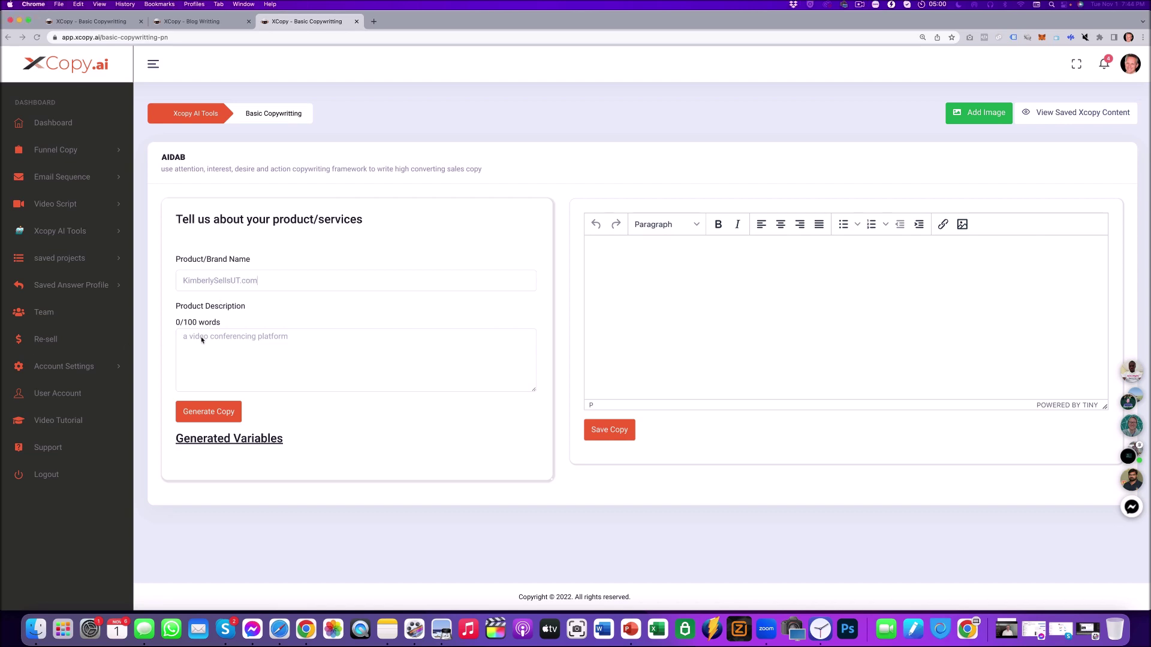
type("How to sell your house for")
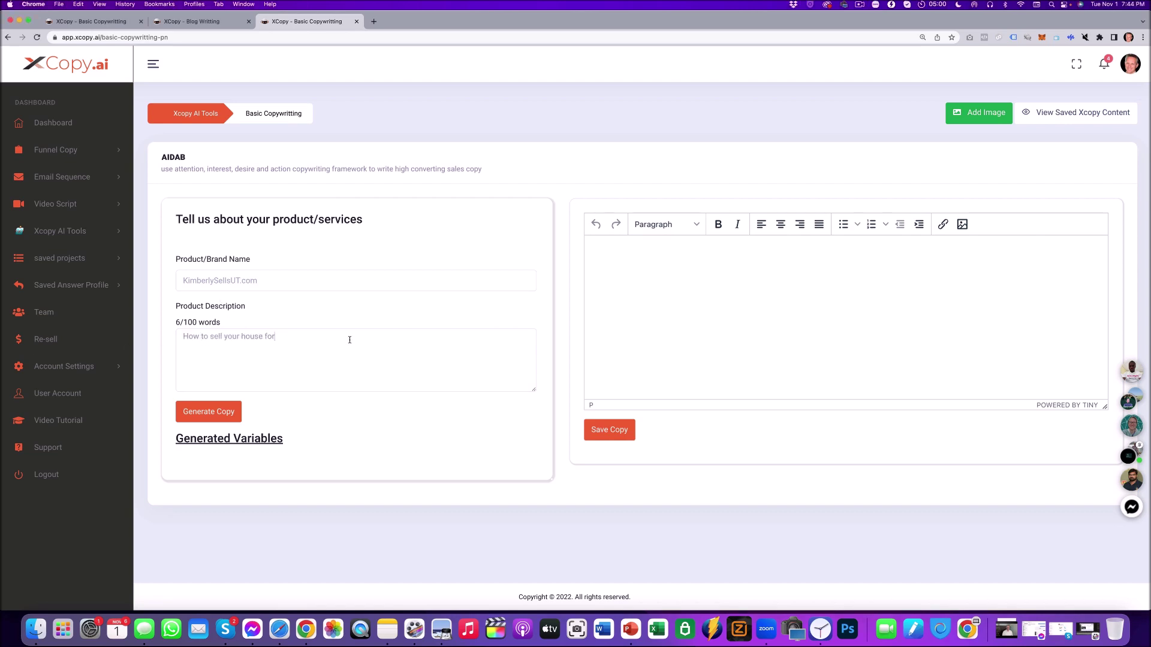
type(" top do")
type("llar")
left_click(201, 413)
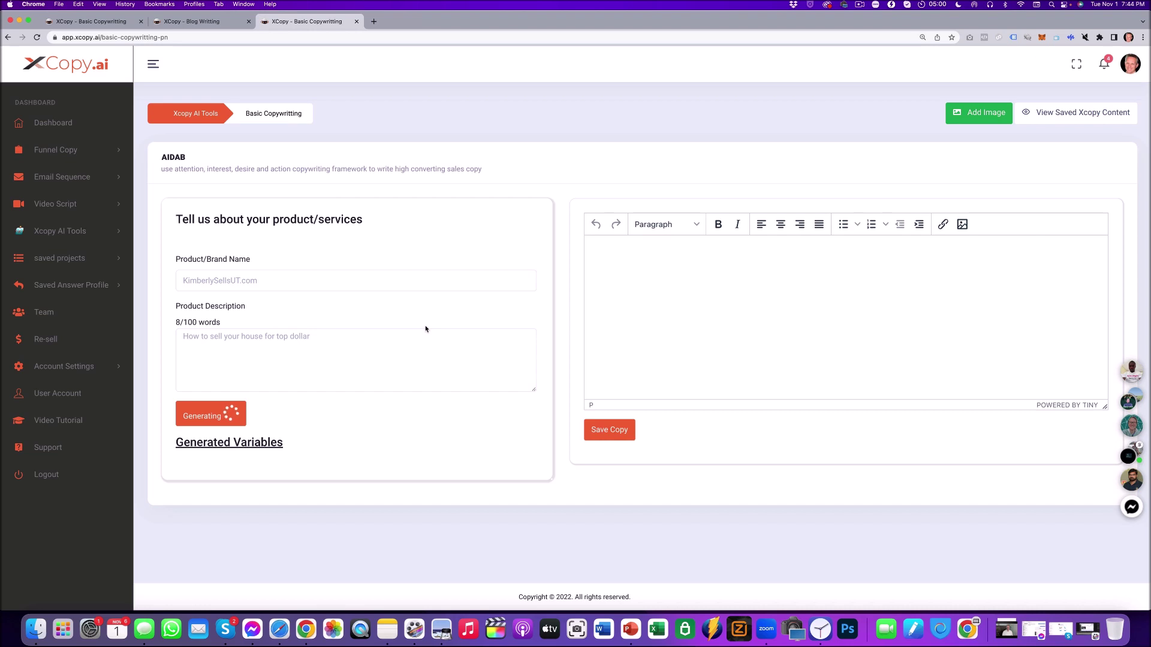
scroll(423, 326, "down", 4)
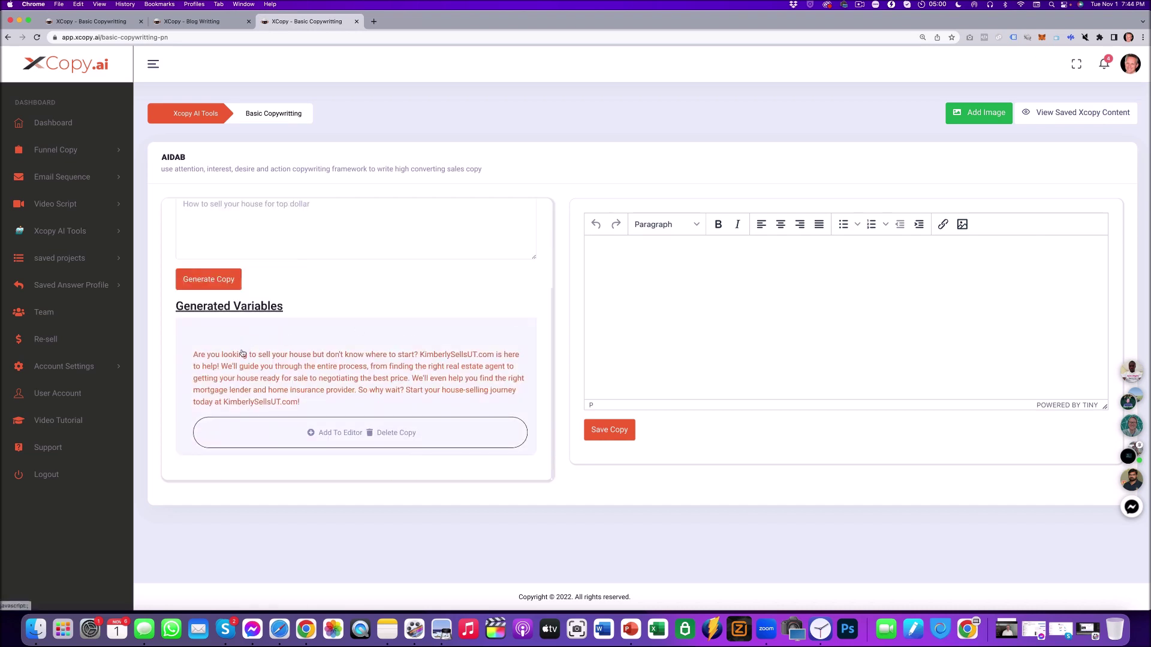
Add the house-selling AIDA copy to the editor, split it into five paragraphs, then select it all
left_click(333, 432)
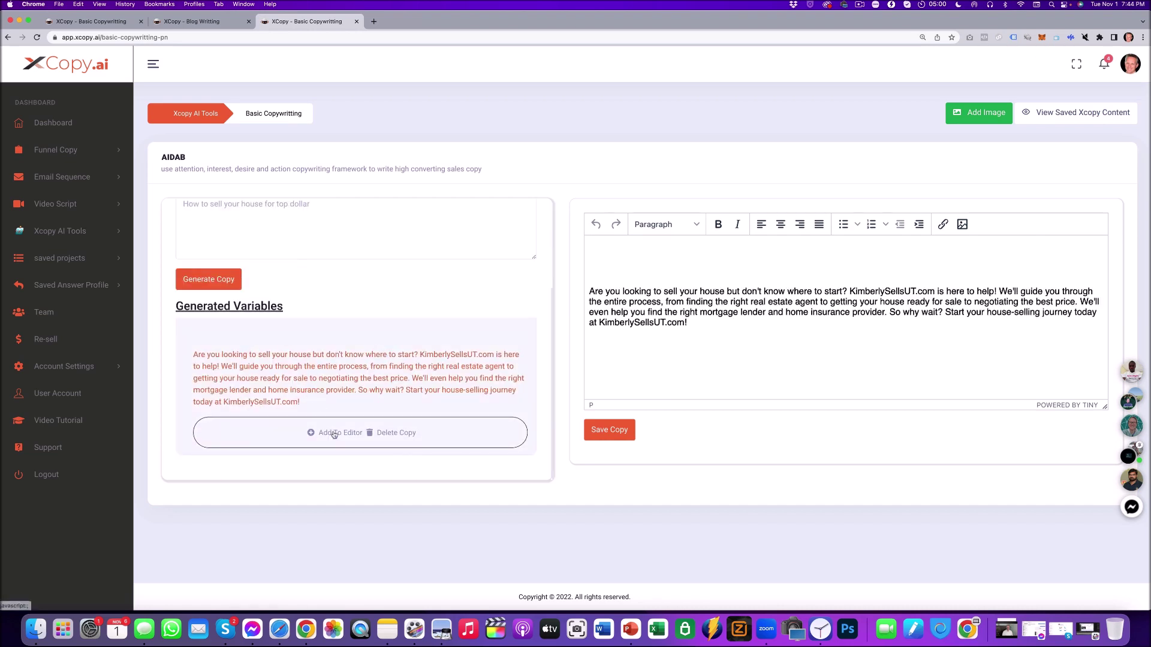
left_click(850, 292)
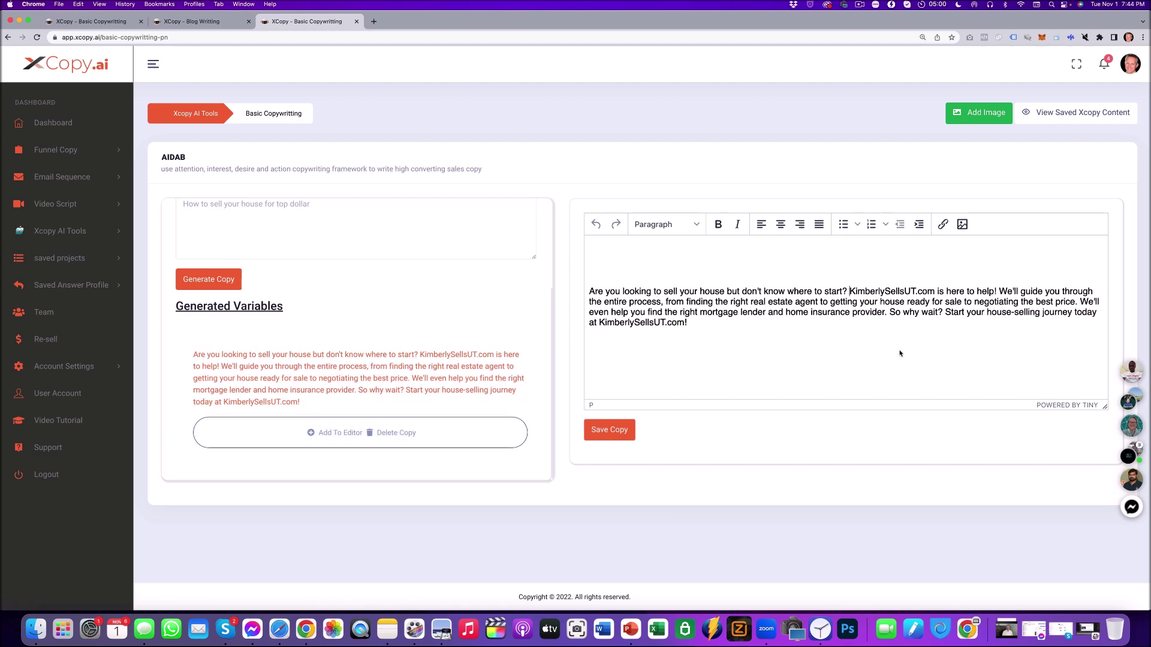
key("Return")
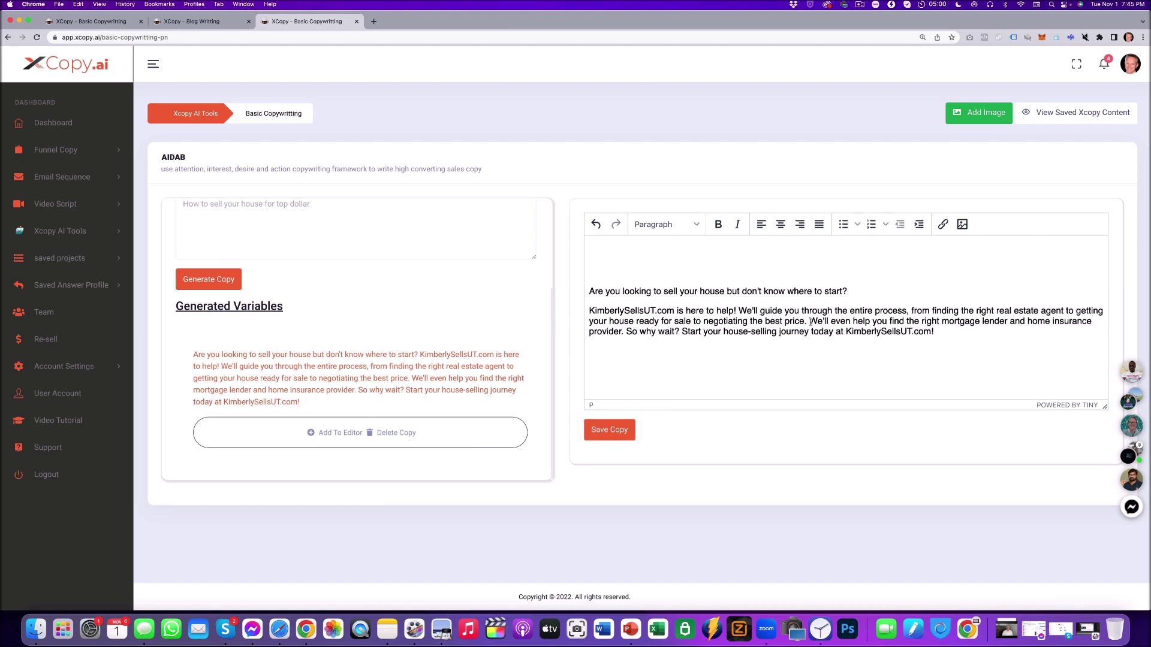
left_click(810, 322)
key("Return")
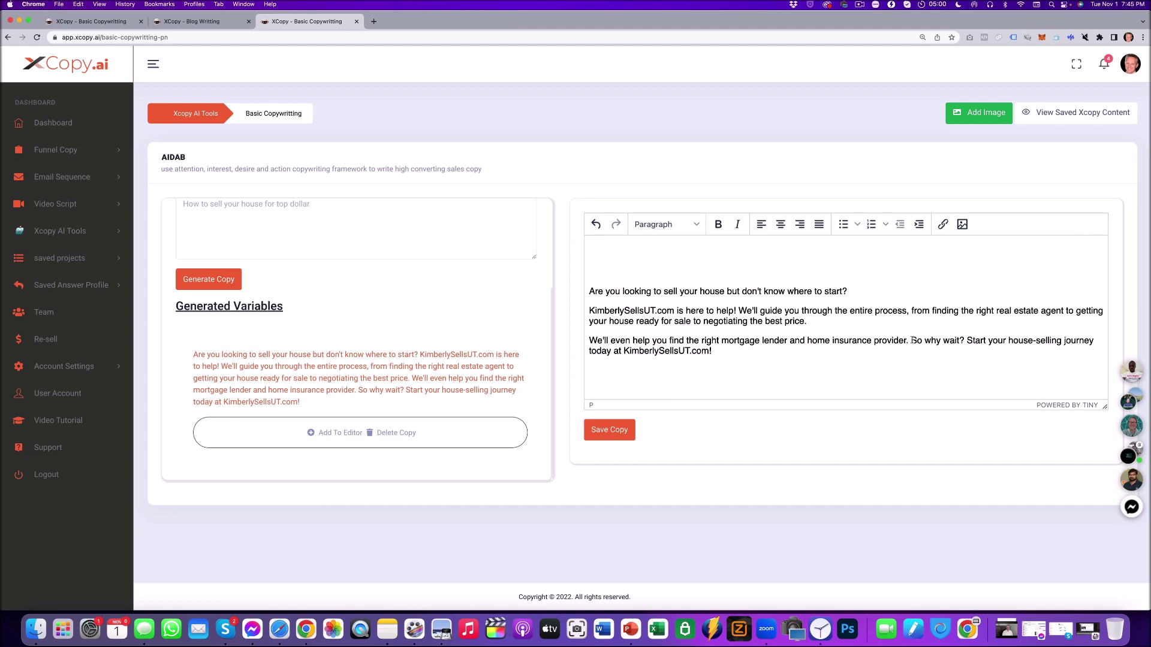
left_click(911, 340)
key("Return")
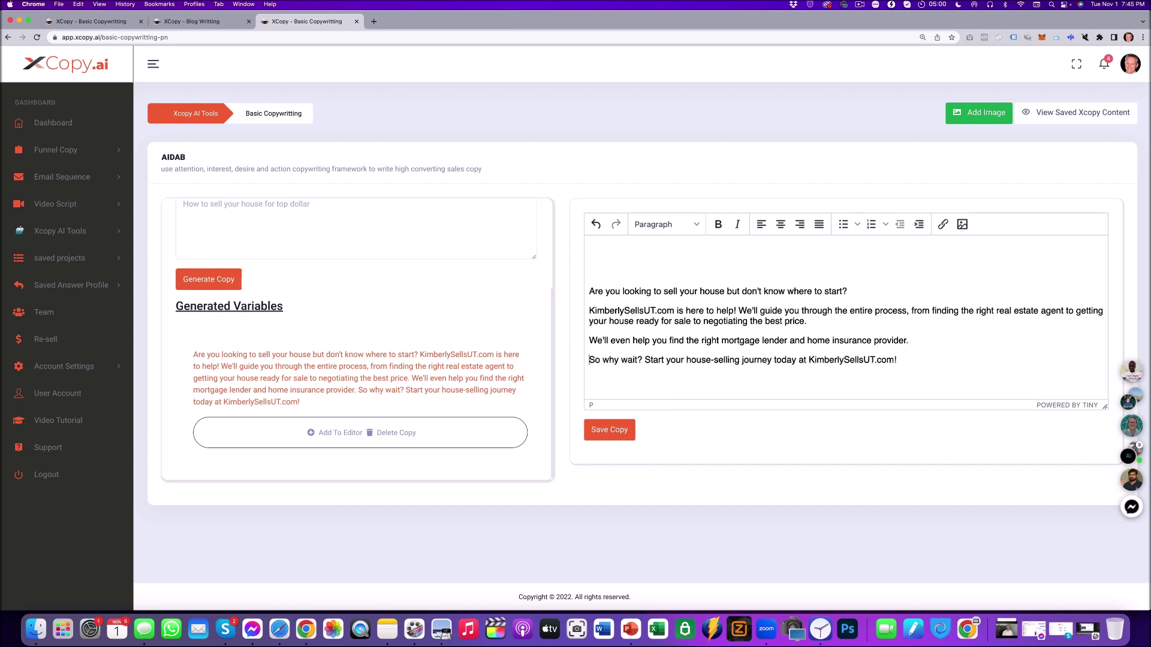
left_click(645, 360)
key("Return")
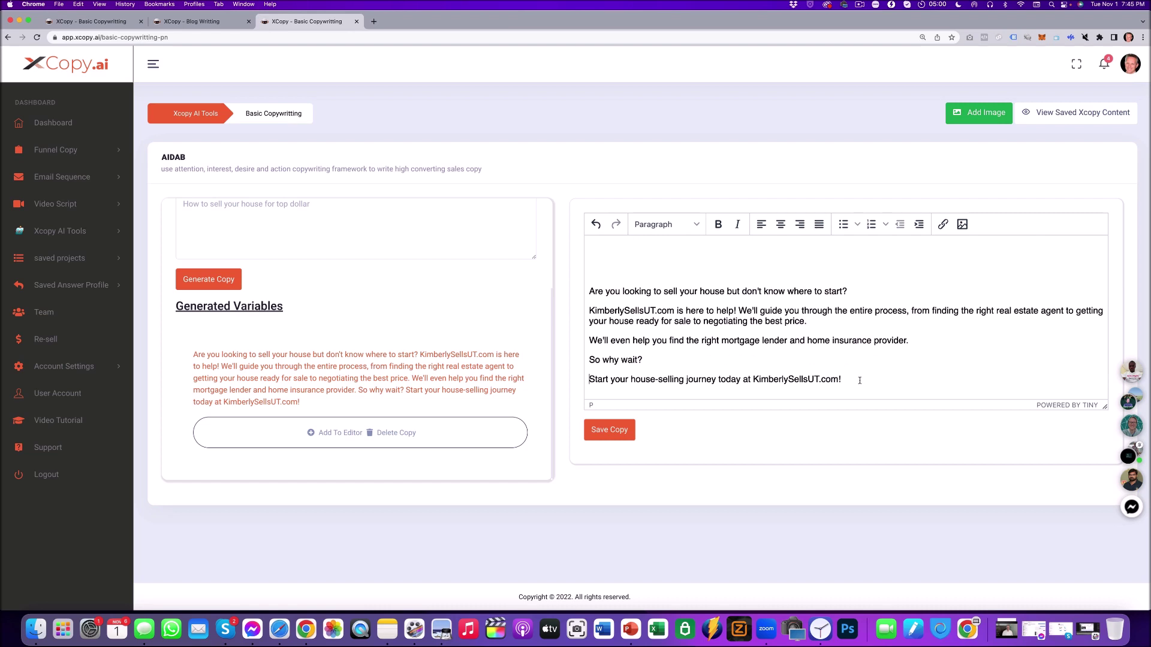
left_click_drag(860, 381, 591, 279)
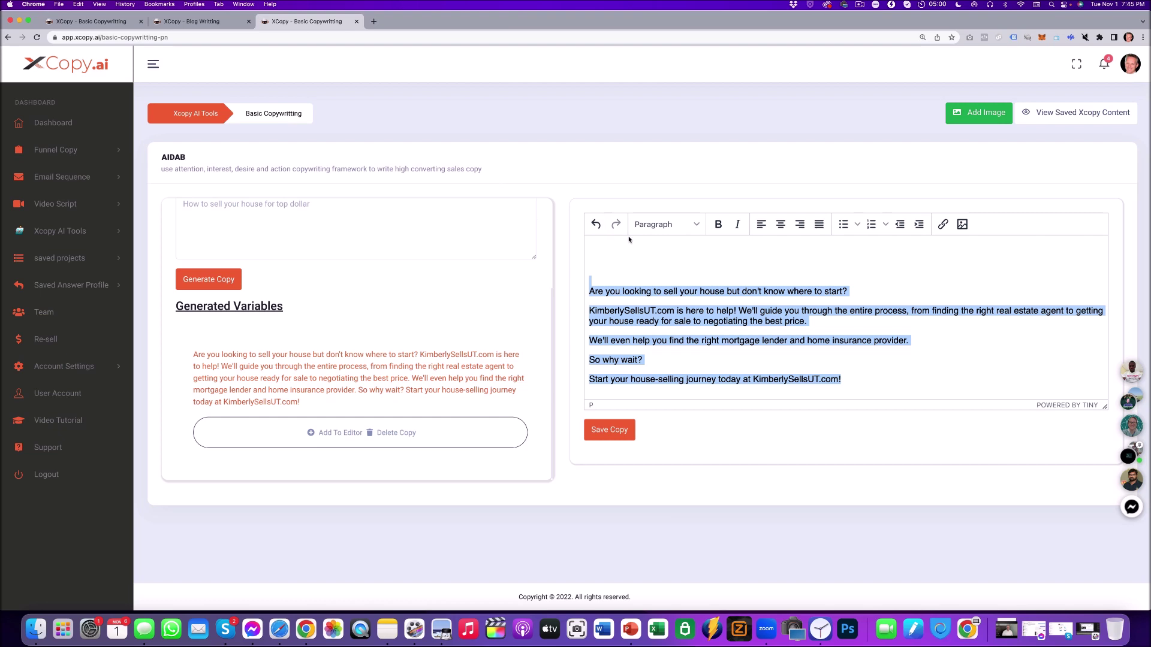
Generate a blog with description 'How real estate agent gets your house ready for sale' and keyword 'Selling Your House'
left_click(788, 296)
left_click_drag(996, 311, 691, 322)
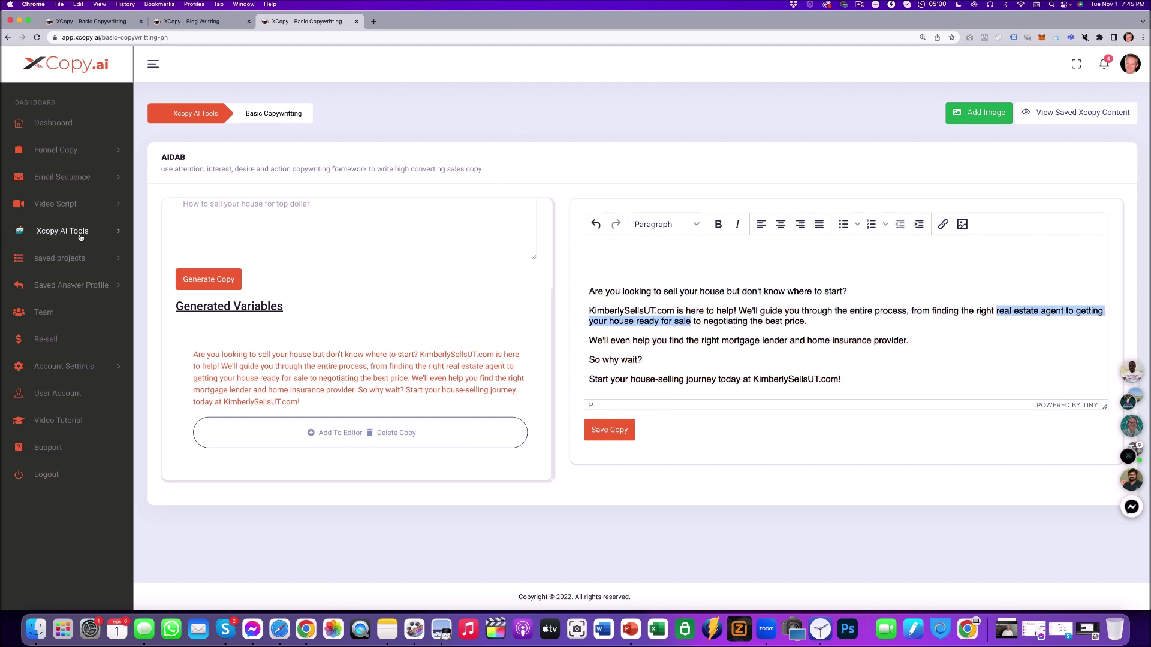
type("How")
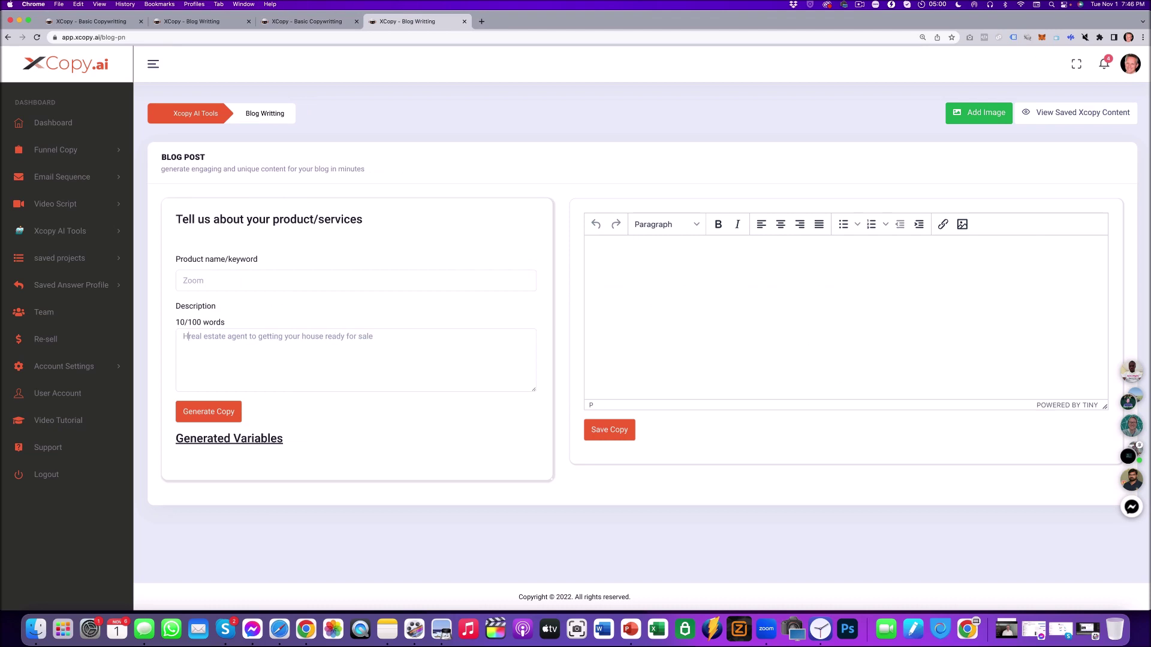
left_click_drag(312, 338, 260, 338)
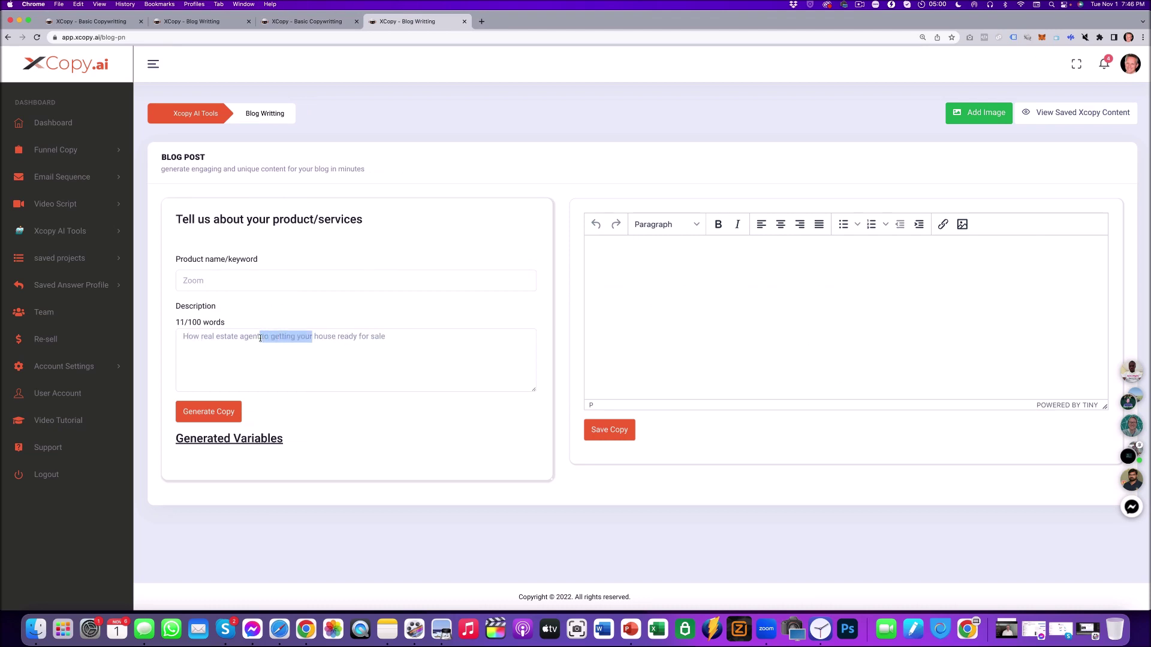
key("BackSpace")
type("get")
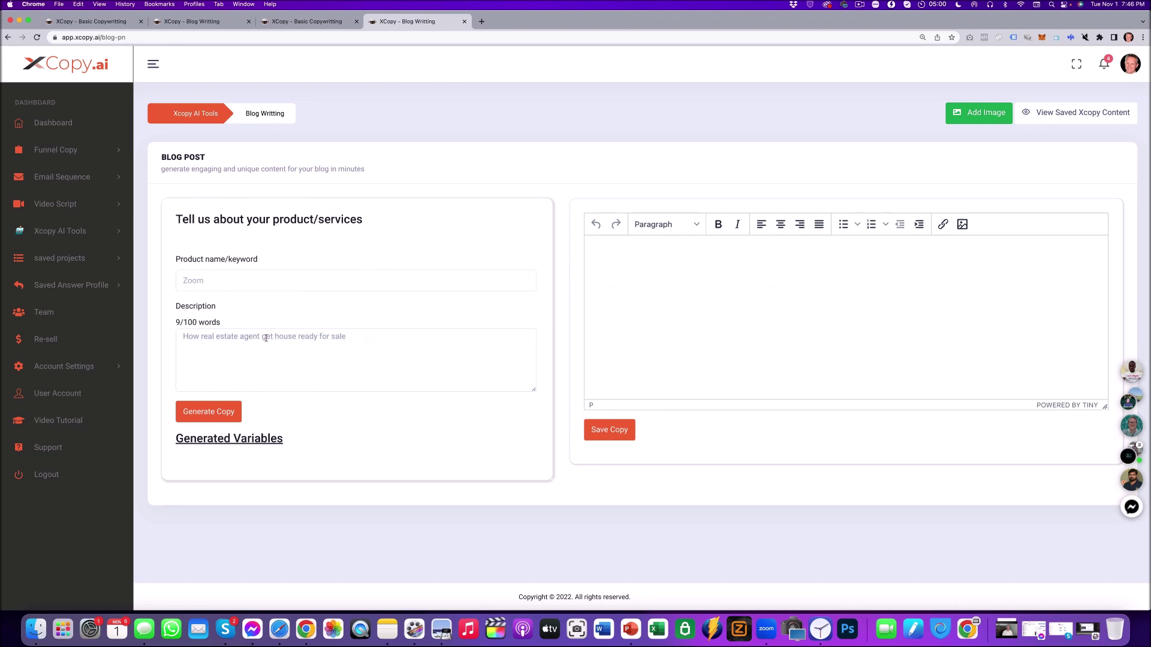
type("s your")
type("Selling Yo")
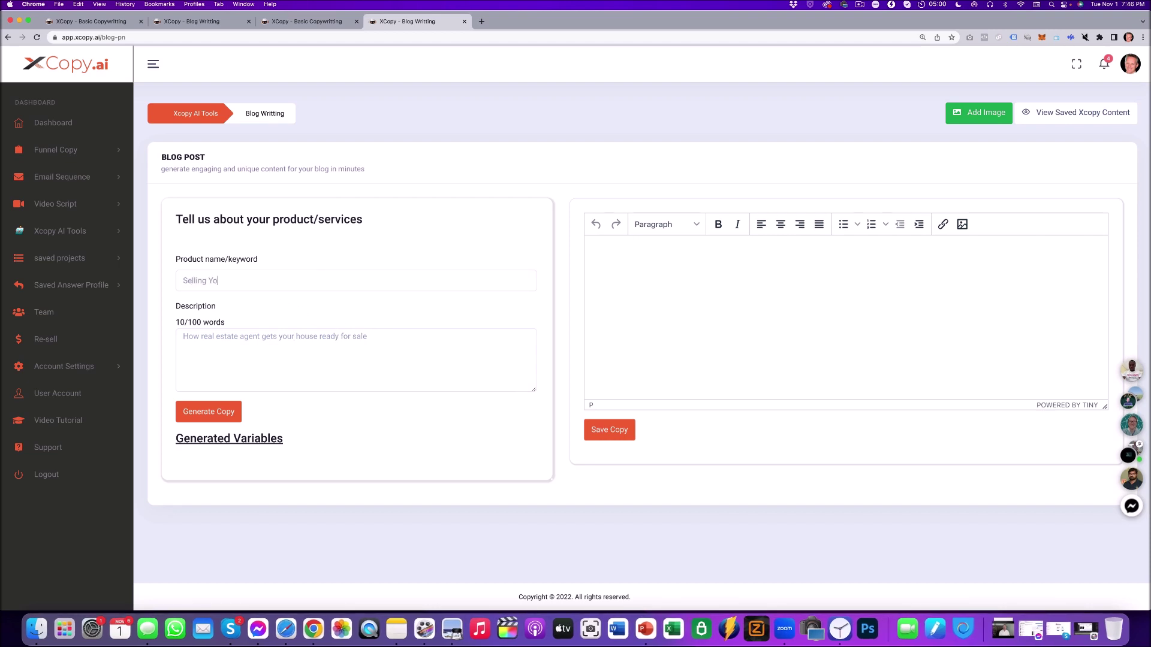
type("ur House")
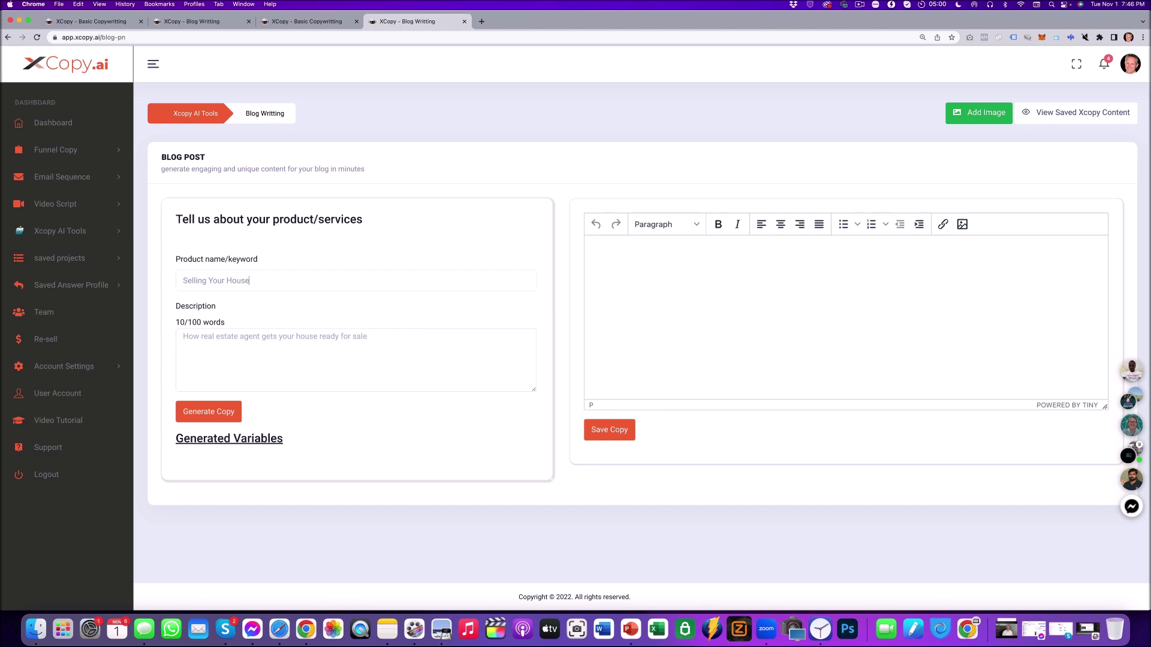
left_click(228, 409)
Scroll through the generated home-selling blog copy down to its closing-process steps
scroll(382, 357, "down", 5)
scroll(382, 357, "down", 5)
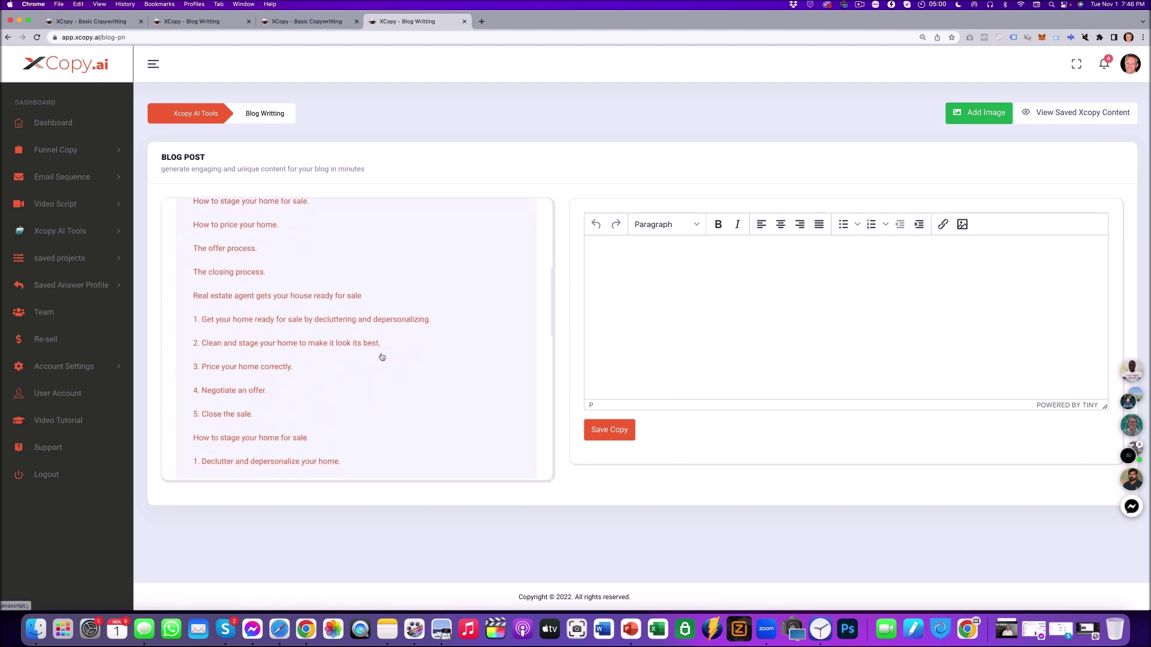
scroll(382, 357, "up", 5)
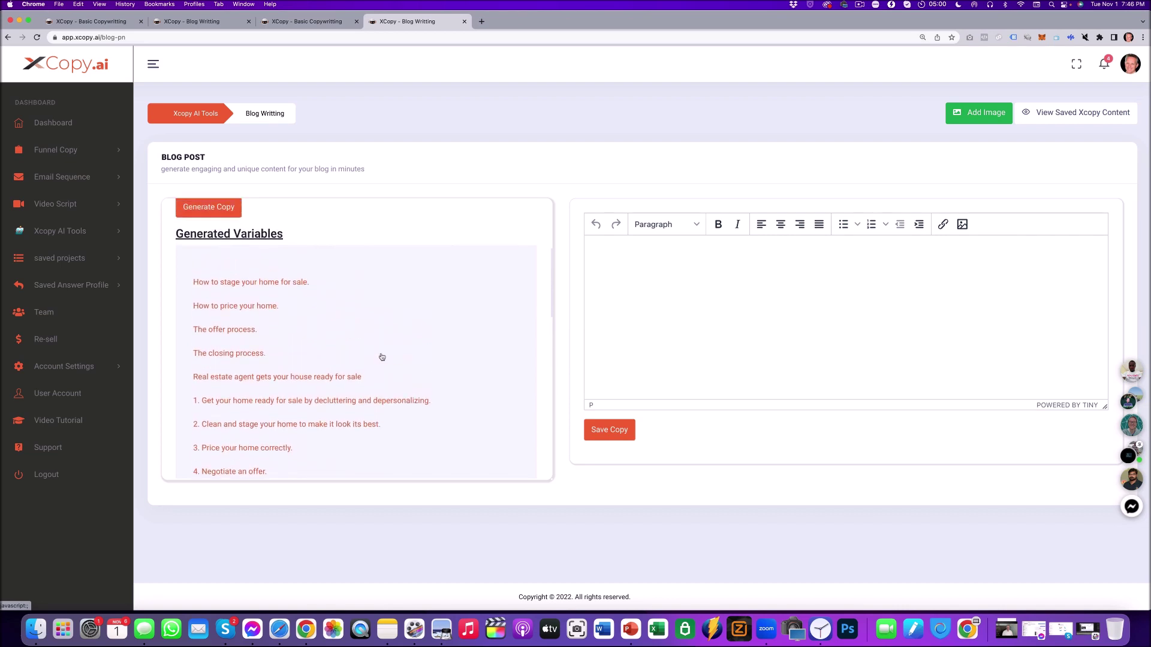
scroll(382, 357, "down", 4)
scroll(381, 357, "down", 2)
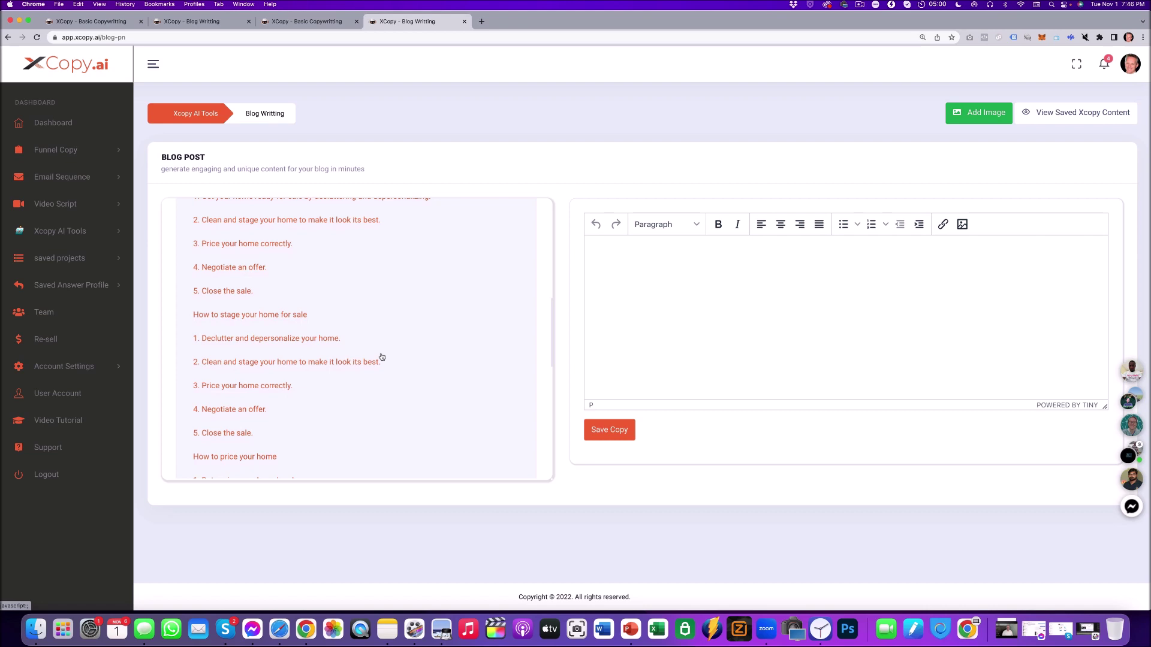
scroll(382, 356, "up", 3)
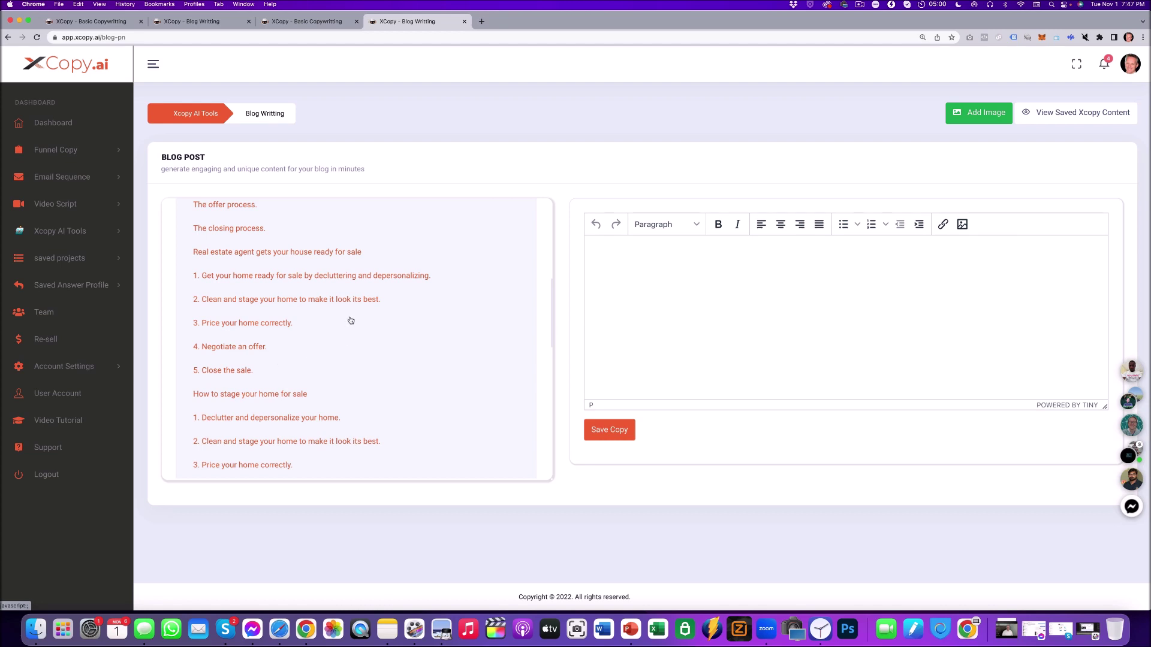
scroll(322, 473, "up", 2)
scroll(326, 419, "down", 10)
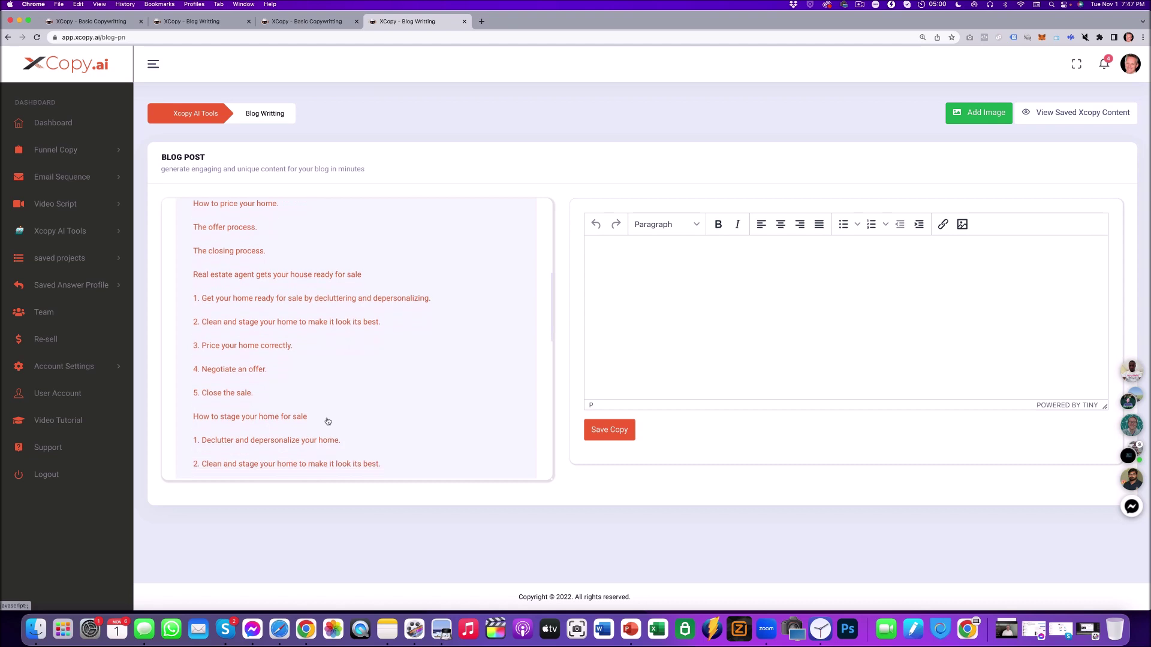
scroll(328, 421, "down", 5)
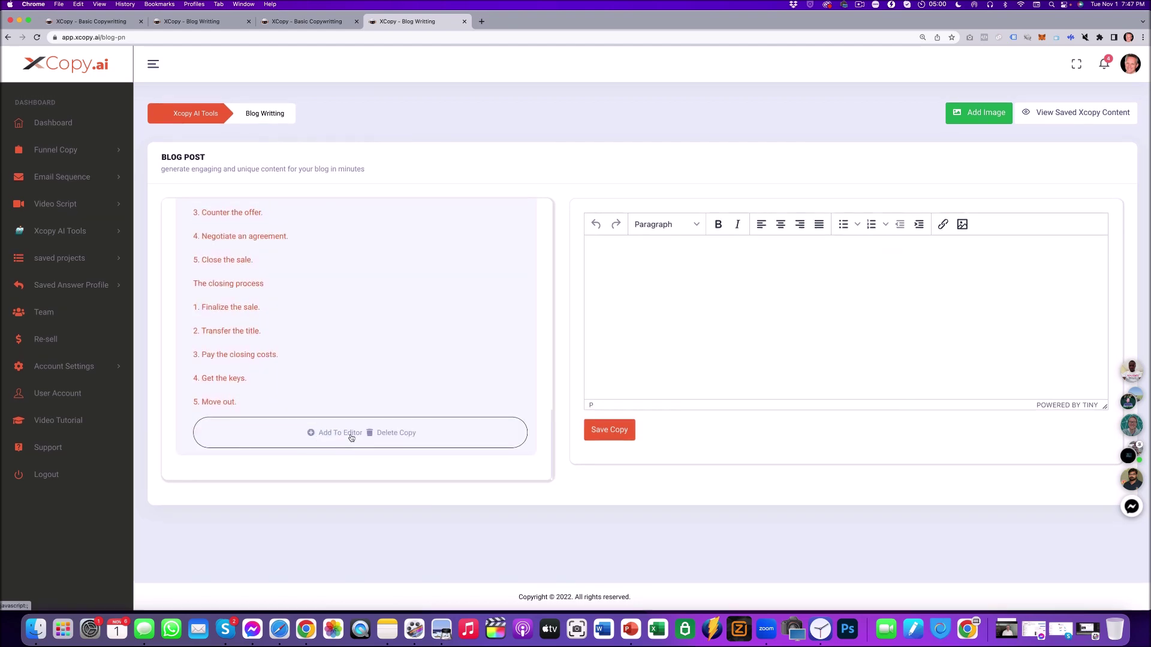
Add the generated blog text to the editor and bold the 'Real estate agent' heading
left_click(348, 433)
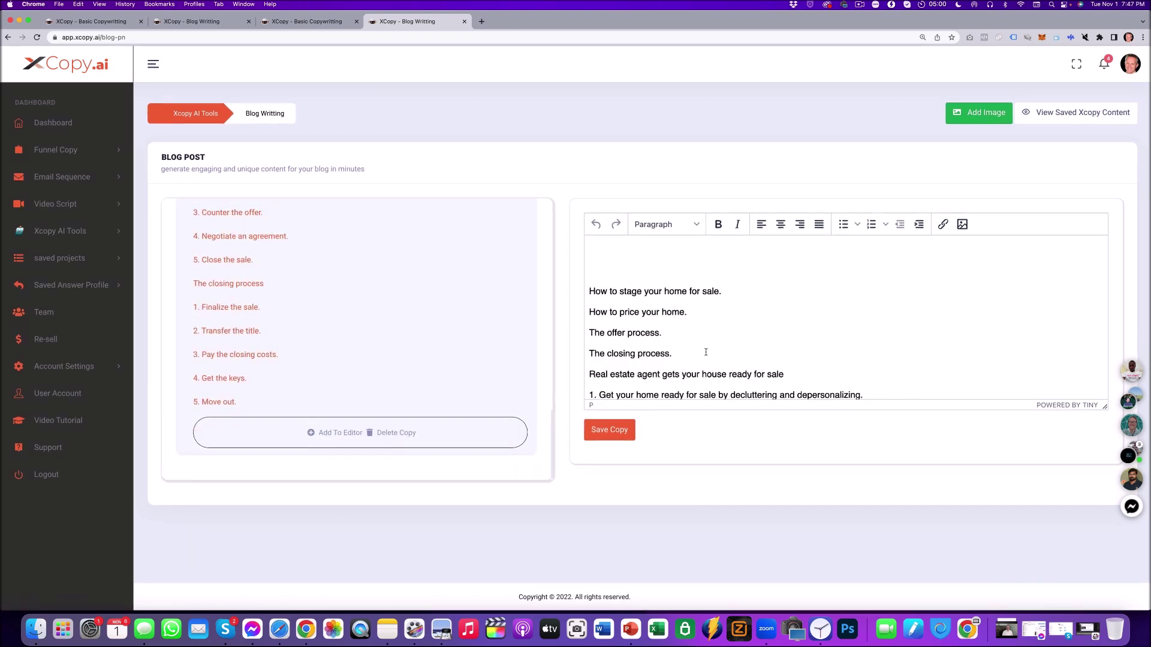
left_click(739, 362)
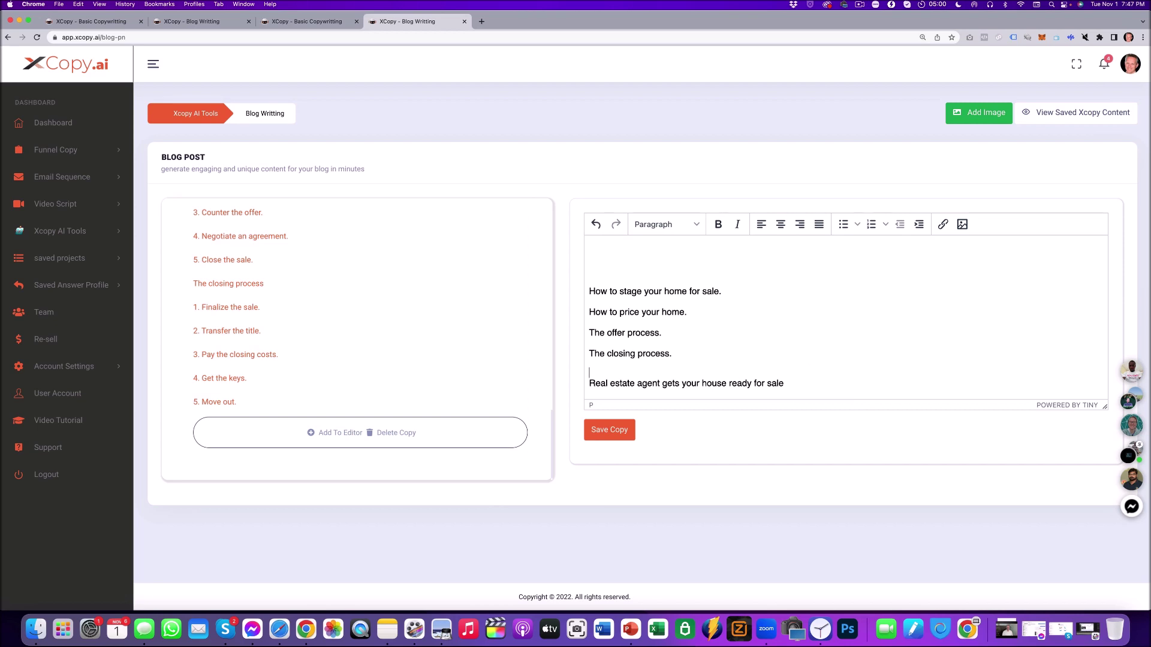
scroll(650, 324, "down", 3)
triple_click(651, 324)
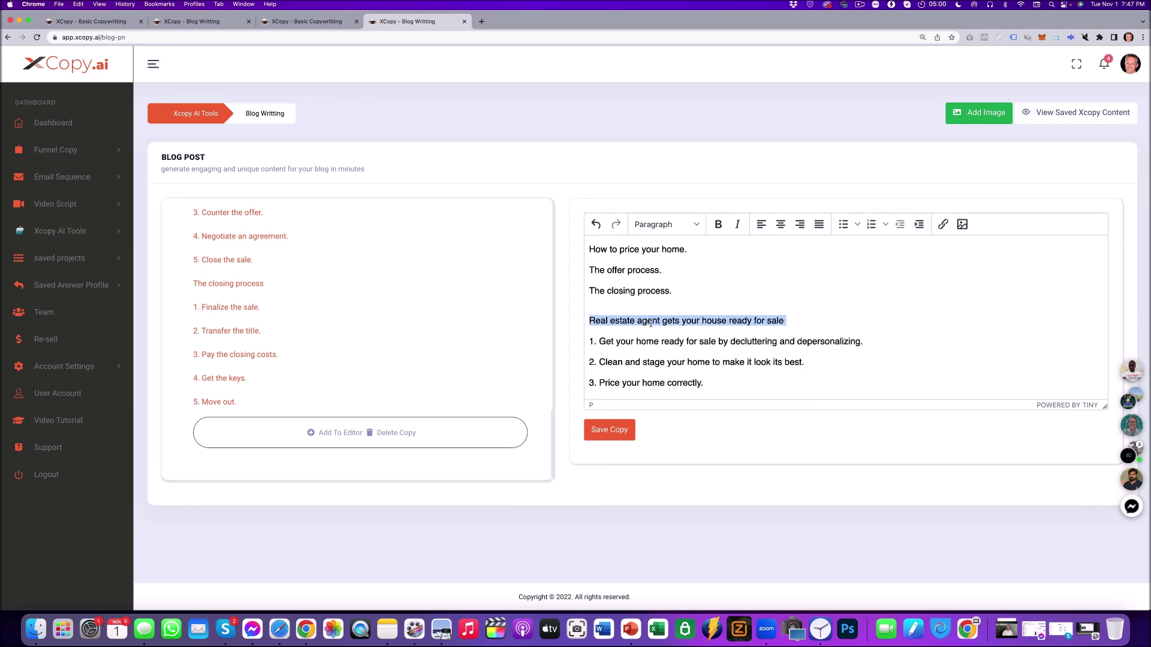
left_click(718, 224)
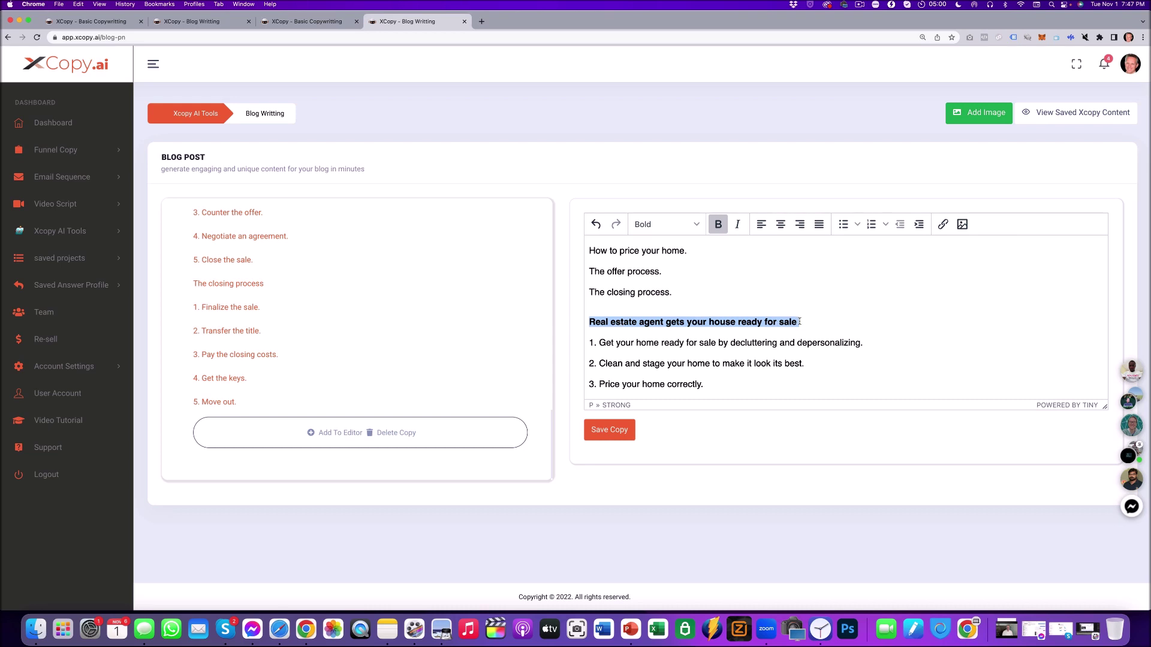
Space out and bold the 'How to stage your home' and 'How to price your home' headings
scroll(799, 321, "down", 5)
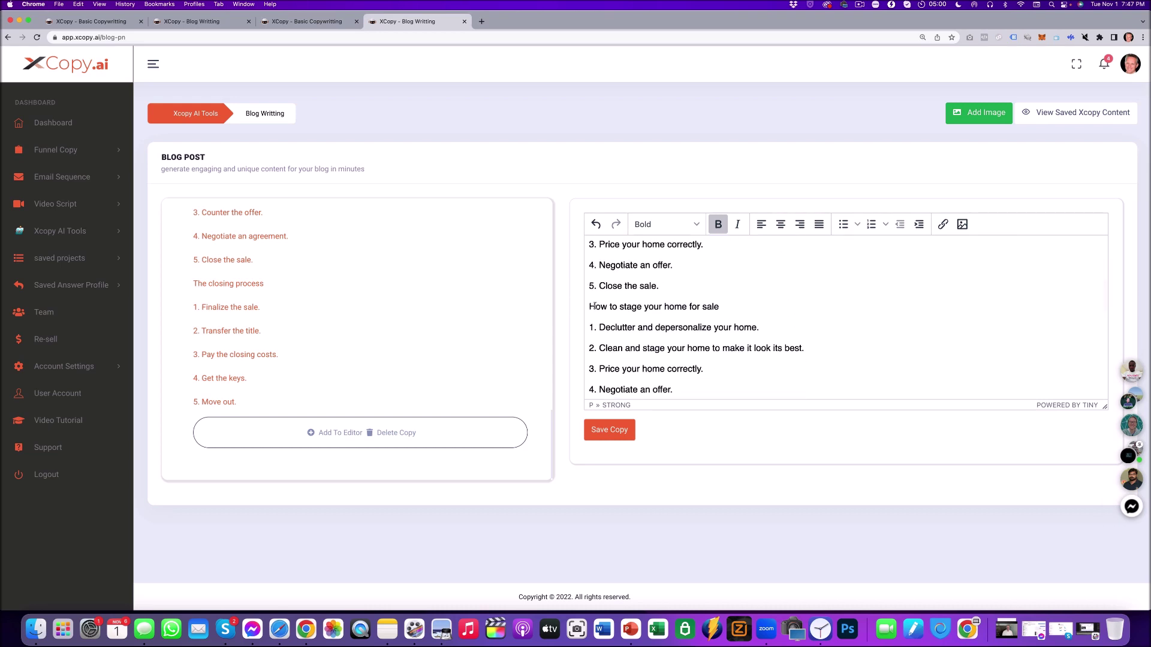
left_click(594, 306)
key("Return")
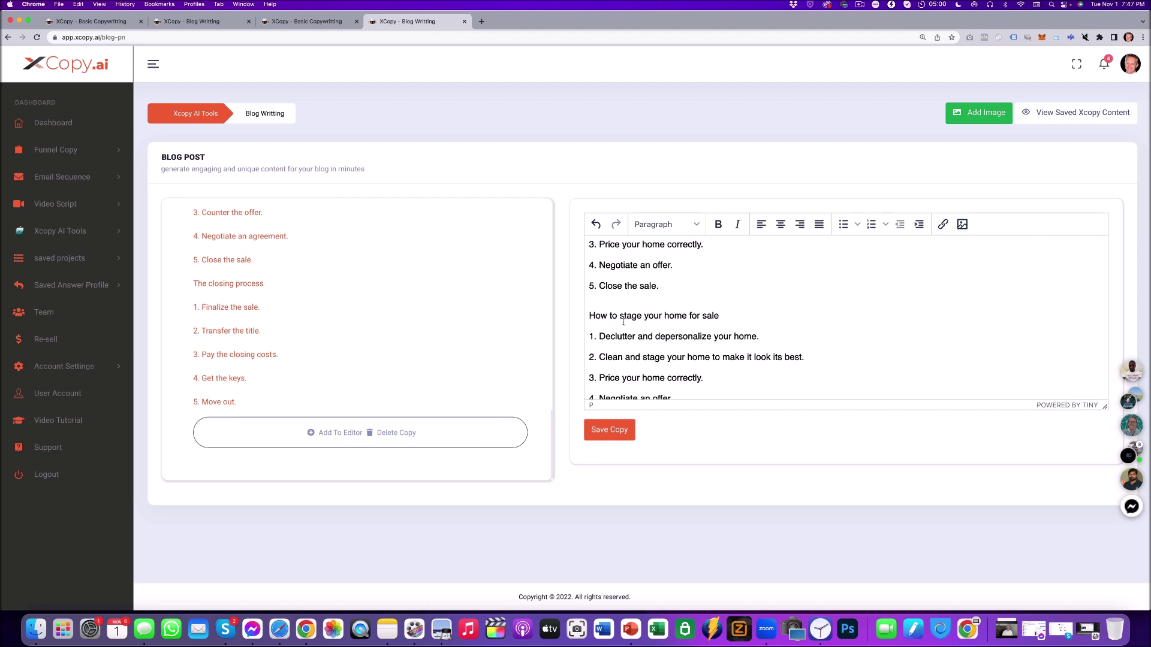
triple_click(632, 315)
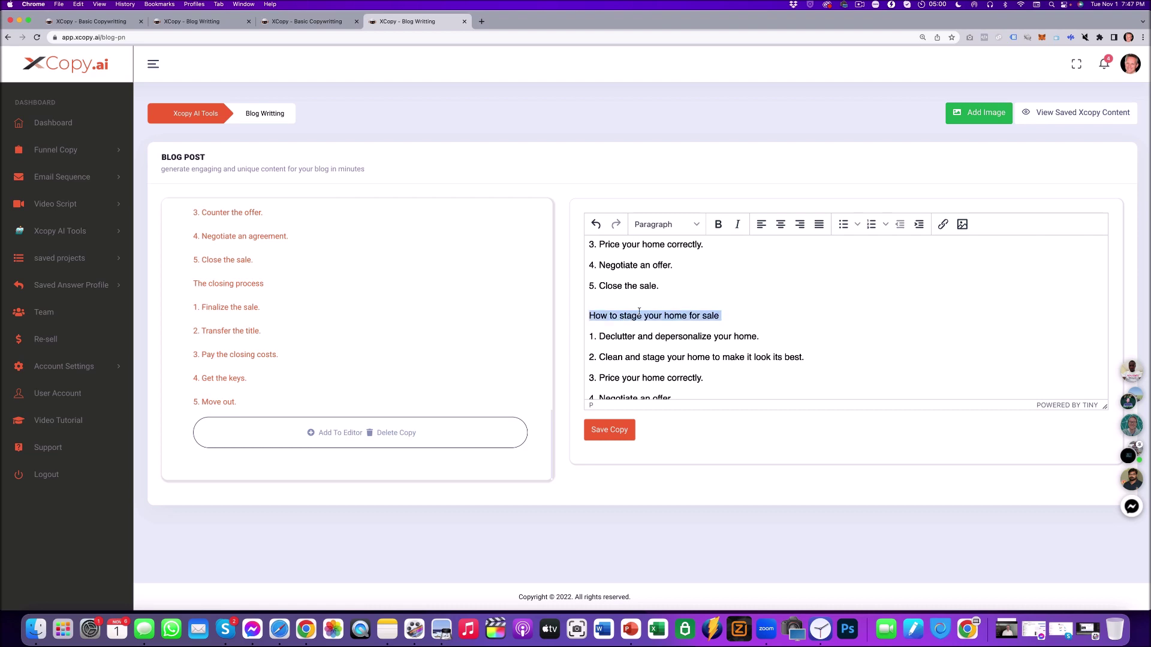
left_click(718, 224)
scroll(710, 269, "up", 3)
scroll(705, 295, "up", 1)
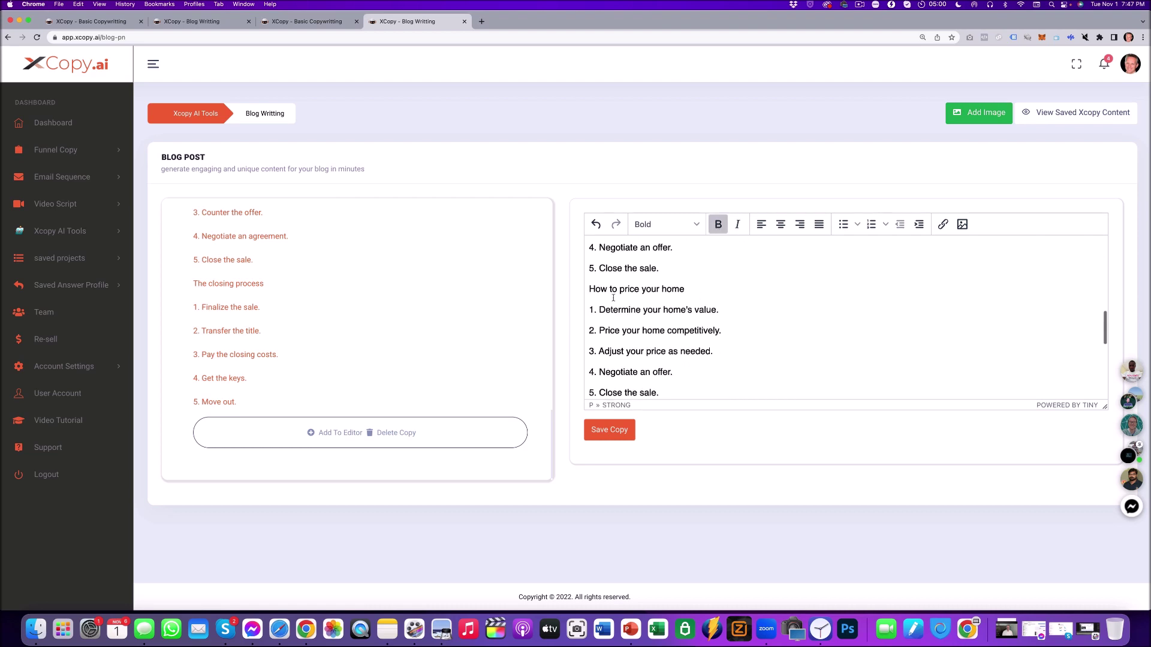
left_click(589, 289)
key("Return")
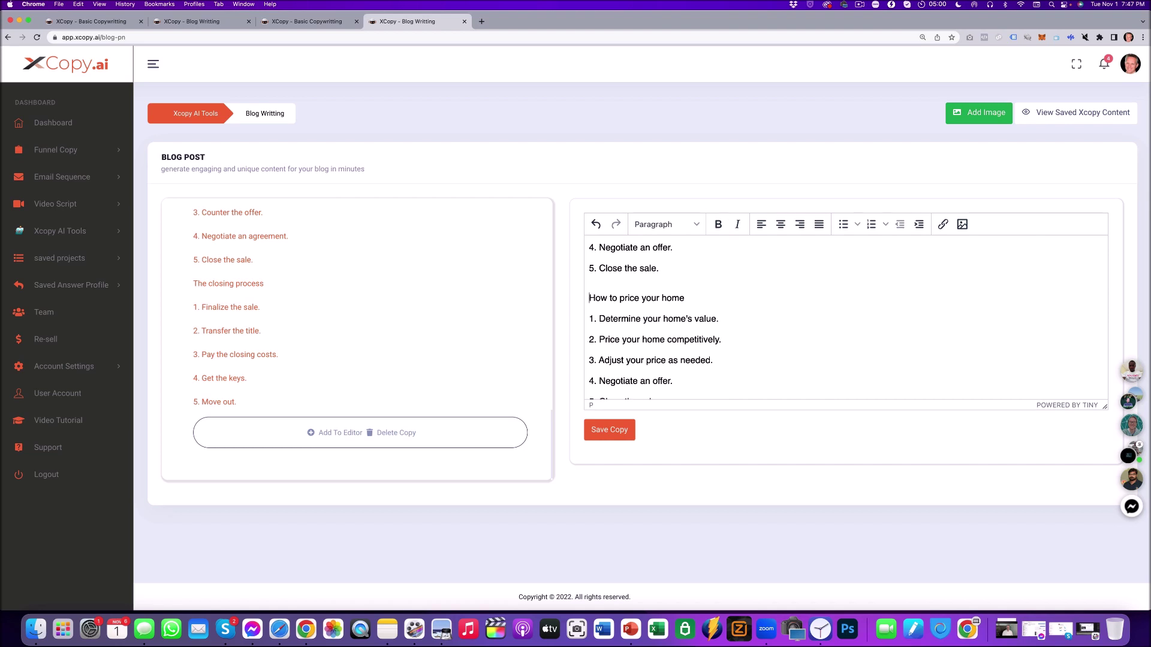
triple_click(626, 298)
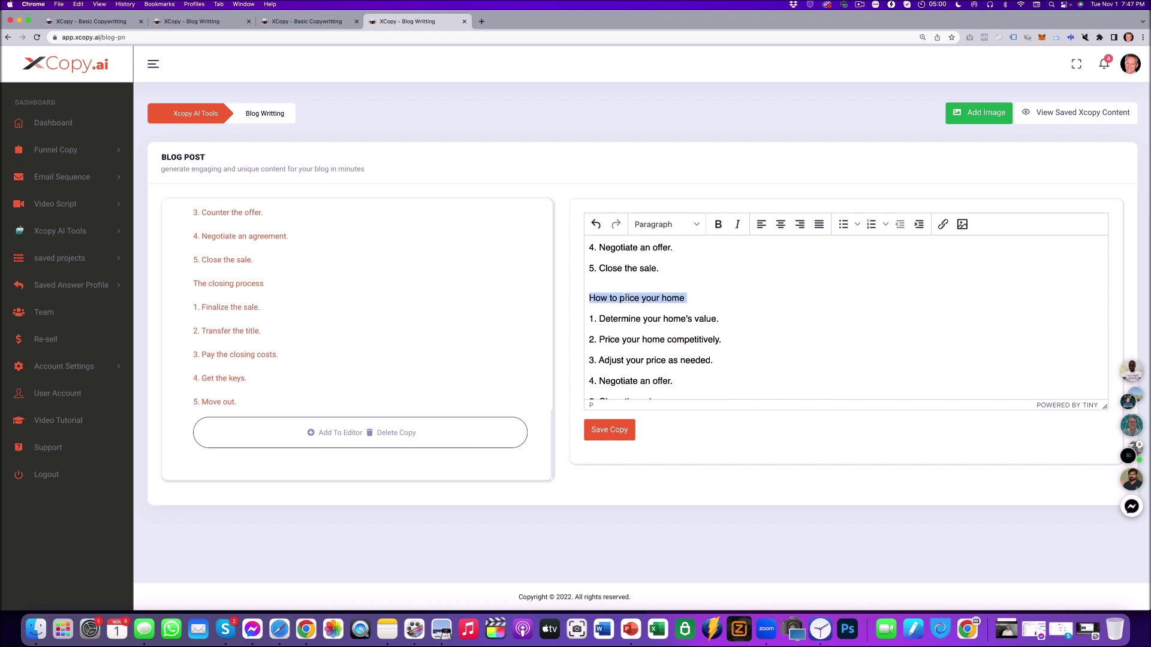
left_click(718, 224)
Insert a blank line above 'The offer process' heading and select that heading
scroll(647, 334, "down", 2)
scroll(647, 334, "down", 1)
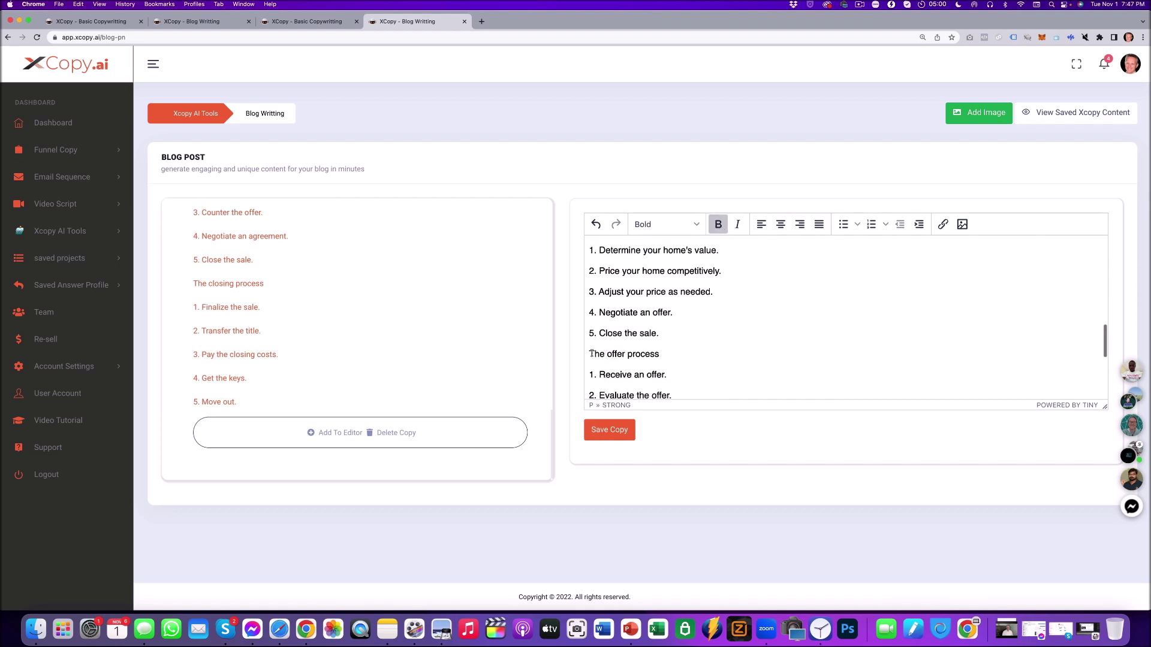
left_click(589, 354)
key("Return")
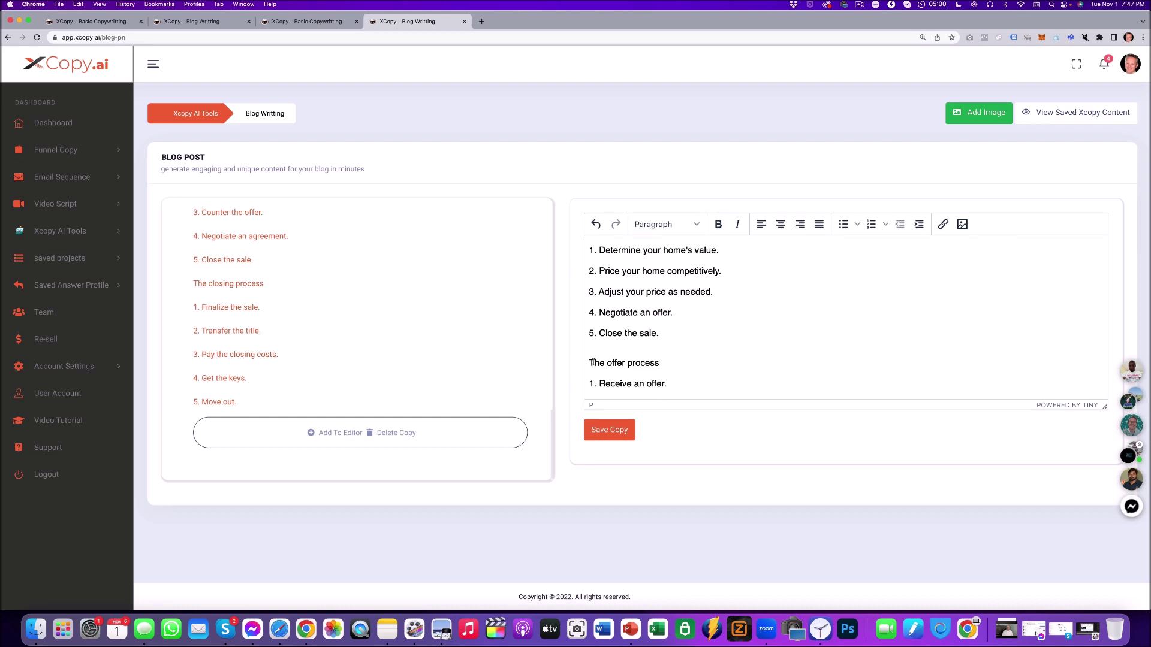
triple_click(611, 363)
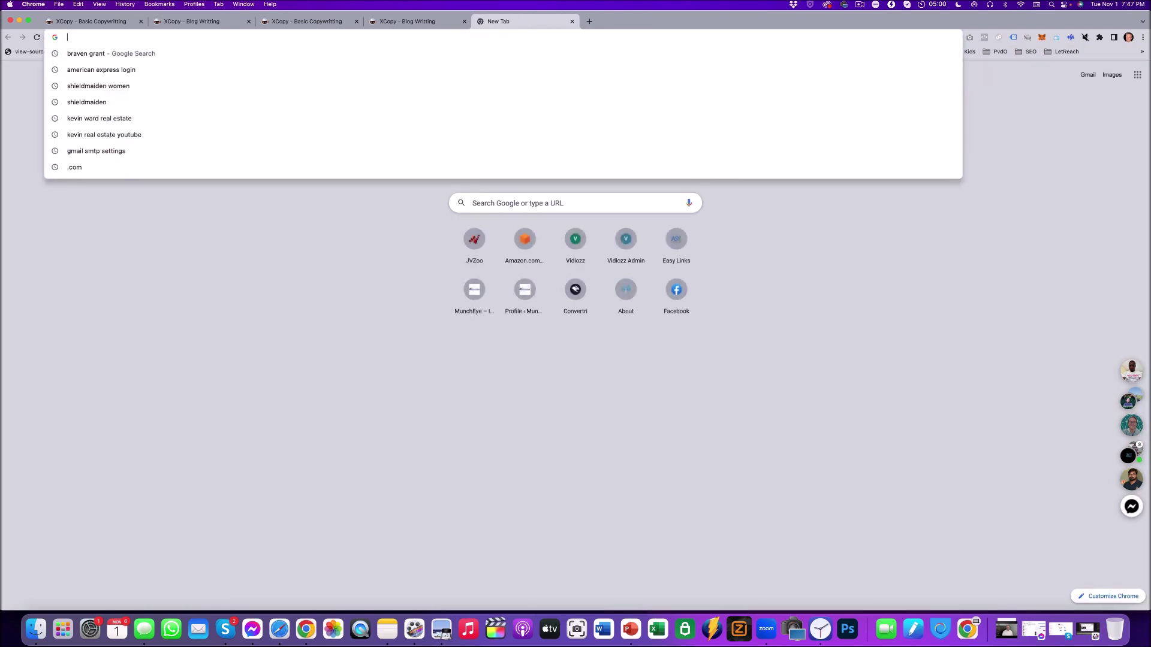
Browse the real estate agent website's Sellers page, then return to the XCopy Blog Writing tab
type("kimberlysellsut.com")
key("Return")
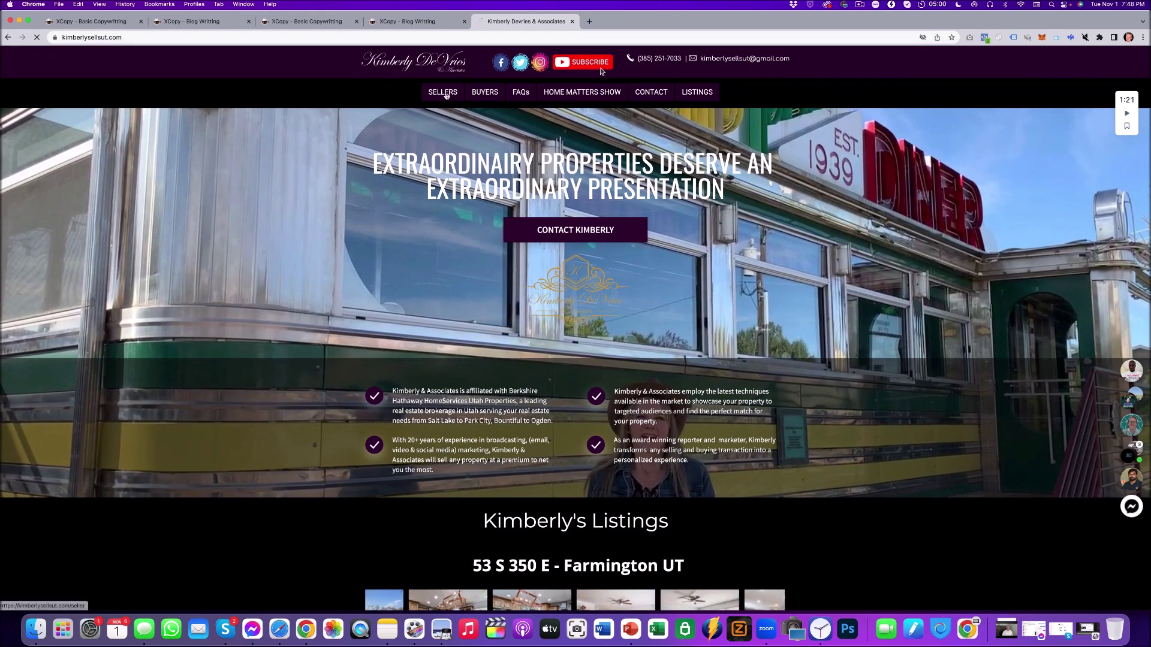
left_click(447, 94)
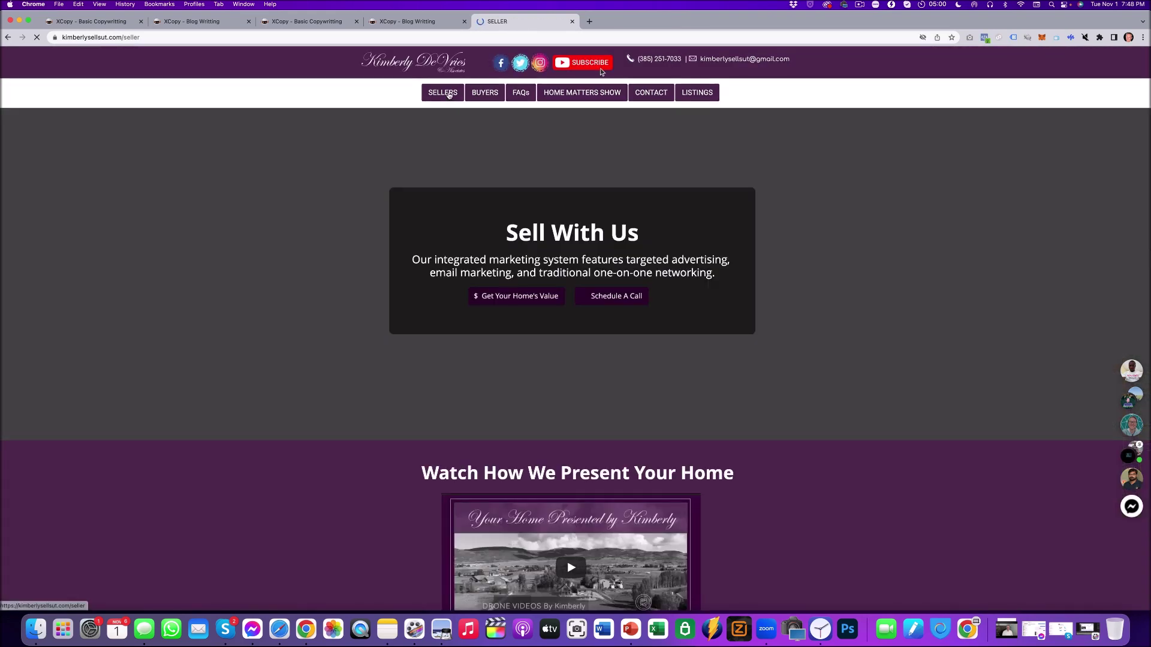
scroll(634, 370, "down", 10)
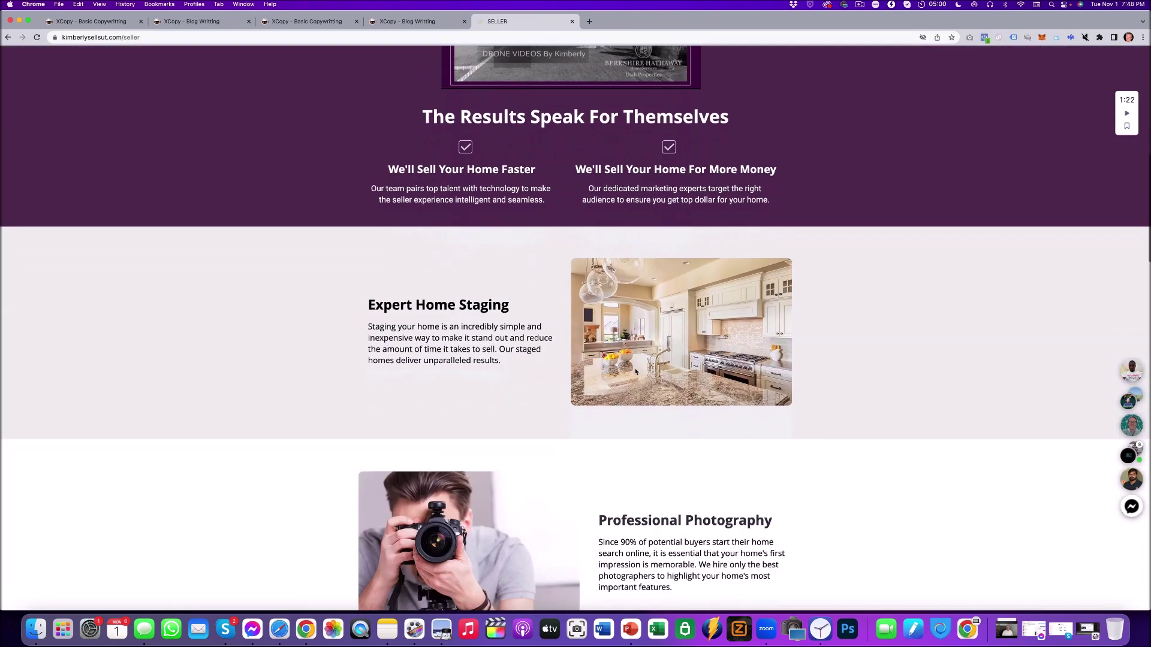
scroll(508, 318, "down", 4)
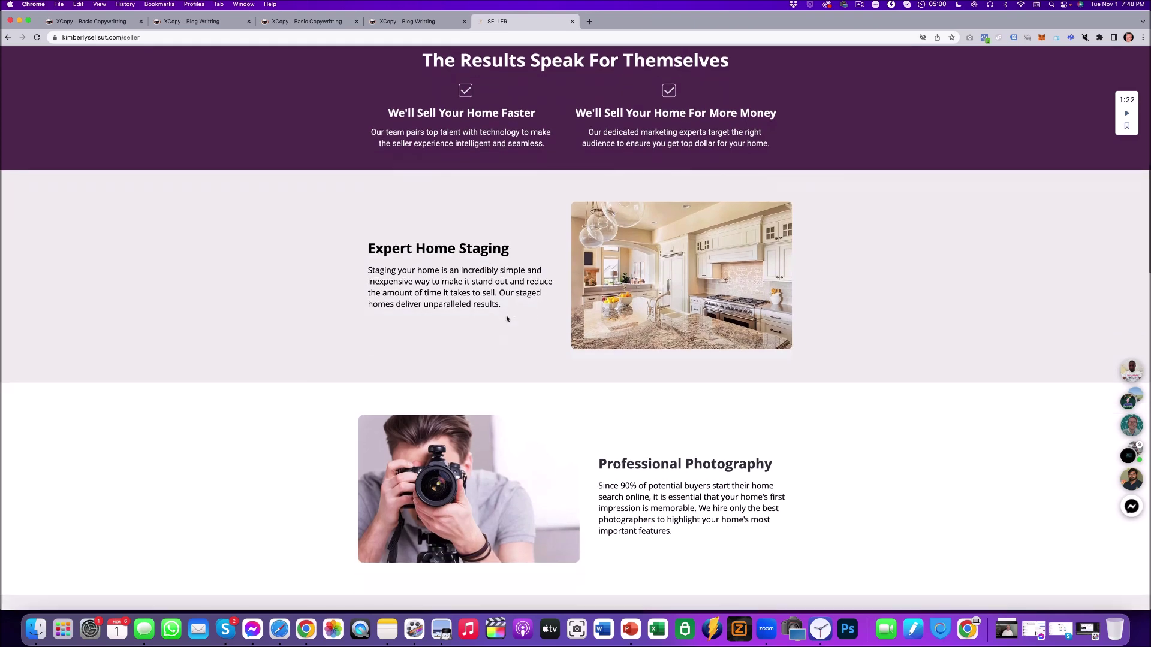
scroll(813, 283, "down", 5)
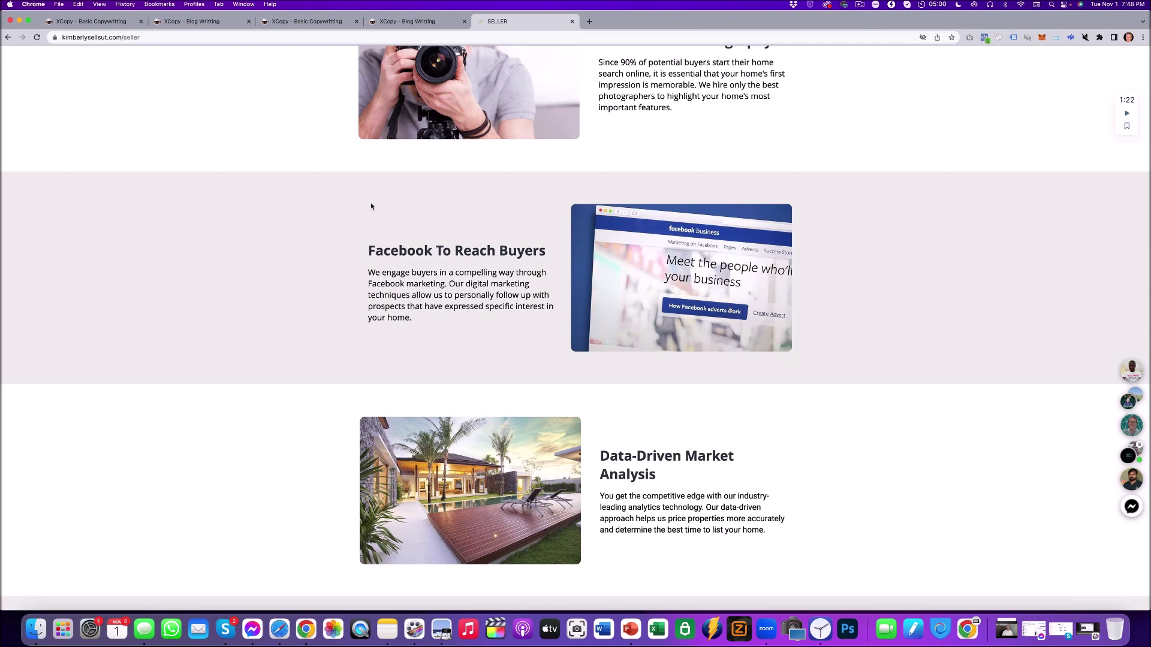
left_click(394, 23)
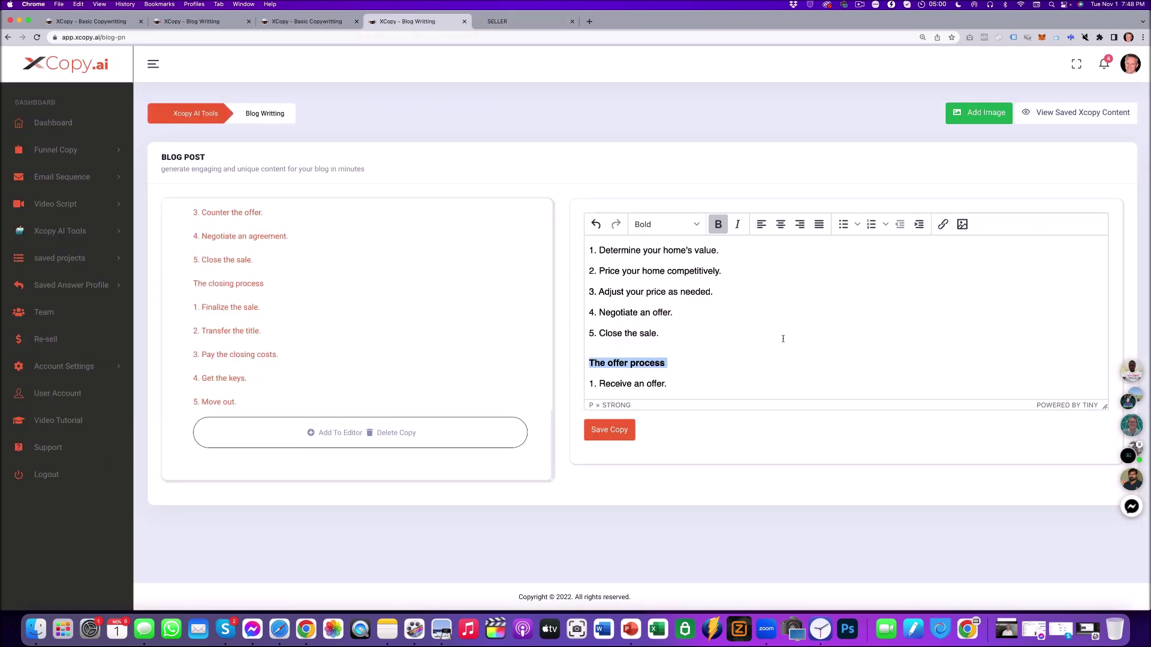
Scroll down through the blog editor
scroll(783, 338, "down", 6)
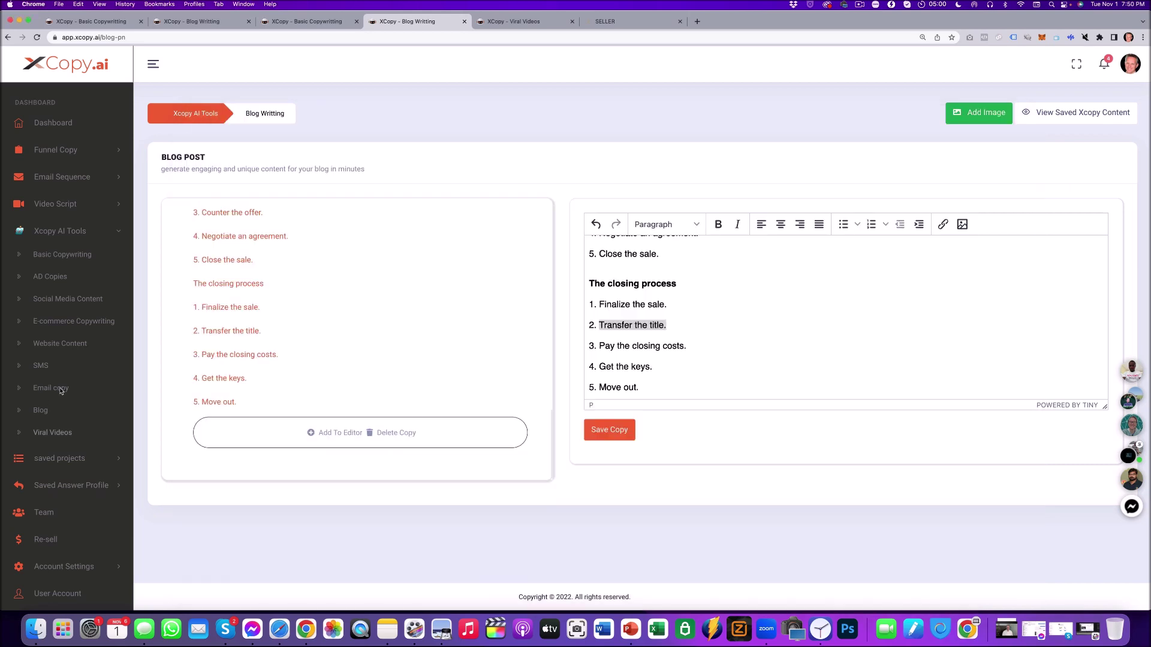
Generate a cold email for product 'Mortgage Broker' describing the benefits of a mortgage
left_click(59, 388)
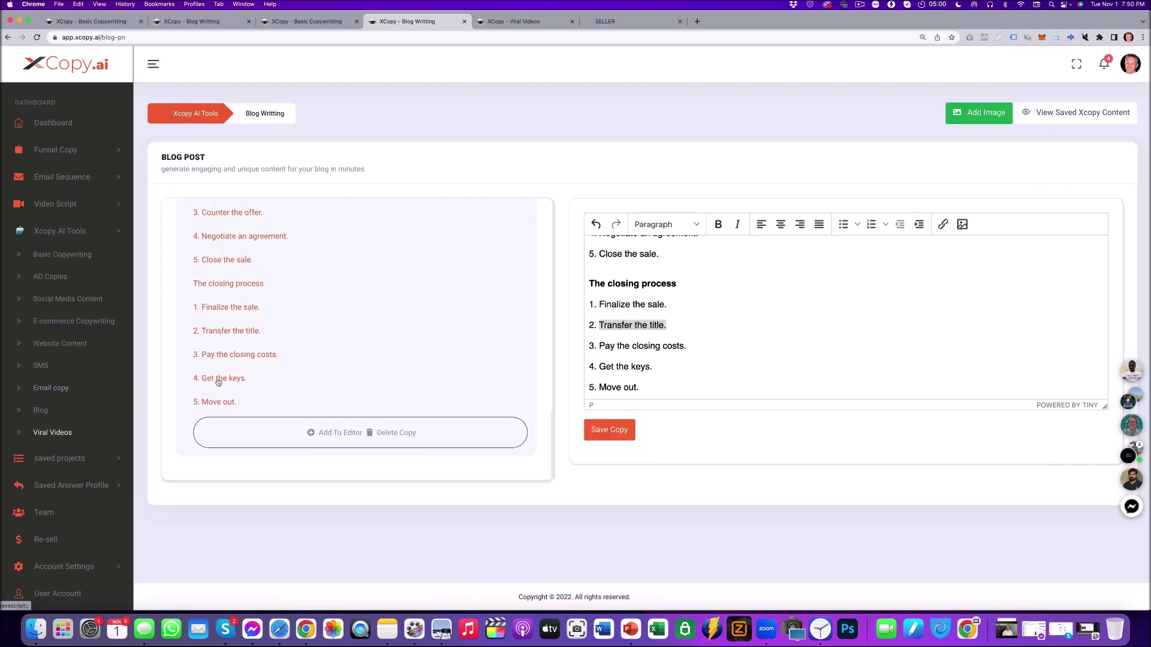
left_click(55, 389)
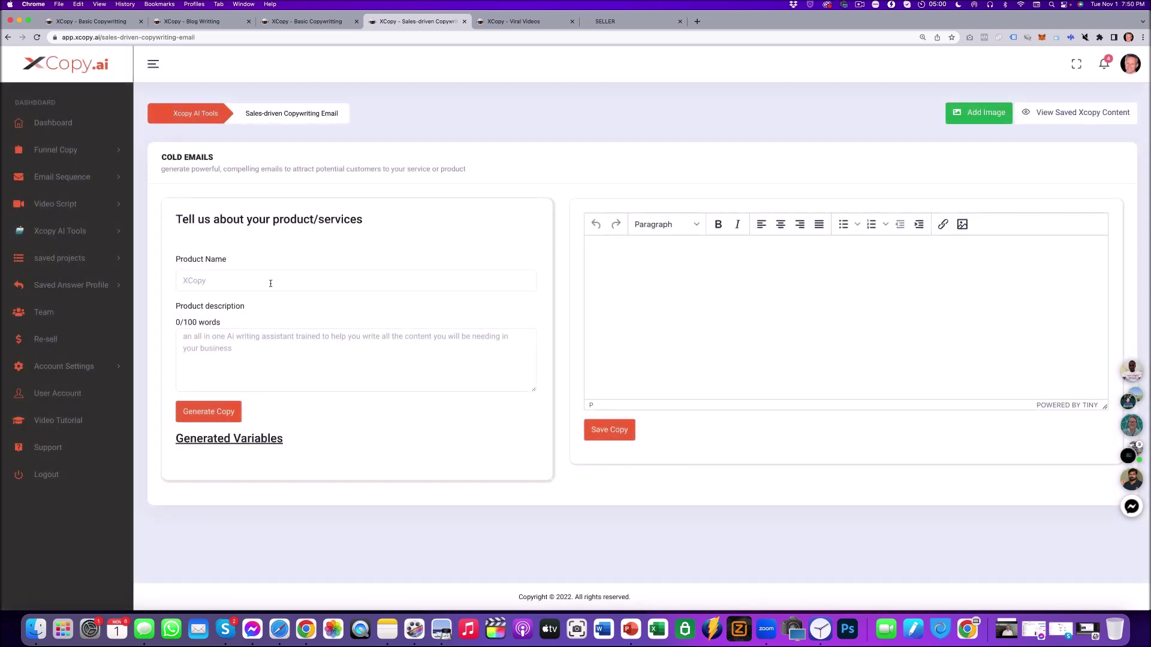
left_click(261, 285)
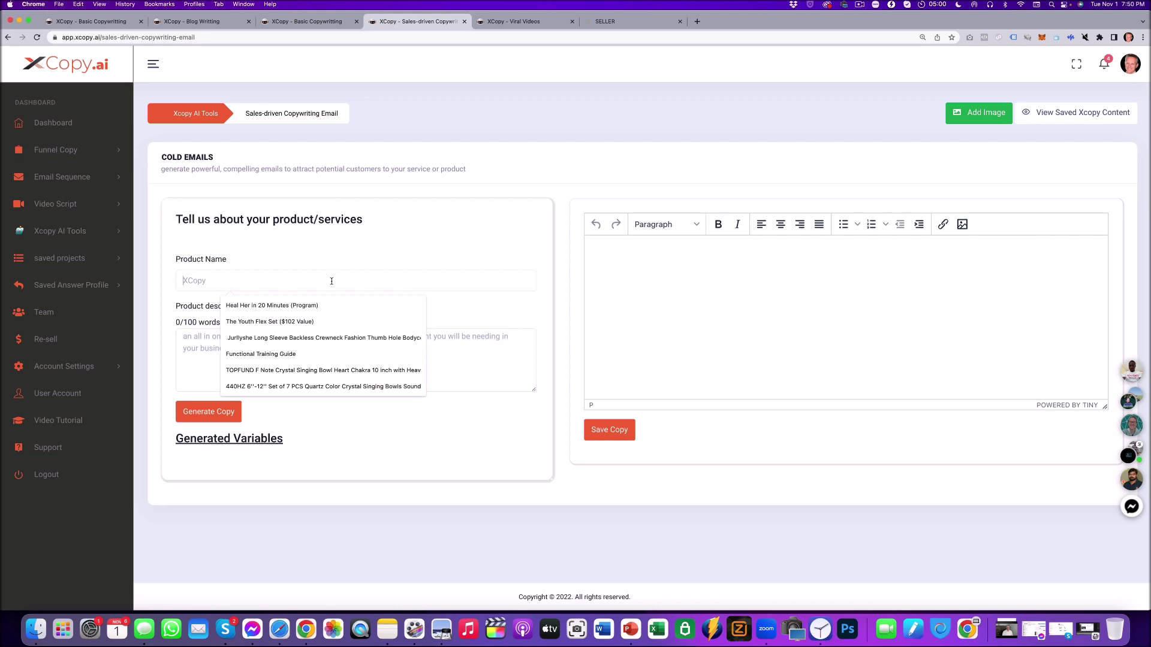
type("Mort")
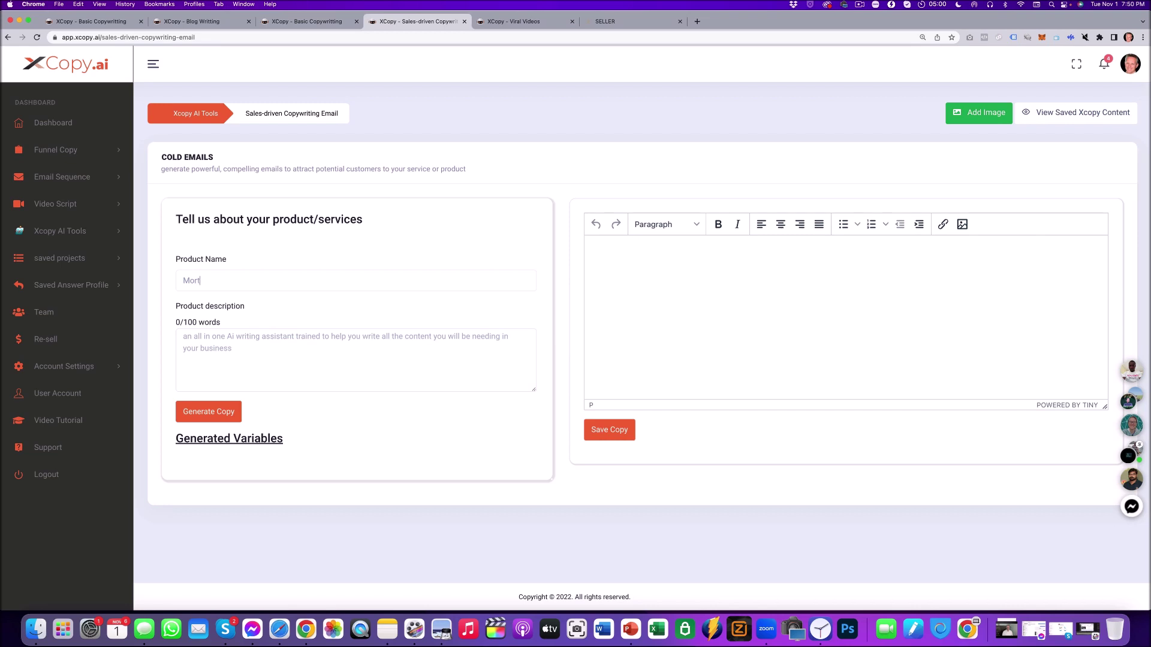
type("gage Broker")
left_click(233, 339)
type("Benefits")
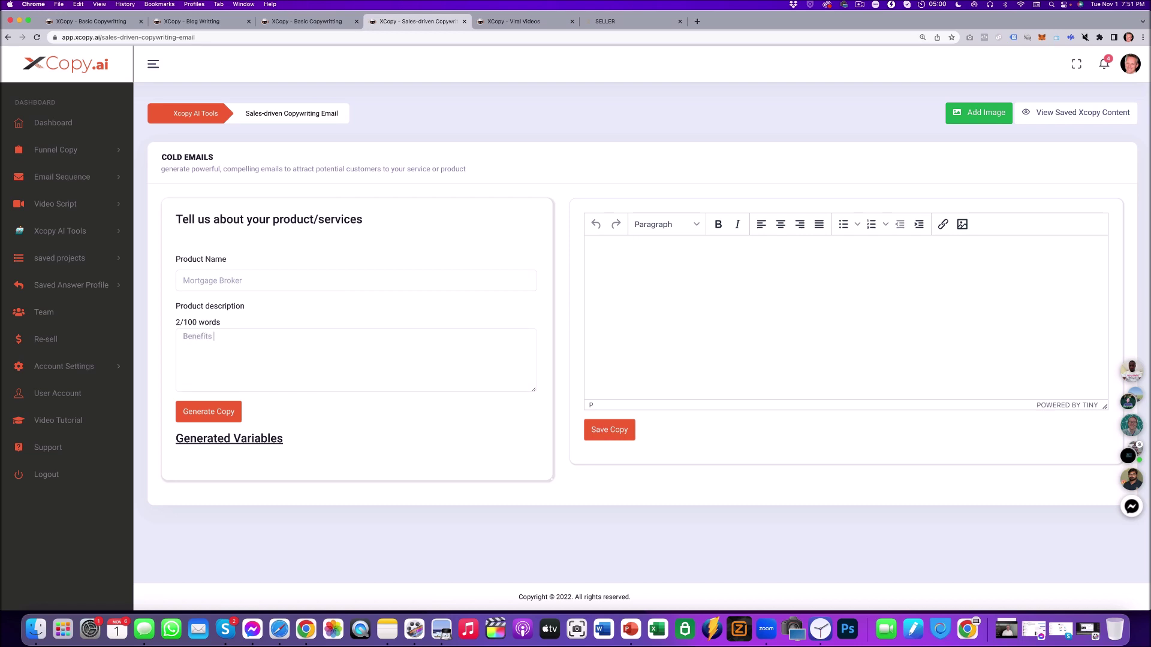
type("of a ")
type("mor")
type("tgat")
type("ge")
key("Tab")
key("Return")
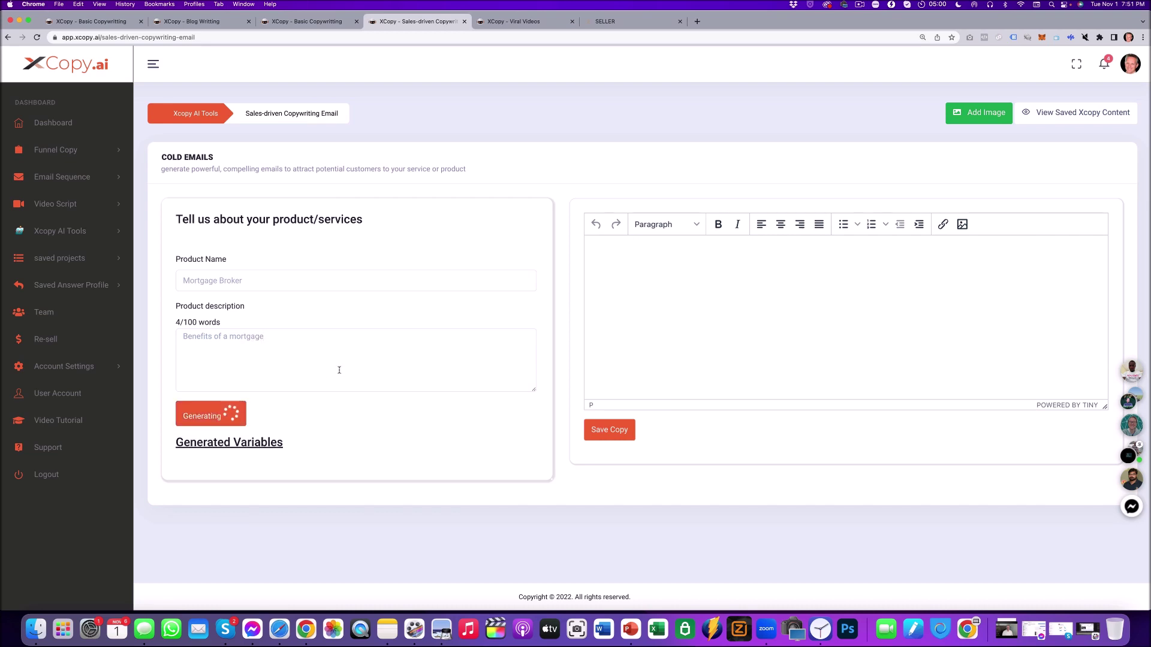
scroll(298, 420, "down", 5)
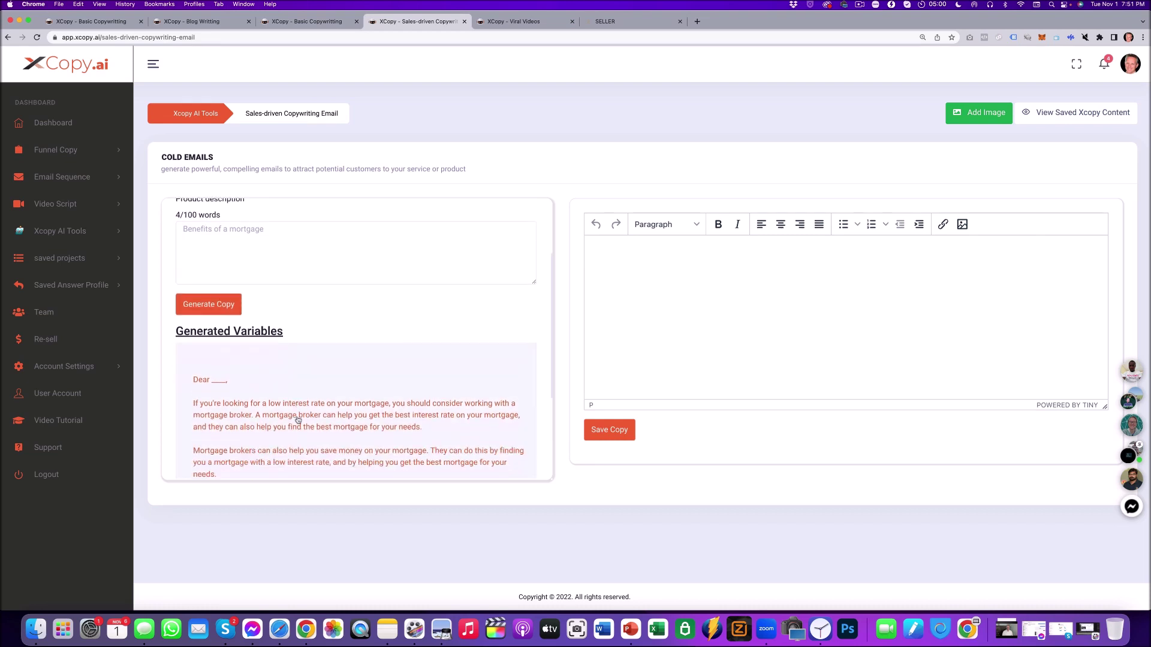
scroll(298, 419, "down", 1)
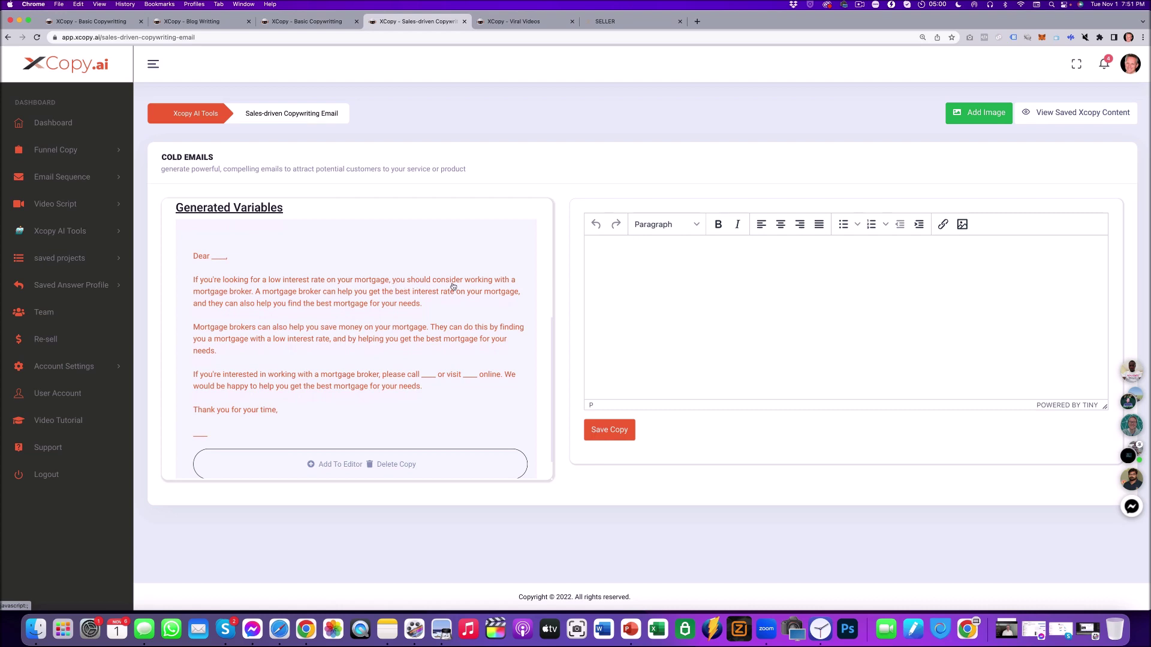
Add the generated mortgage broker email to the editor and scroll through it to check the text
left_click(347, 466)
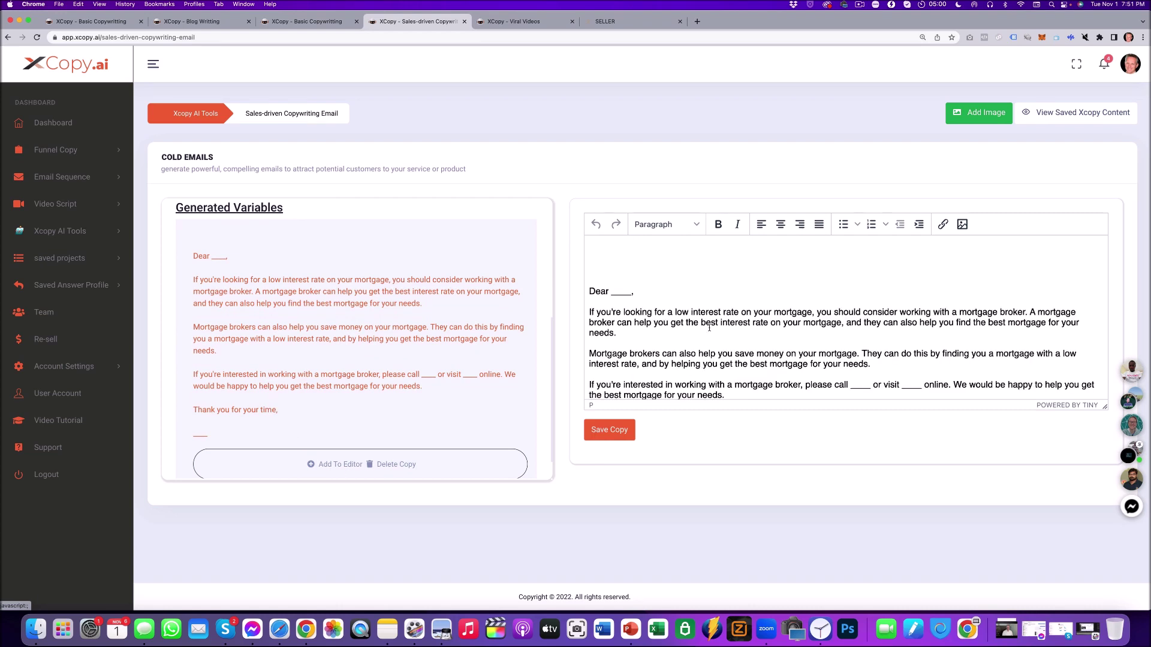
scroll(712, 317, "down", 2)
scroll(712, 317, "up", 2)
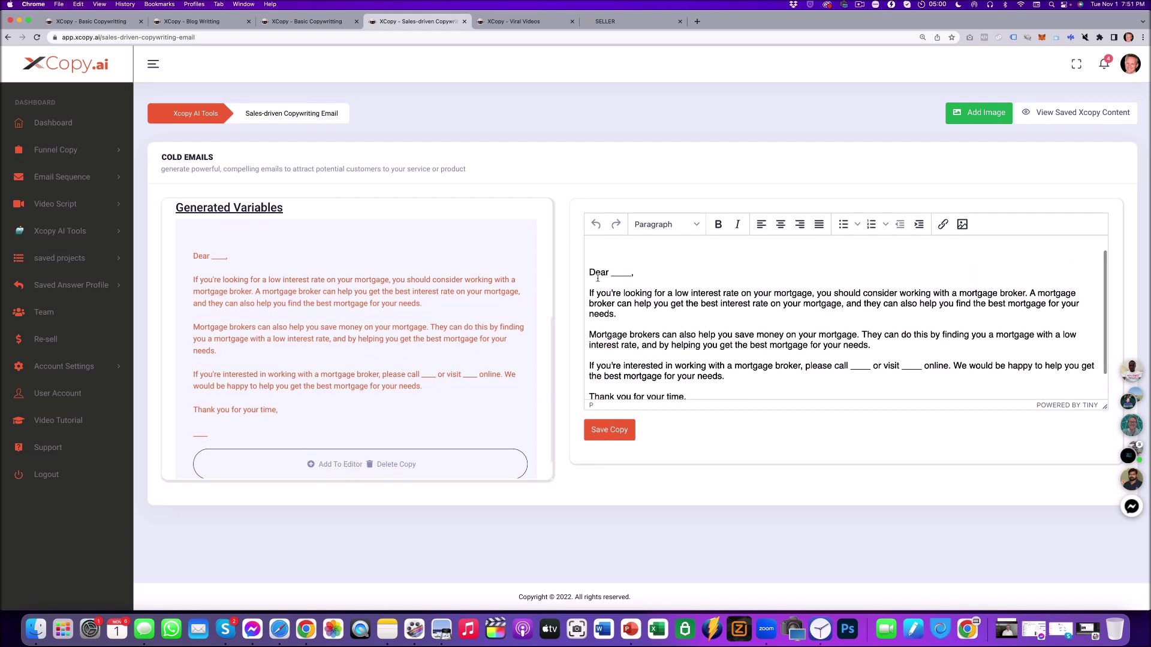
scroll(689, 288, "down", 2)
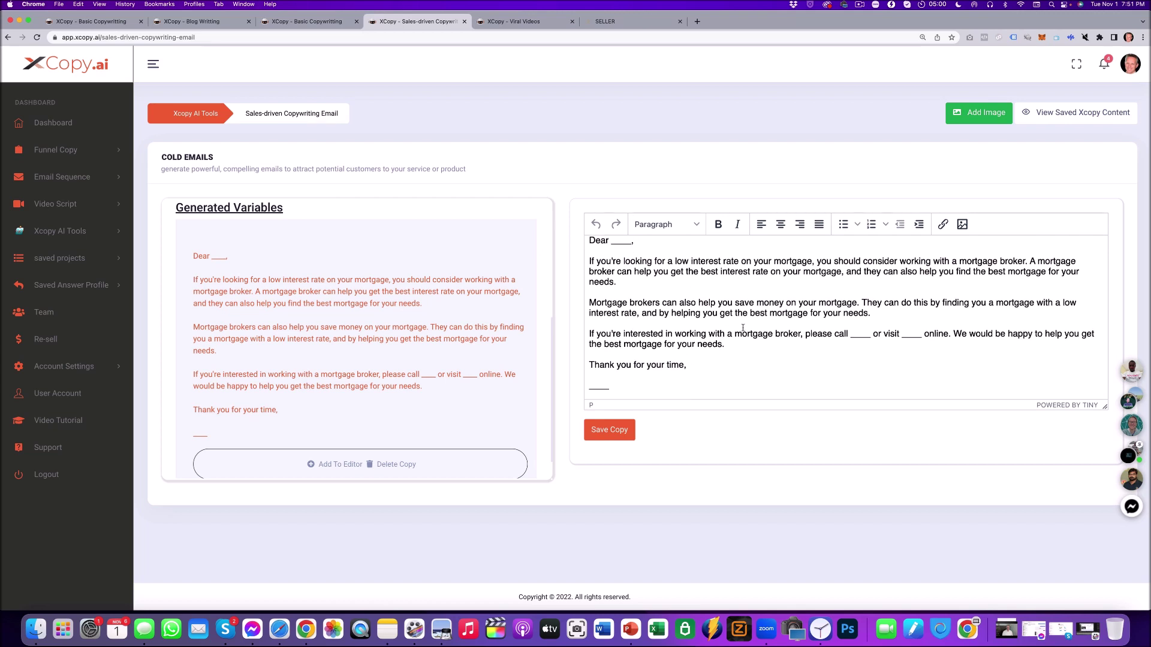
scroll(743, 328, "up", 2)
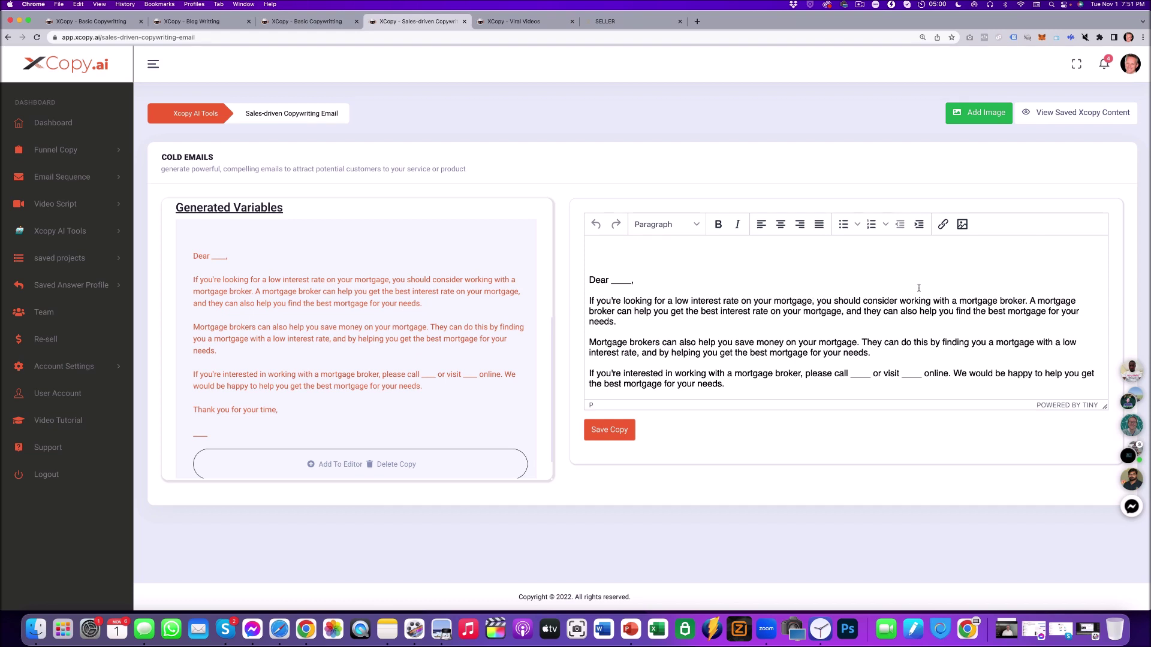
scroll(922, 289, "down", 2)
scroll(922, 289, "up", 1)
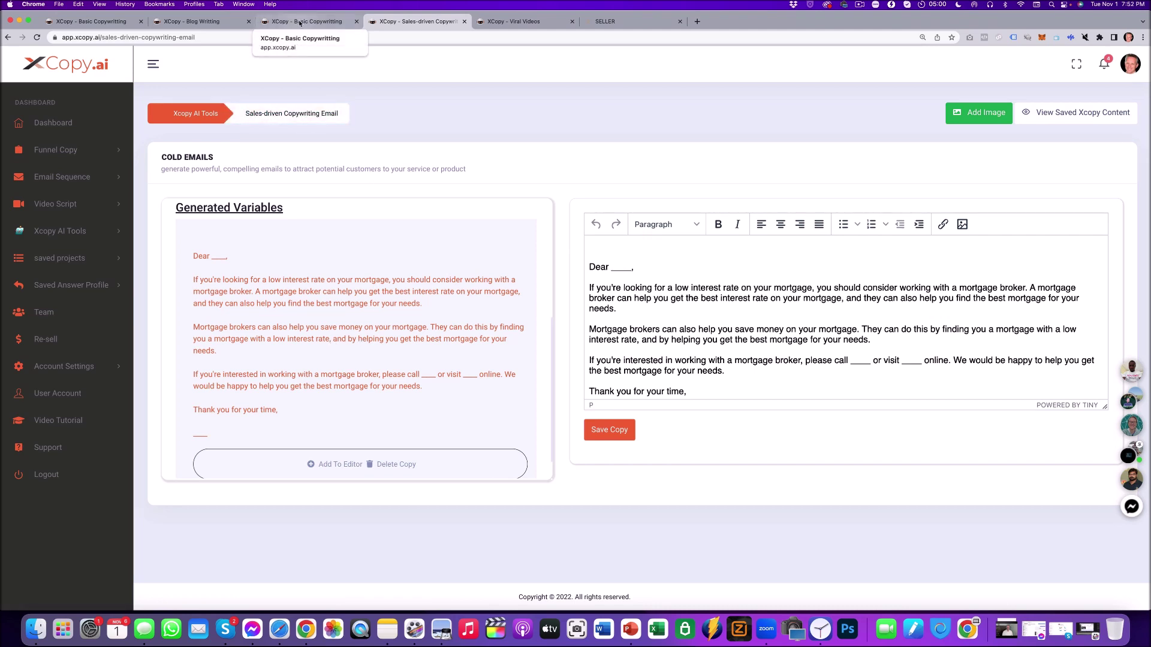
Bring up the KlickXCopy USPs.png image in Preview, then return to the XCopy page
key("super+Tab")
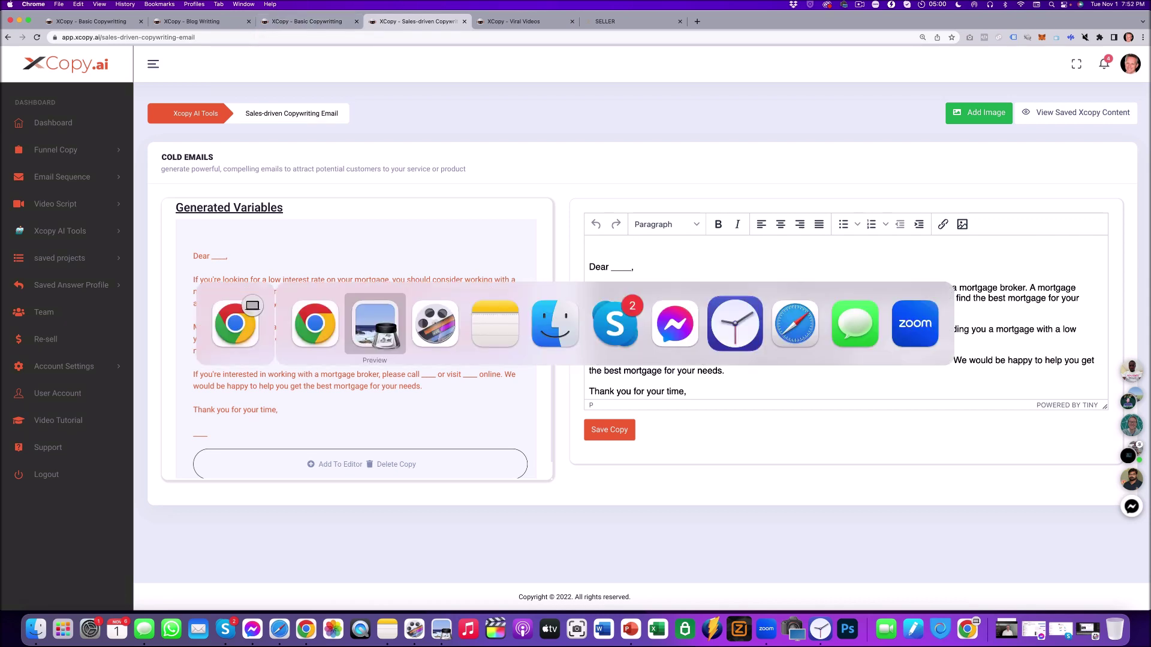
key("super+Tab")
left_click(383, 324)
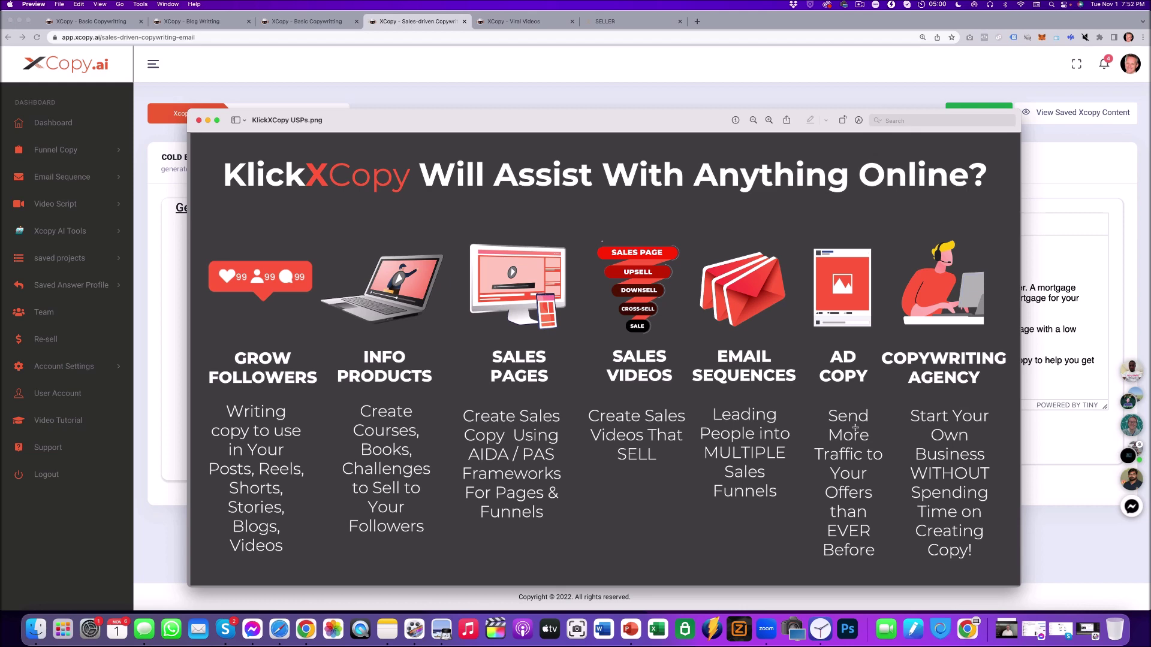
left_click(90, 234)
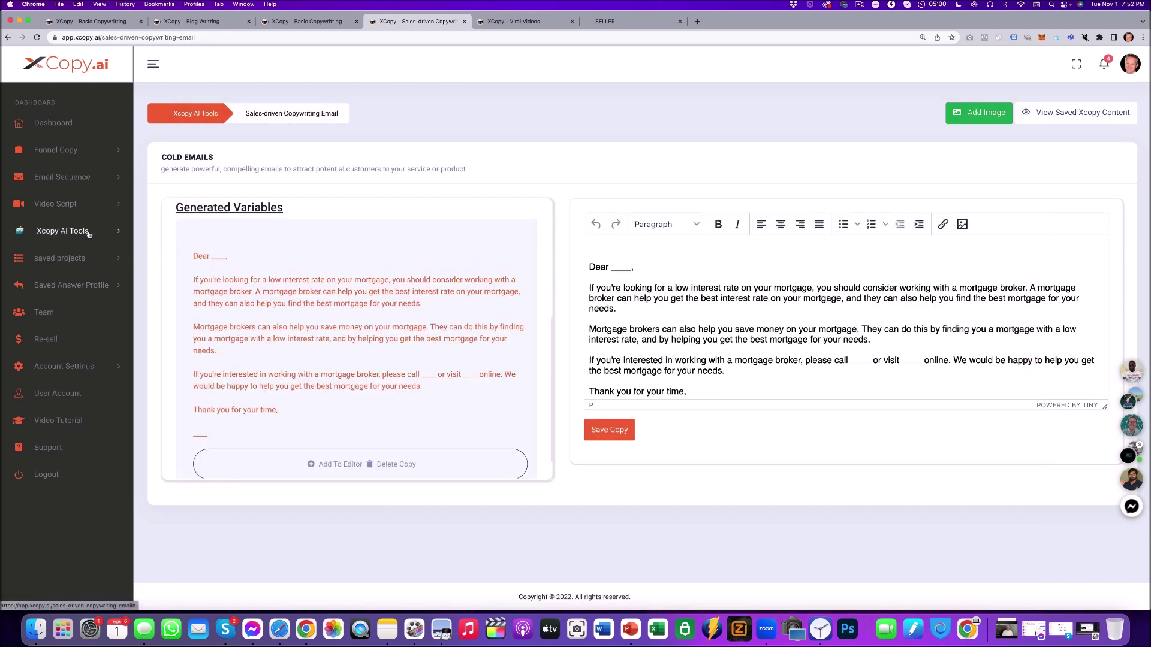
Generate a Facebook ad for a beautiful lot plus villa and add it to the editor
left_click(90, 234)
left_click(53, 276)
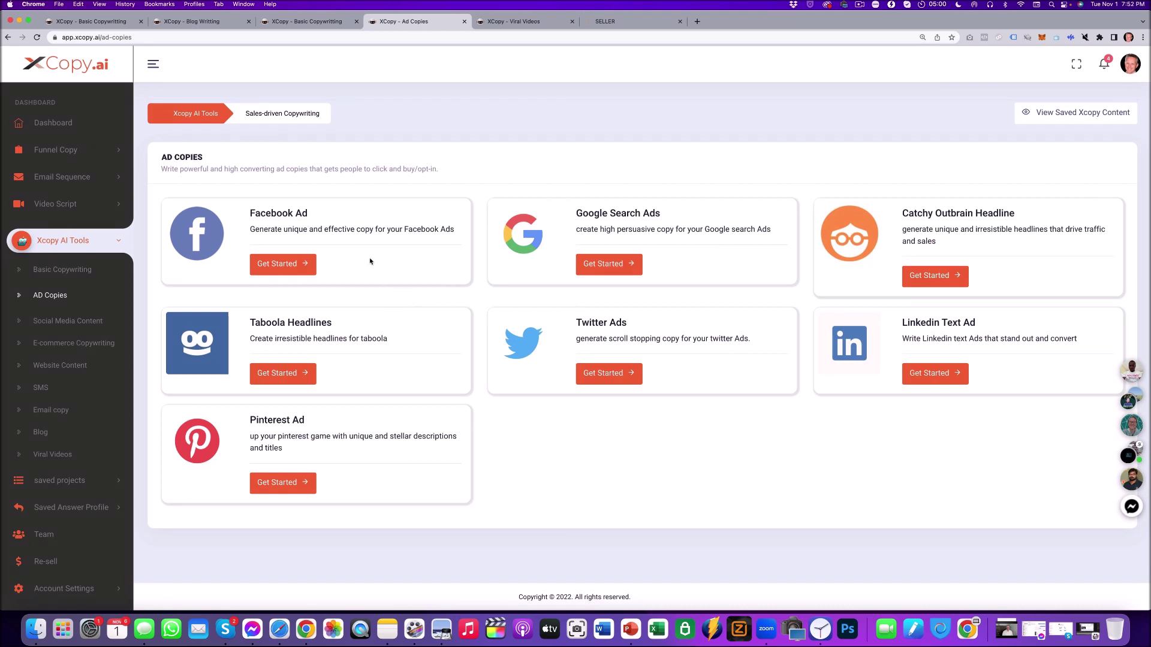
left_click(299, 263)
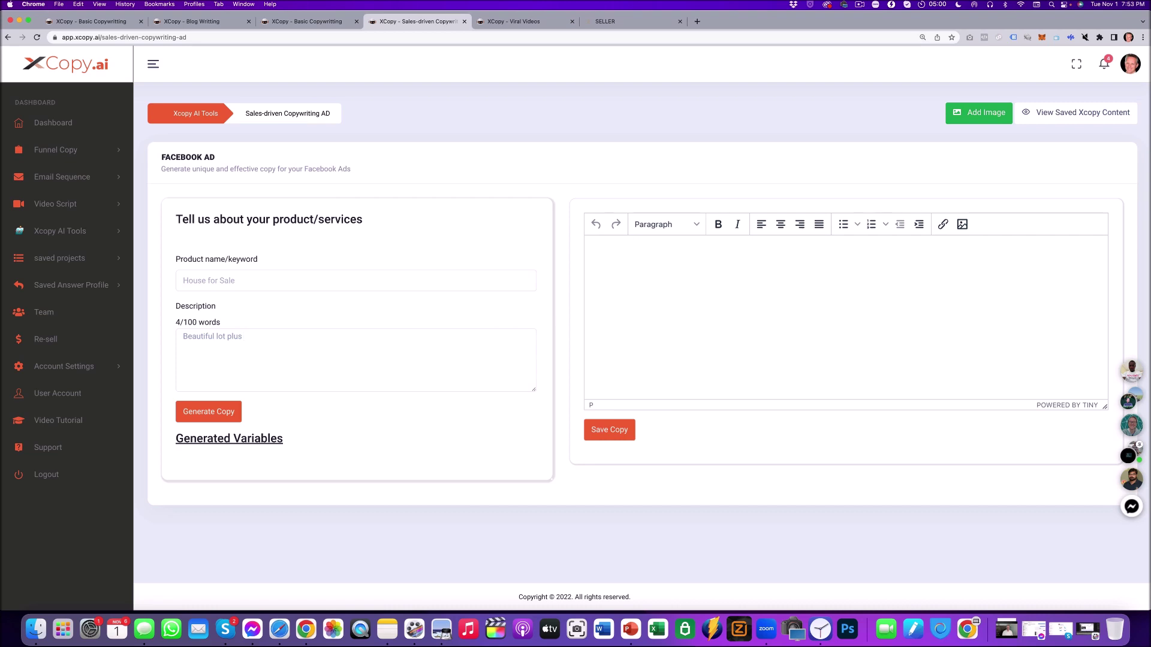
type("villa")
left_click(226, 410)
scroll(413, 344, "down", 3)
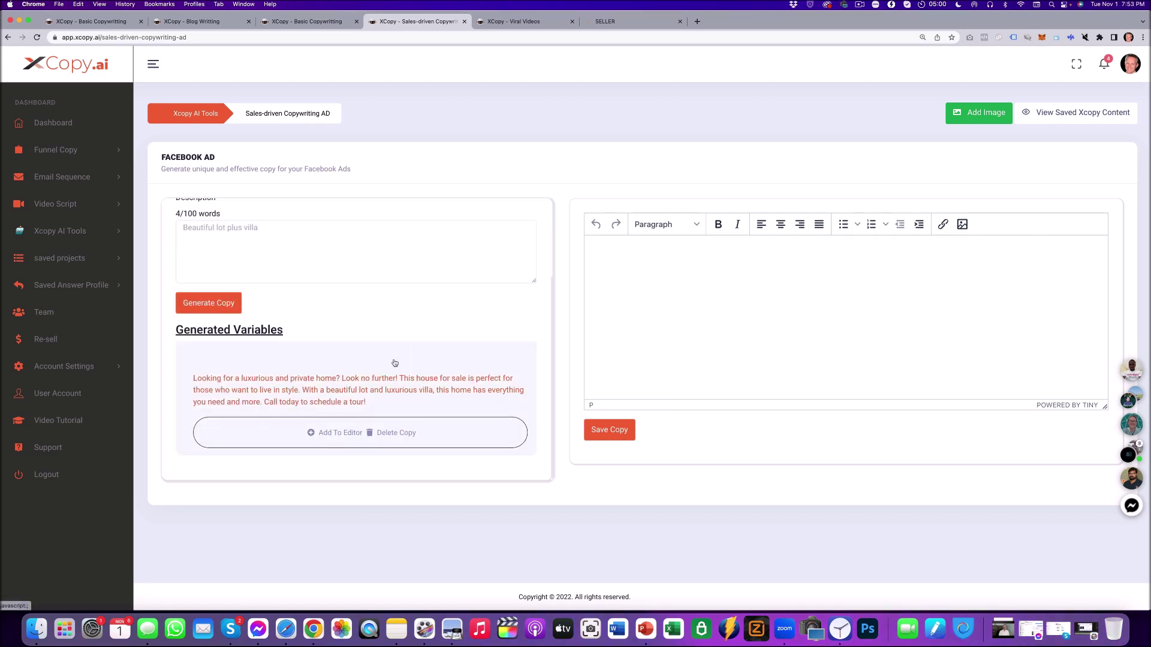
left_click(335, 433)
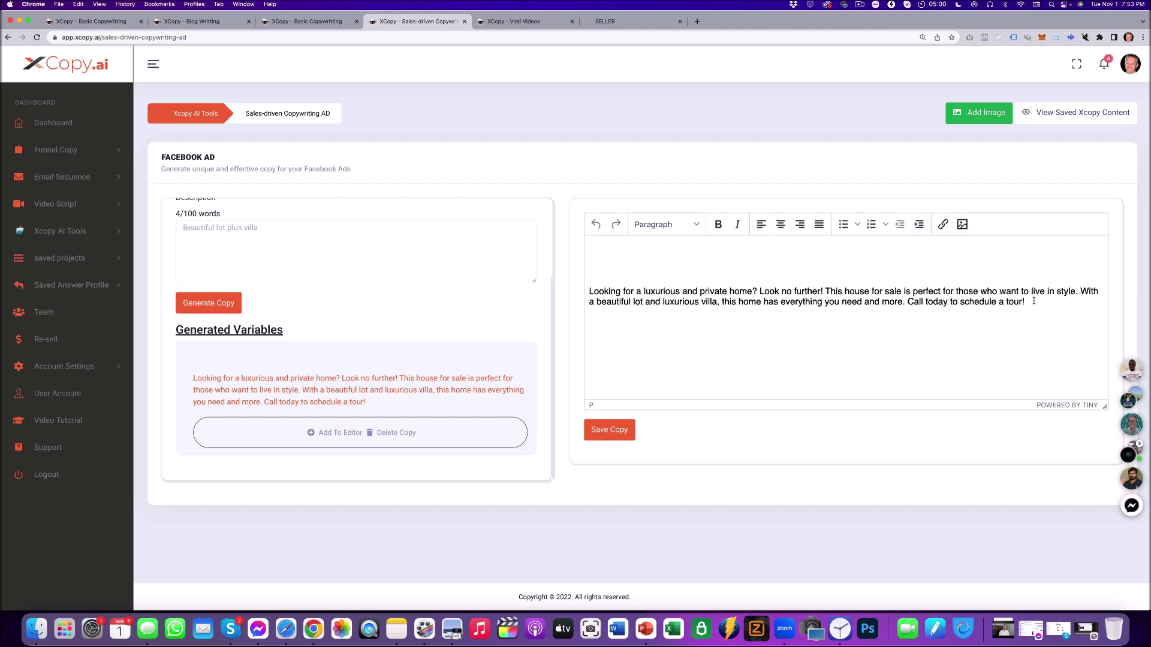
Select and review the ad paragraph in the editor, then open the image search
left_click_drag(1034, 301, 581, 292)
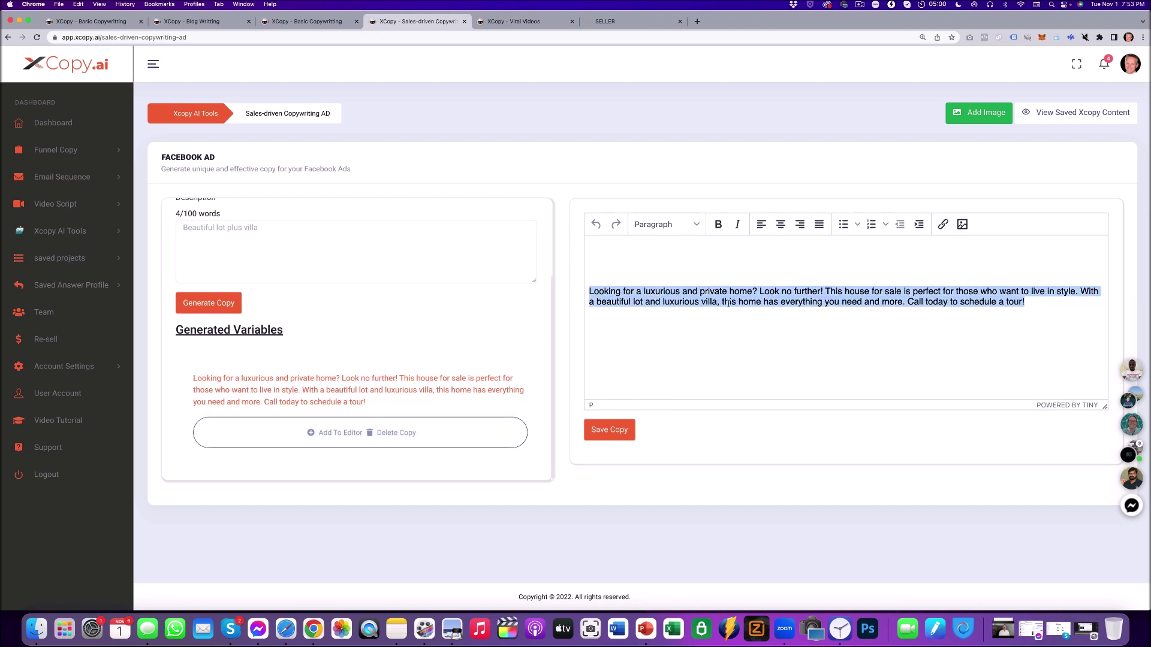
left_click(925, 301)
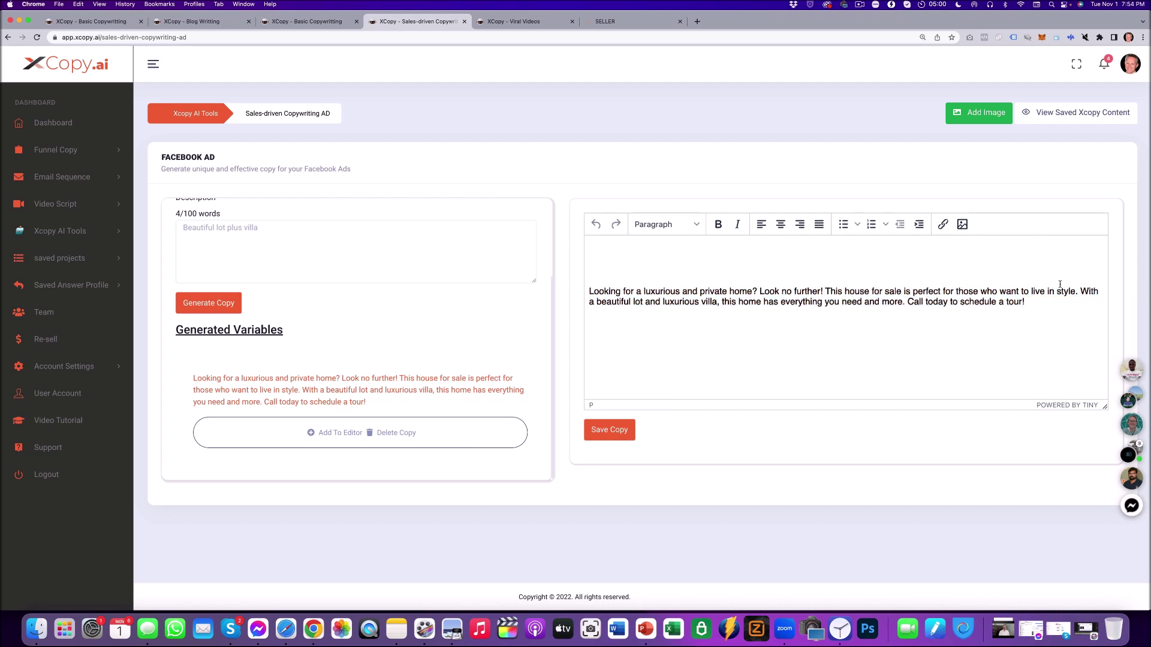
left_click(979, 114)
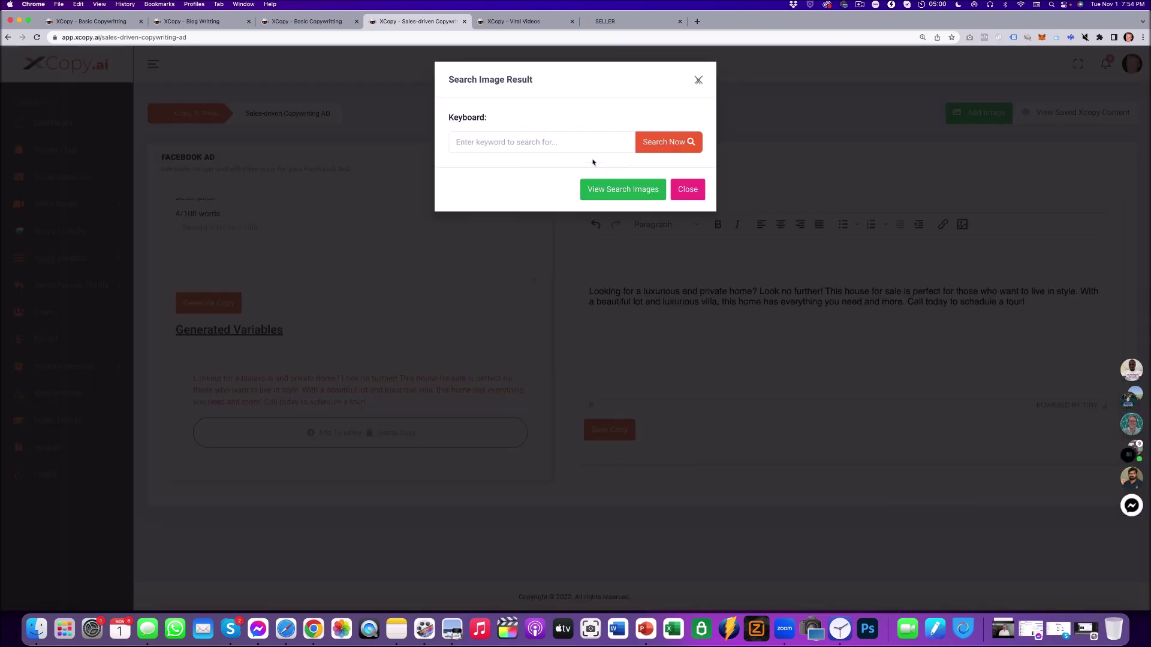
Search 'villa' photos and insert the first villa image into the ad at width 500
left_click(577, 144)
type("villa")
left_click(667, 144)
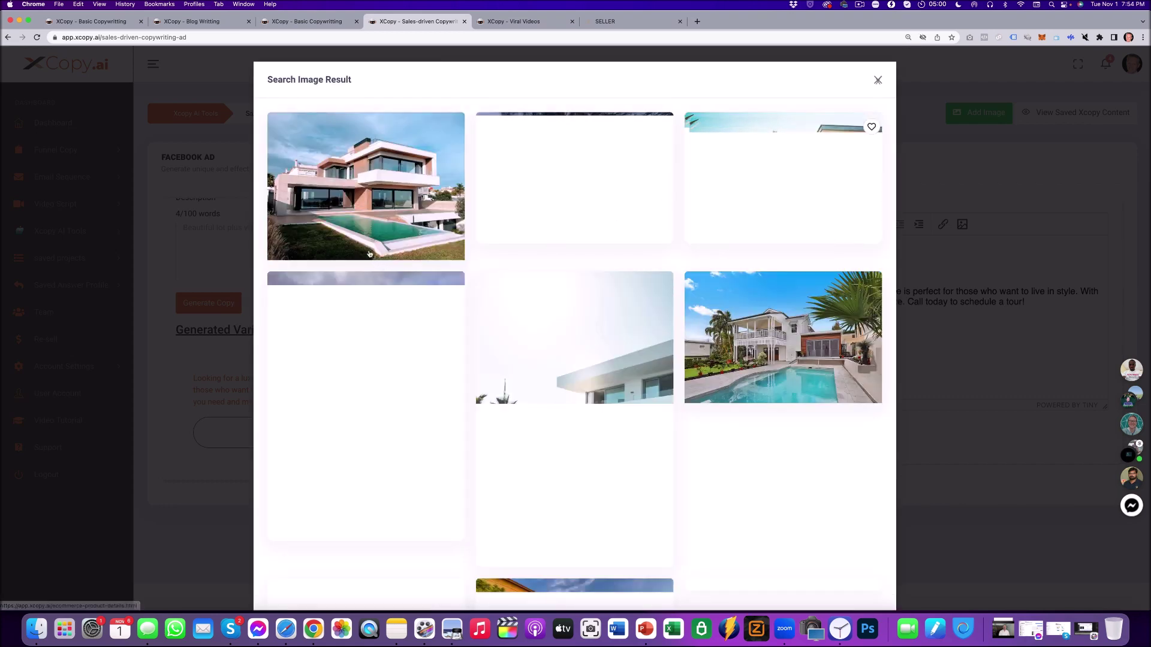
mouse_move(381, 225)
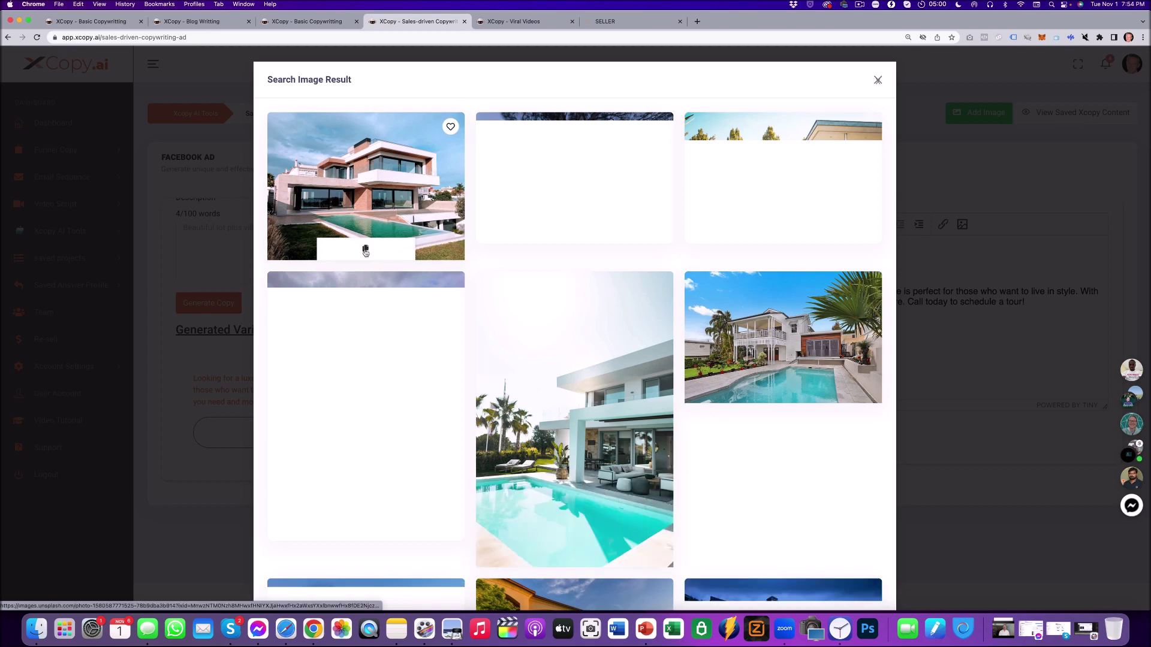
left_click(364, 250)
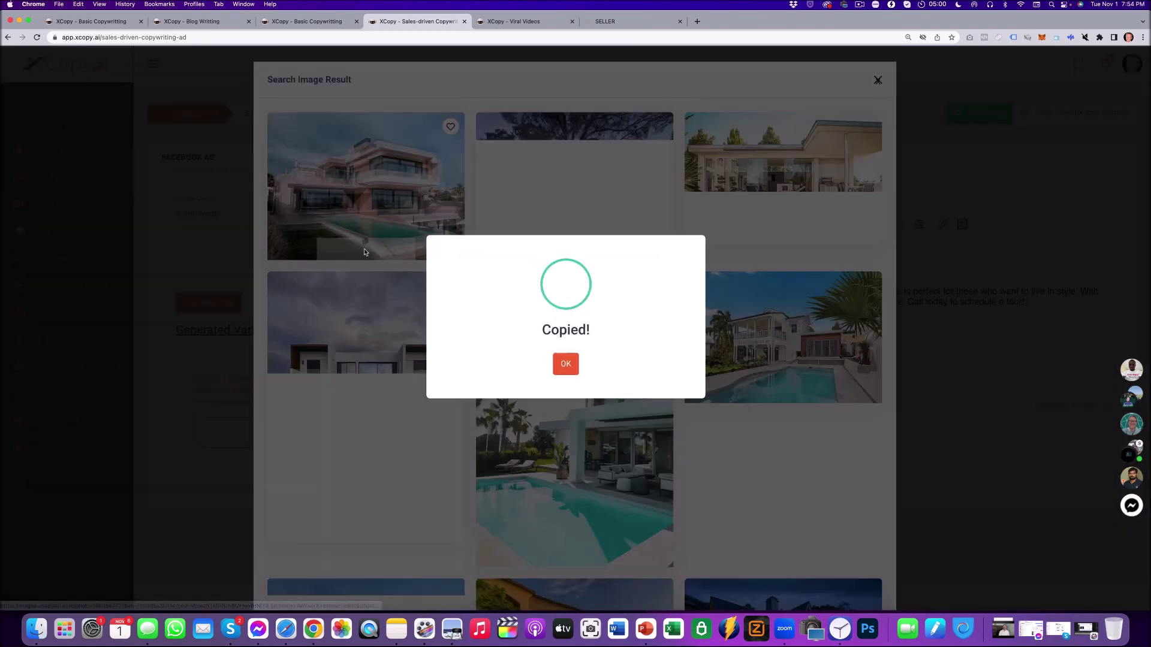
left_click(573, 370)
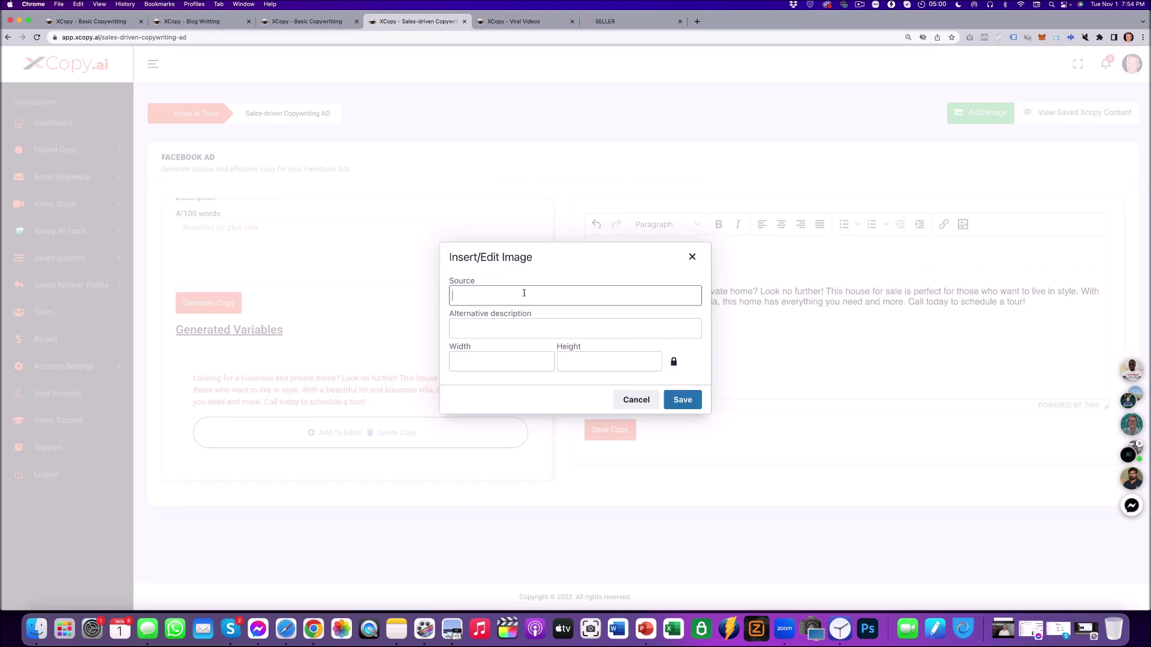
key("super+v")
left_click(487, 361)
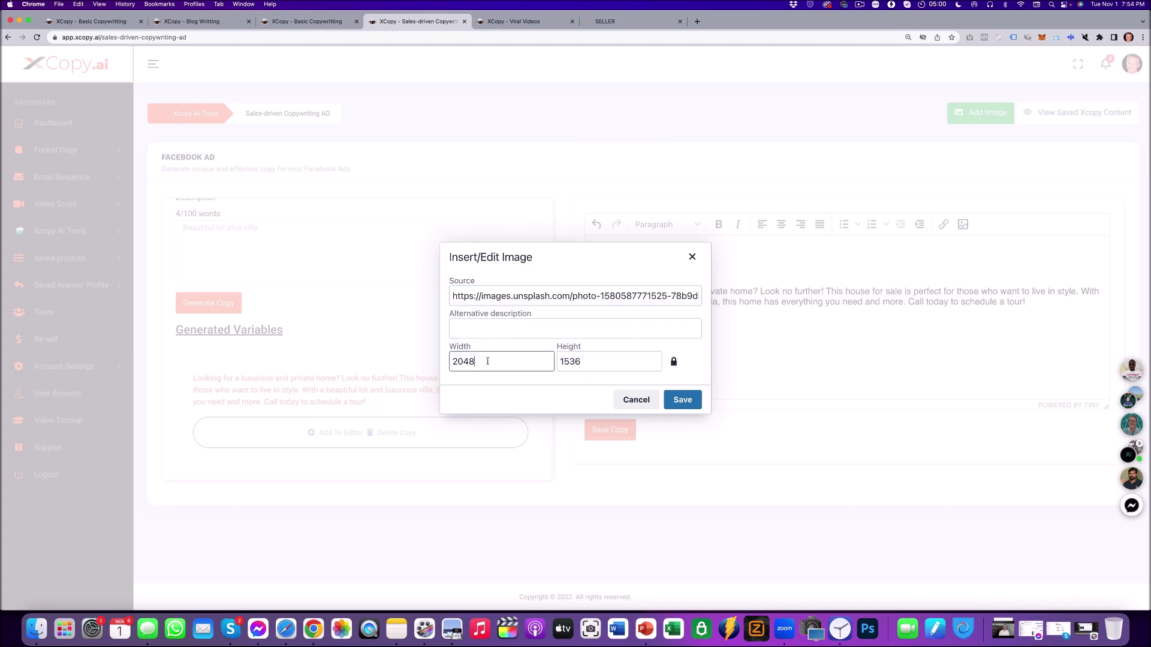
left_click_drag(487, 362, 426, 357)
type("5")
type("00")
left_click(682, 400)
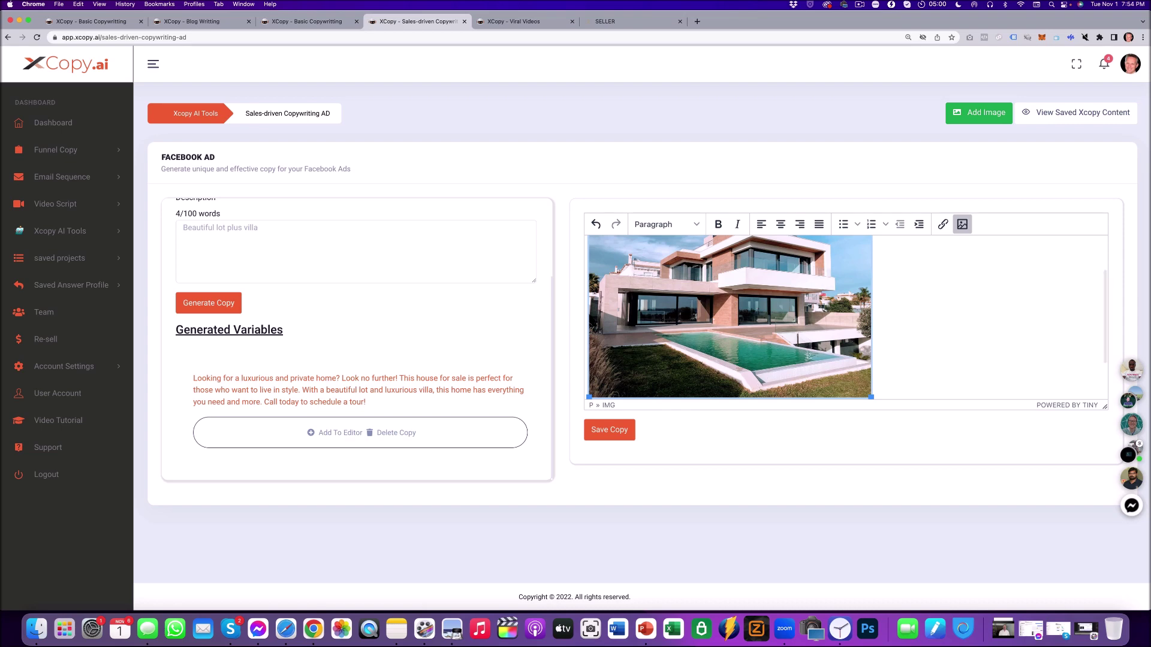
Save the Facebook ad copy under the name 'sales ad'
scroll(808, 355, "down", 3)
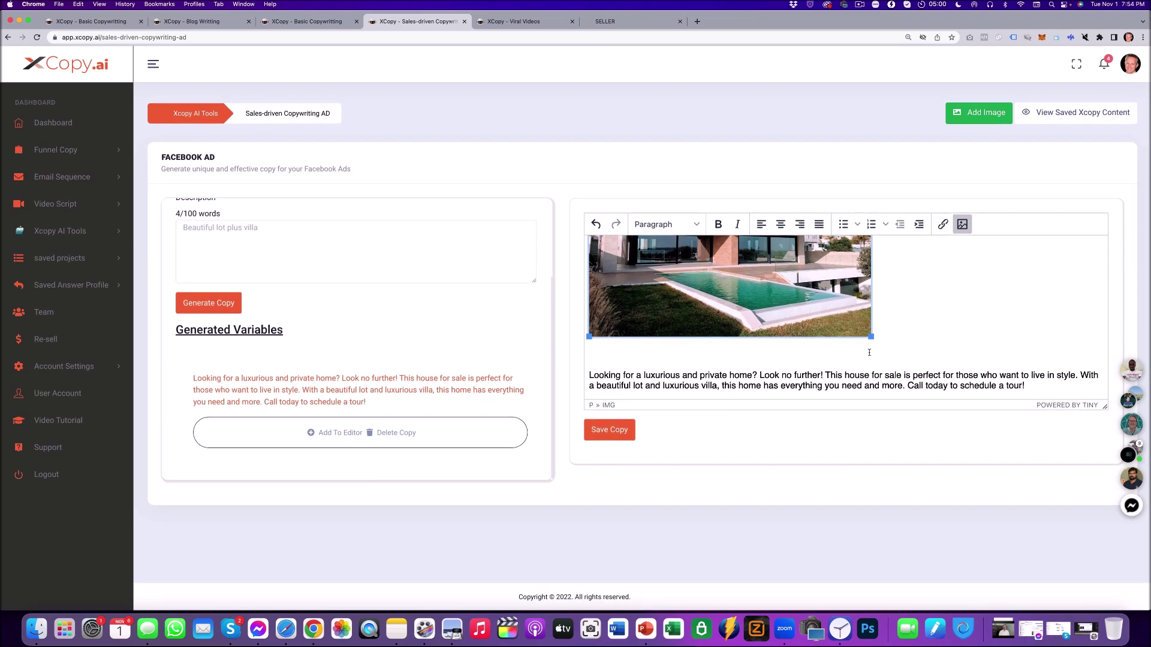
scroll(870, 353, "up", 2)
left_click(631, 432)
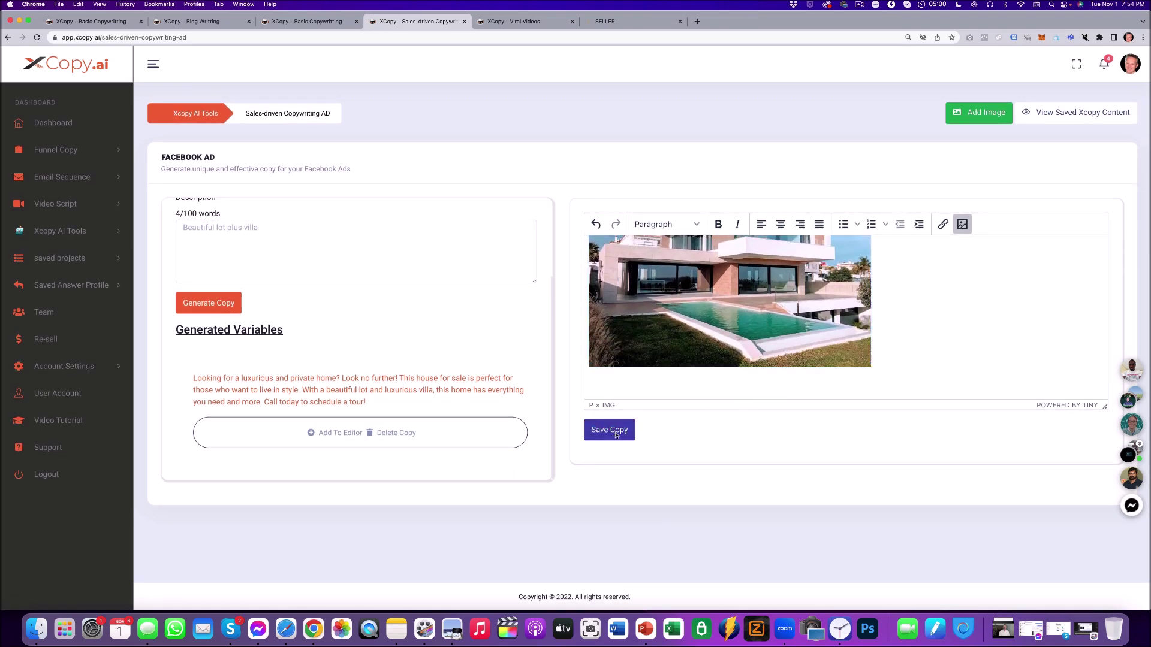
left_click(585, 322)
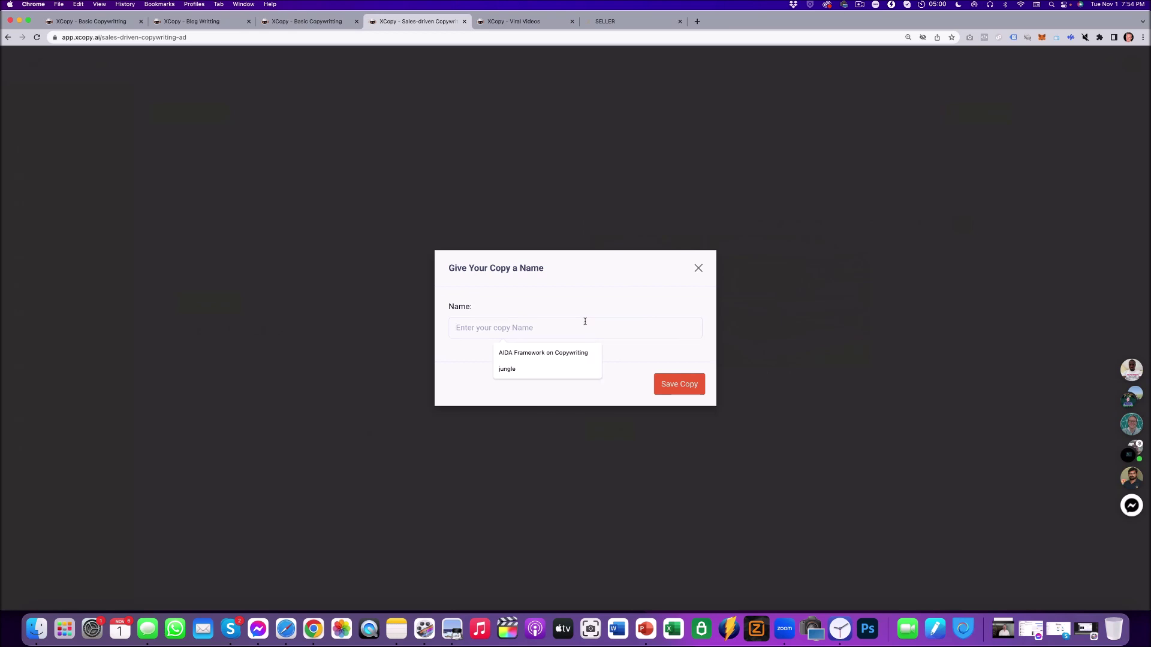
type("villa sales ad")
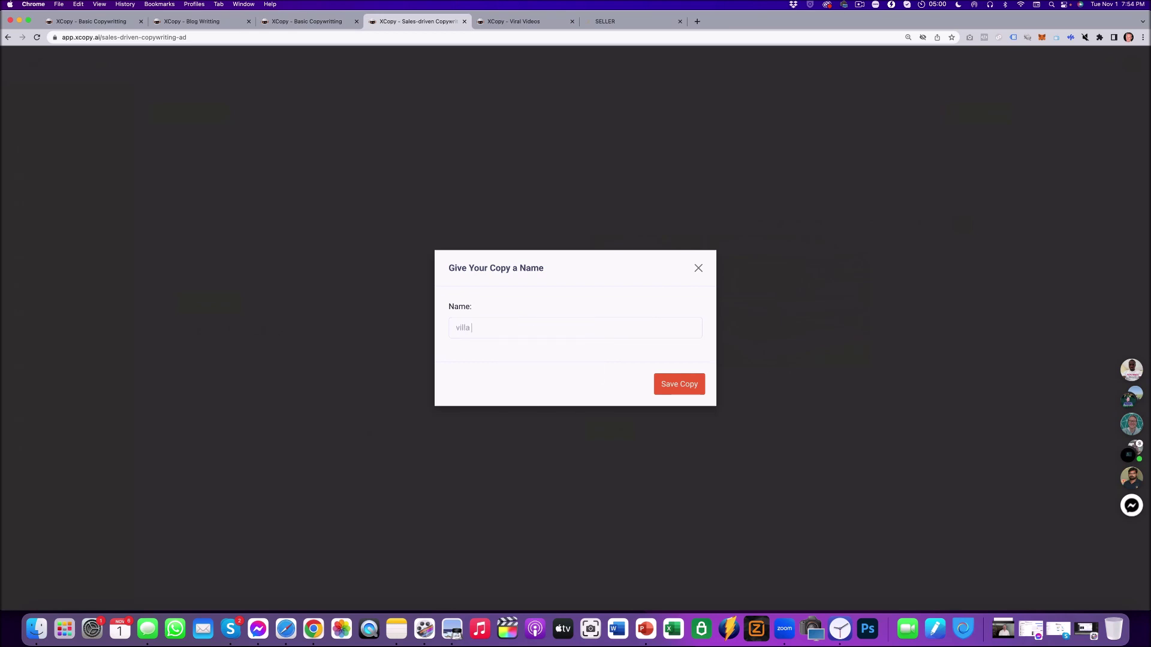
key("Return")
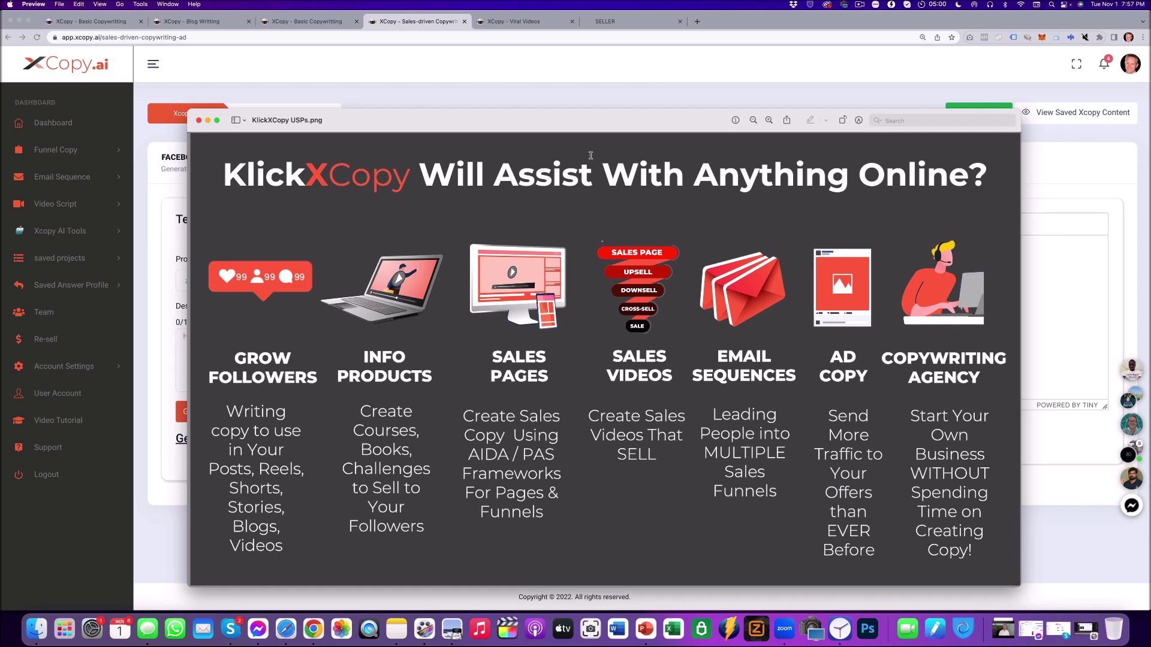
Minimize the KlickXCopy USPs.png Preview window to reveal the empty Facebook Ad form
left_click(207, 120)
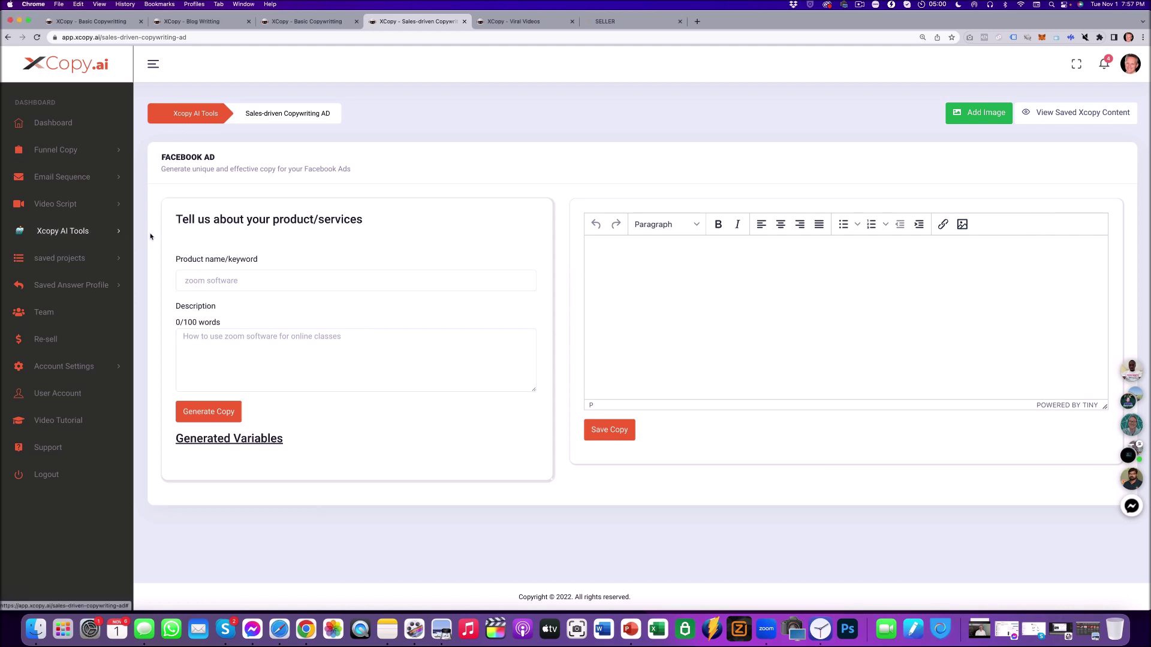
Open the Features to benefits tool from the Basic Copywriting formulas
left_click(118, 234)
left_click(63, 254)
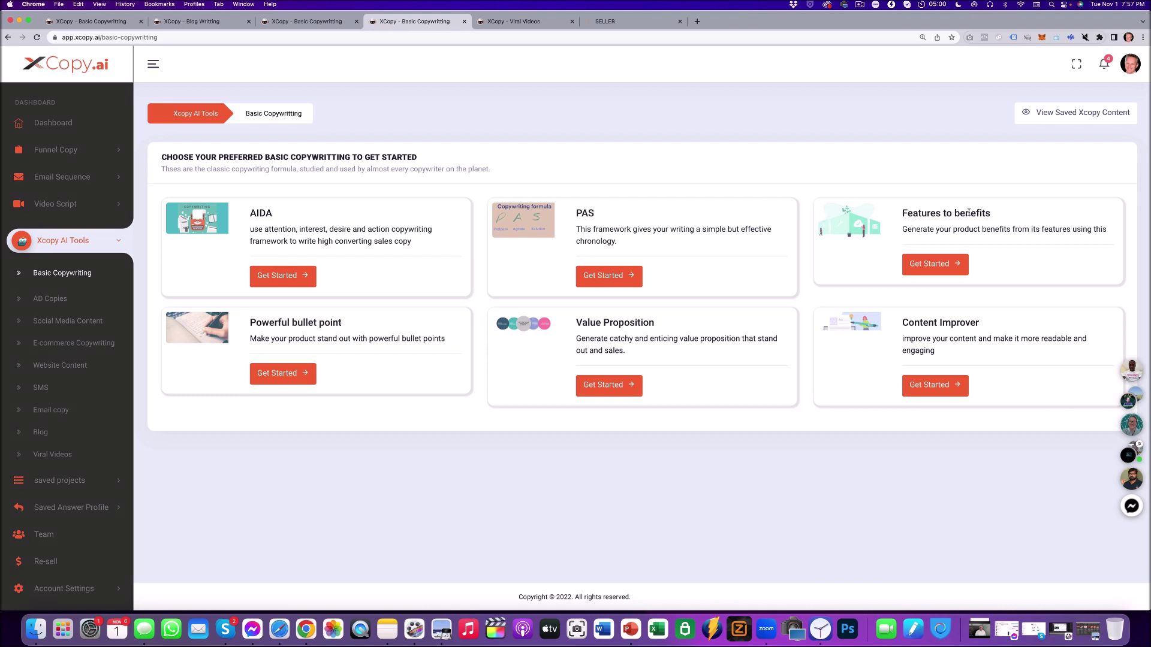
left_click(950, 264)
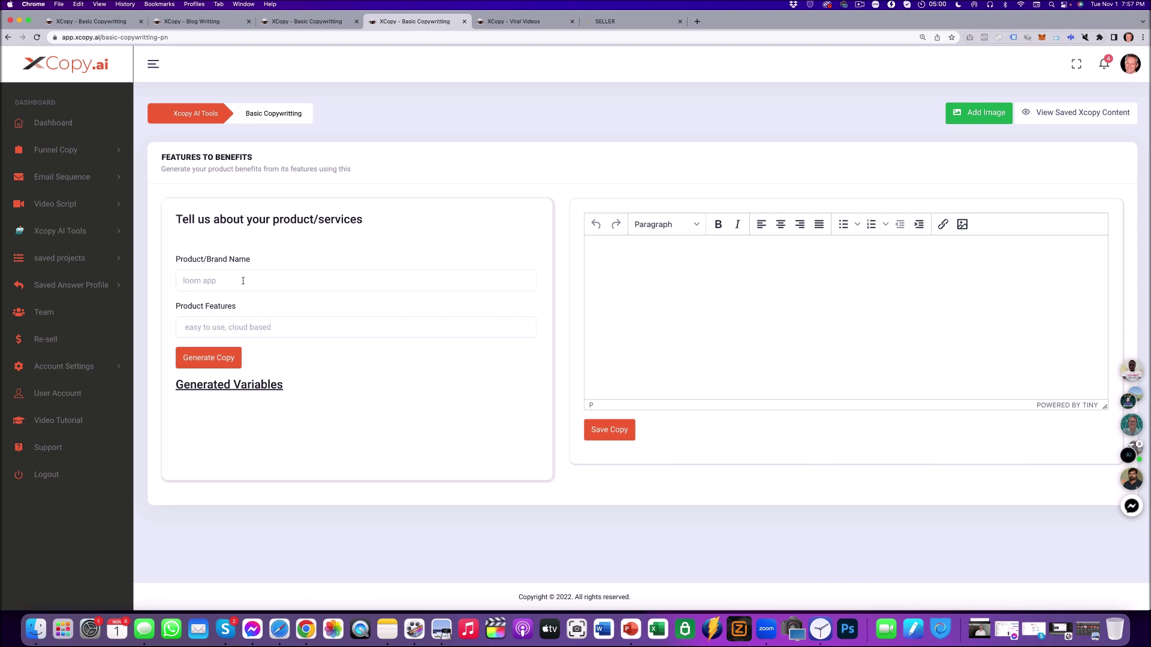
Generate five benefit lines for xcopy.ai, review them, and go back to the formula list
left_click(207, 359)
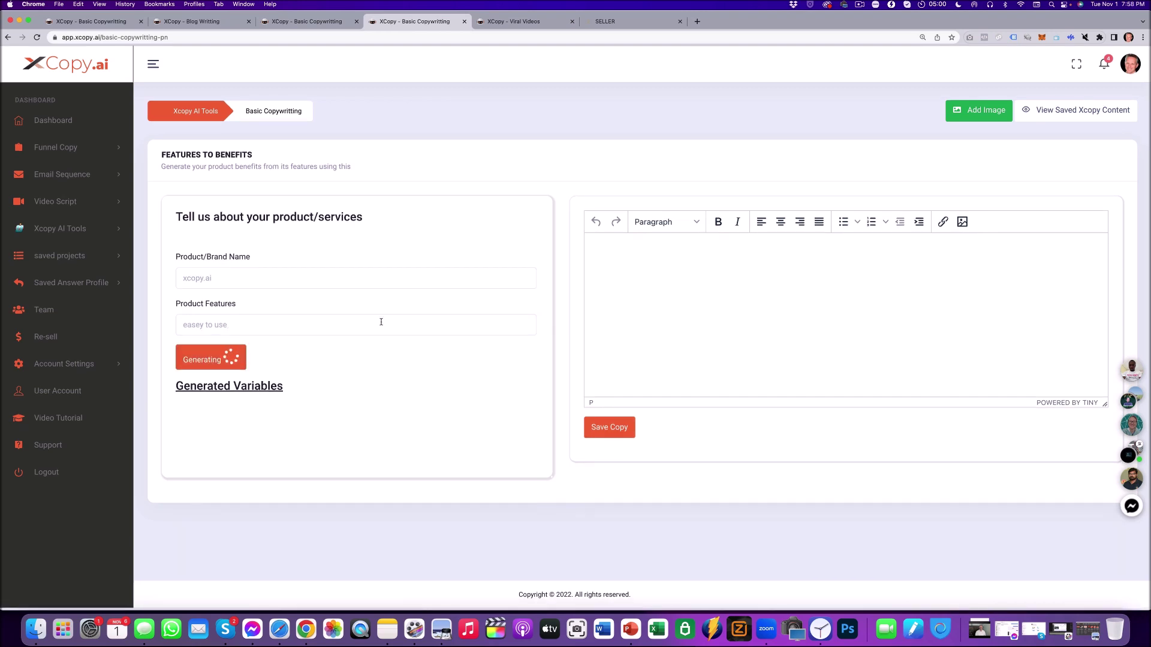
scroll(213, 209, "down", 2)
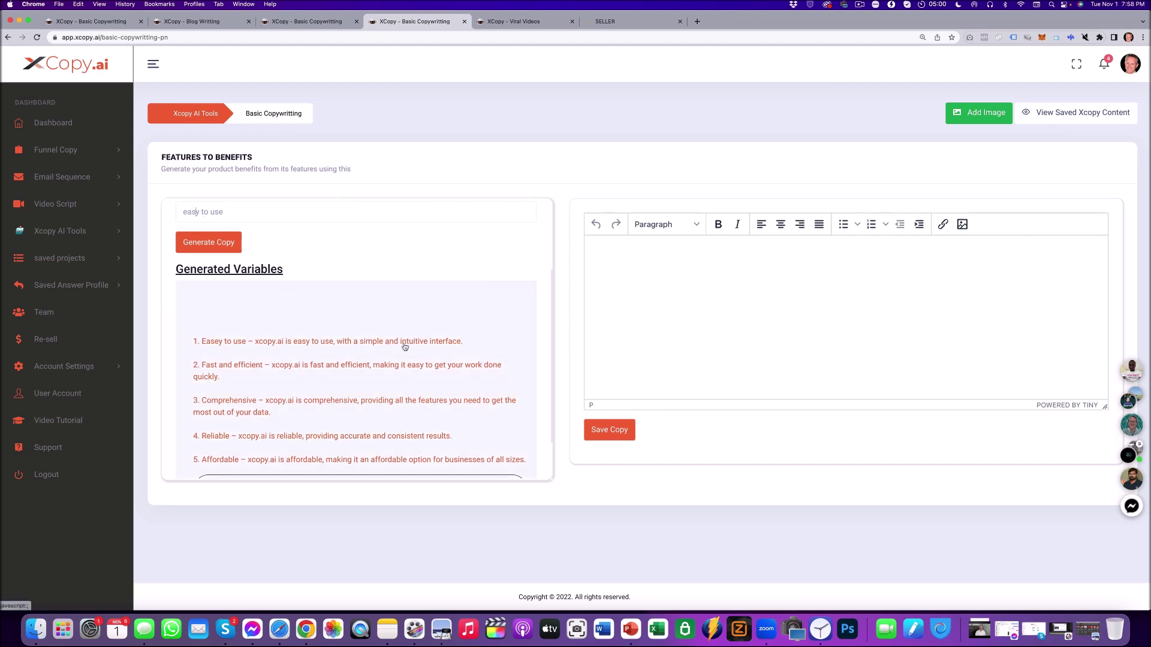
scroll(405, 346, "down", 1)
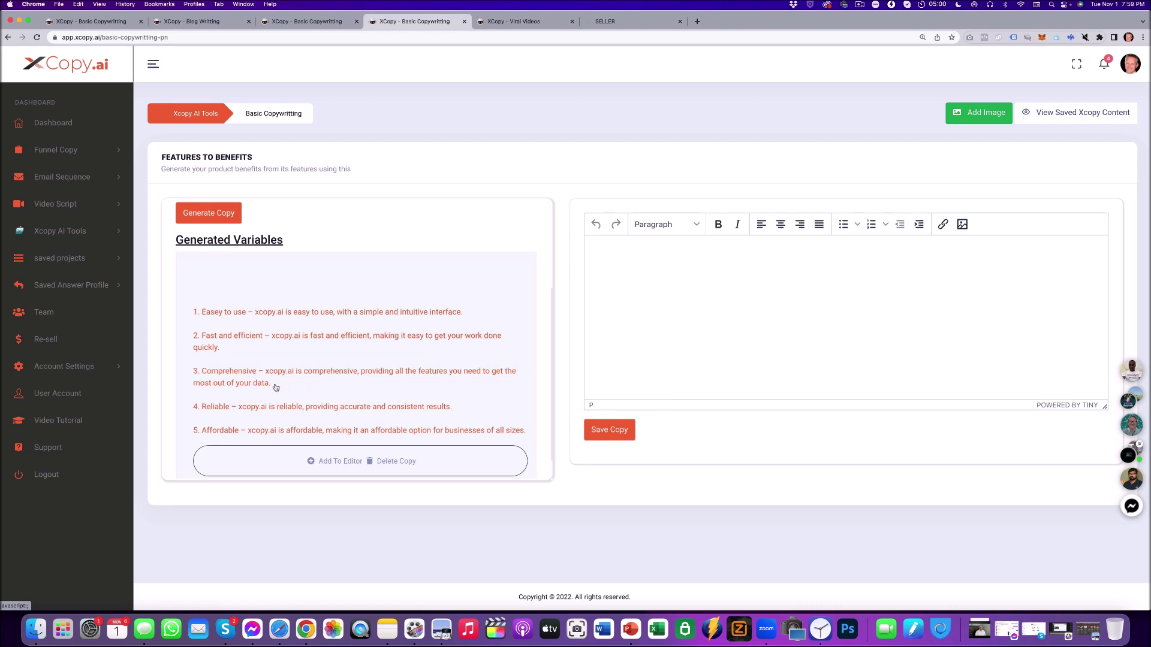
left_click_drag(275, 385, 246, 386)
left_click(97, 233)
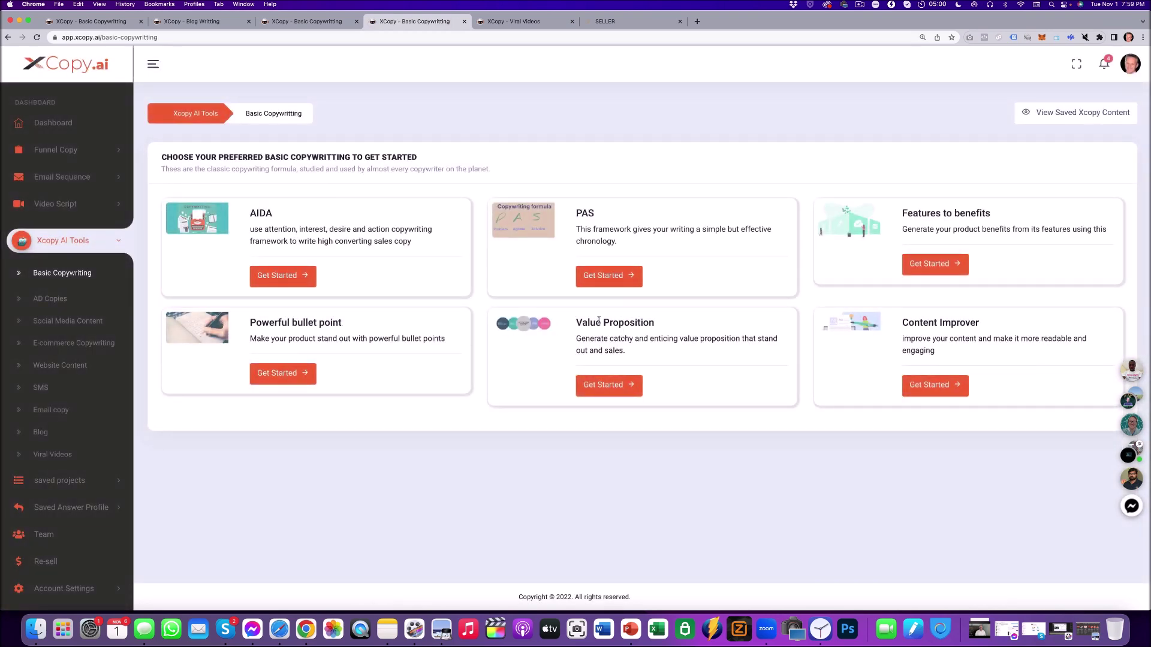
Highlight the Value Proposition and Content Improver headings, then go to the AD Copies tools page
mouse_move(670, 326)
left_mouse_down()
mouse_move(575, 325)
mouse_move(579, 340)
left_mouse_up()
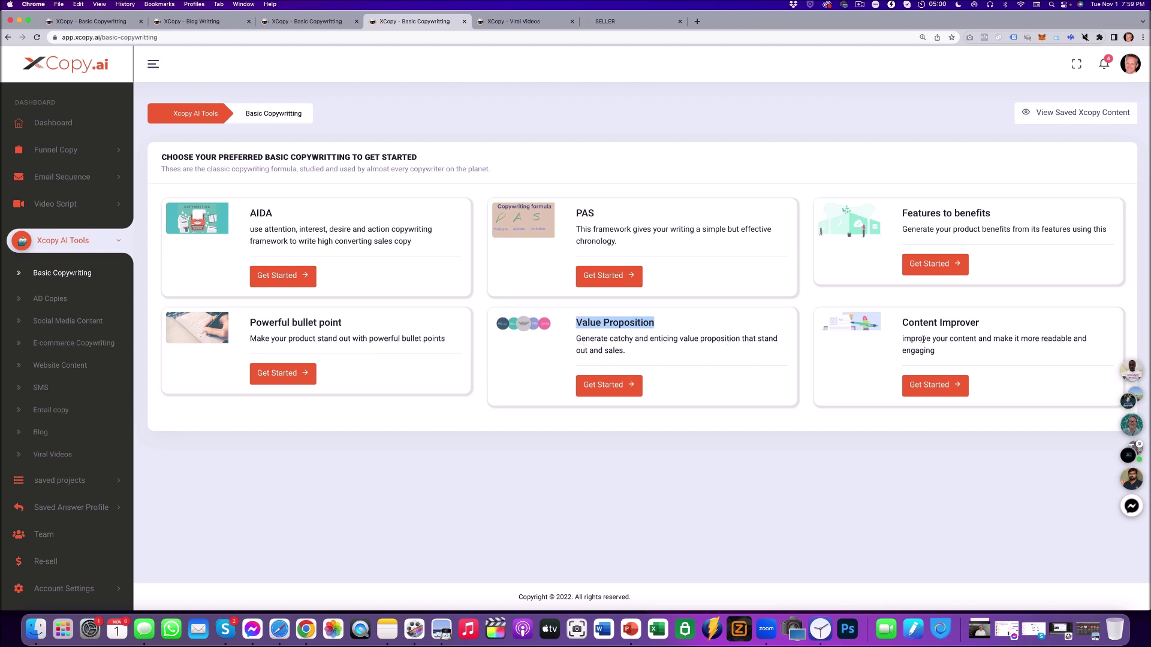
left_click_drag(995, 327, 904, 323)
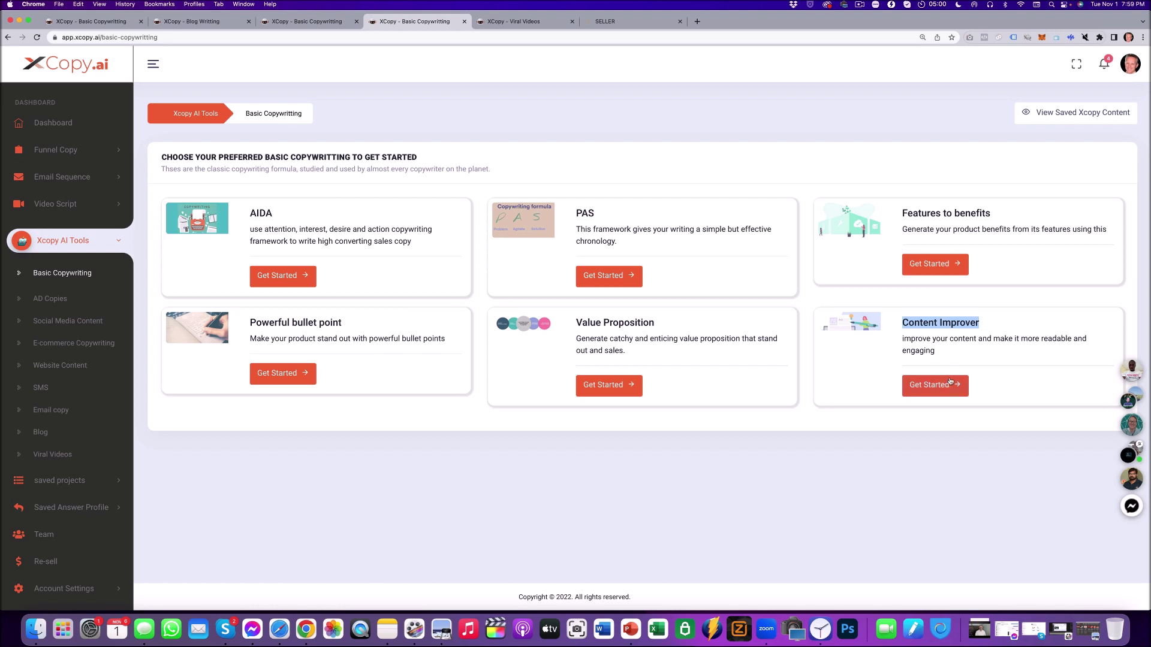
left_click(48, 299)
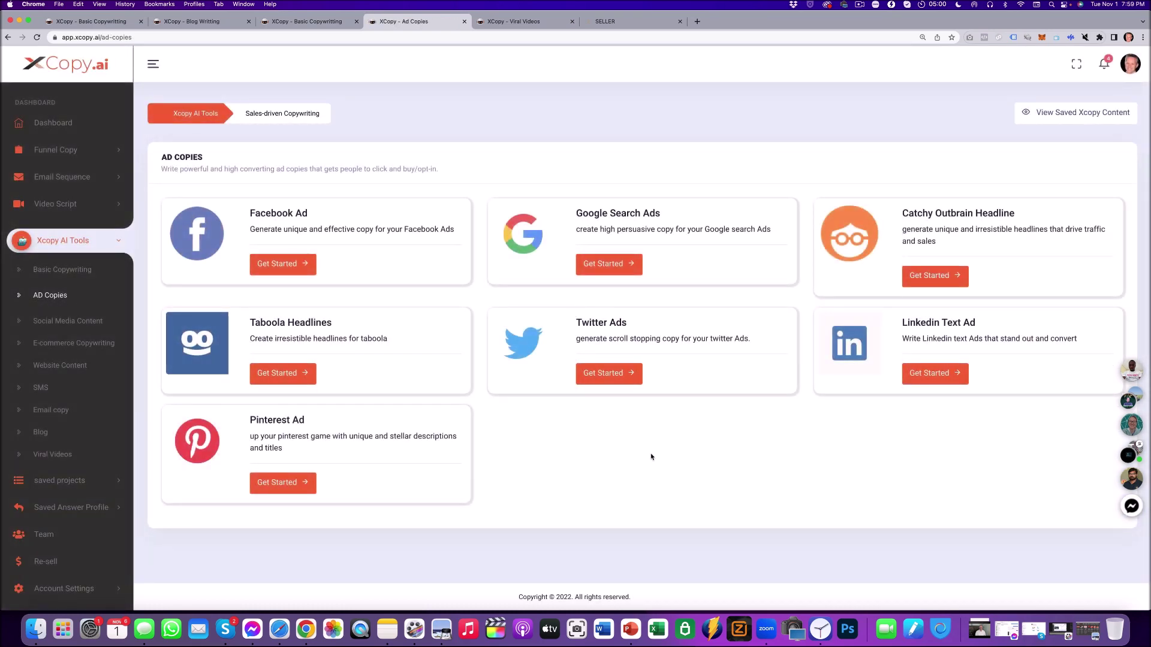
Browse the Social Media Content and E-commerce Copywriting tool pages
left_click(53, 322)
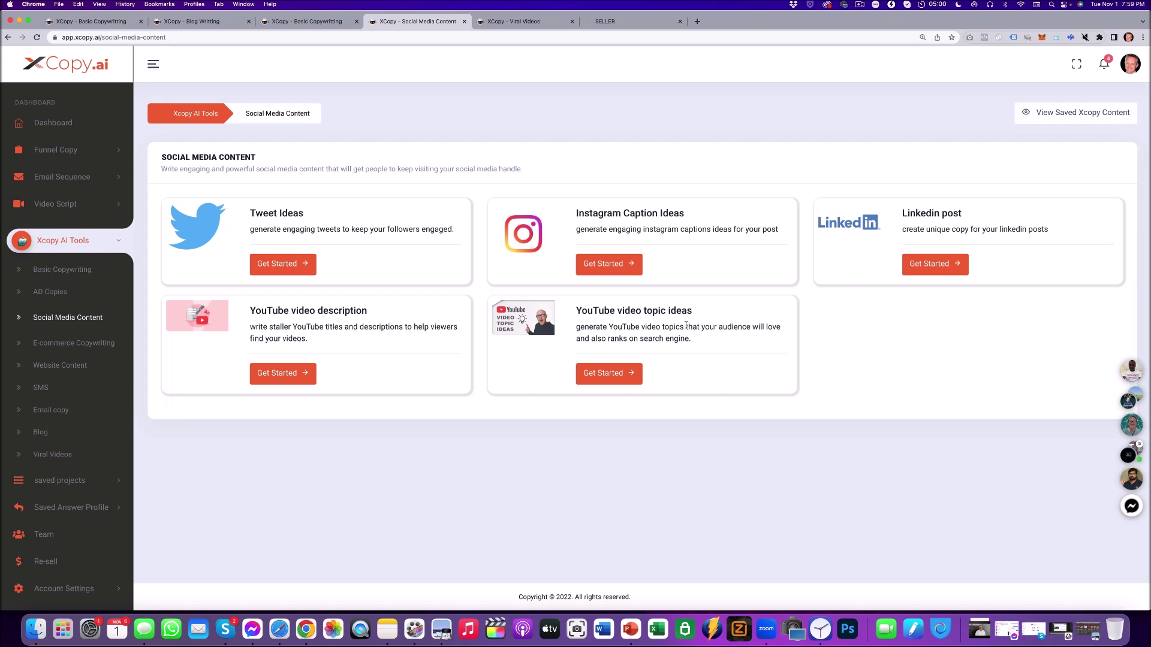
left_click(105, 343)
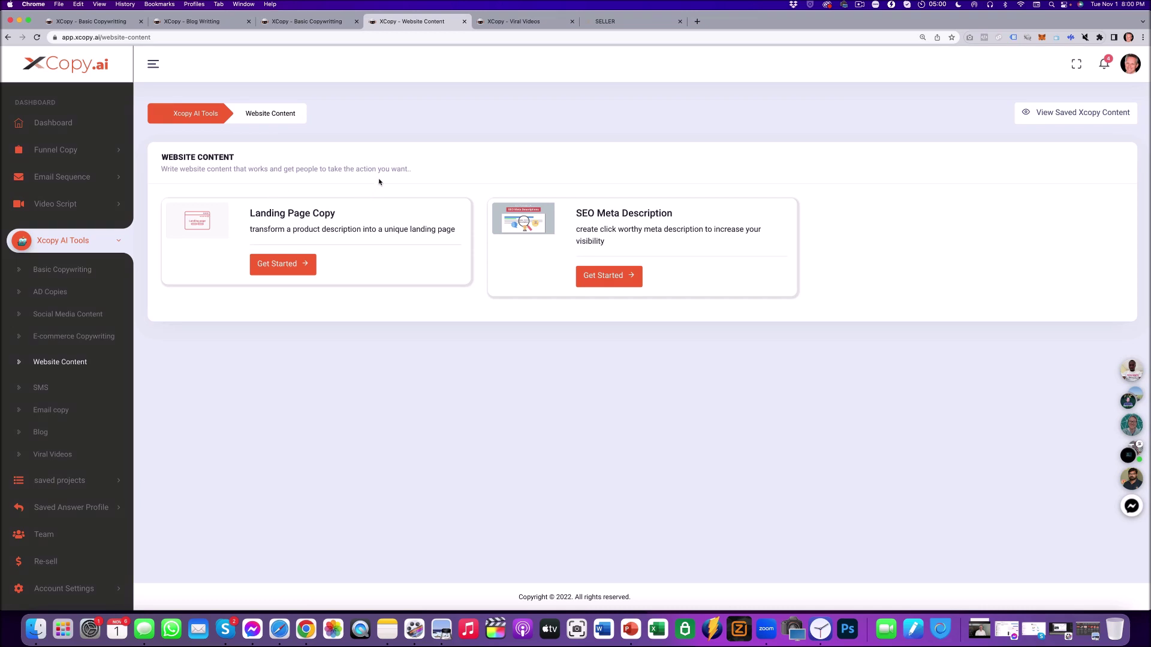
Start Landing Page Copy with product 'diabetes' and description 'how to manage diabetes'
left_click(279, 266)
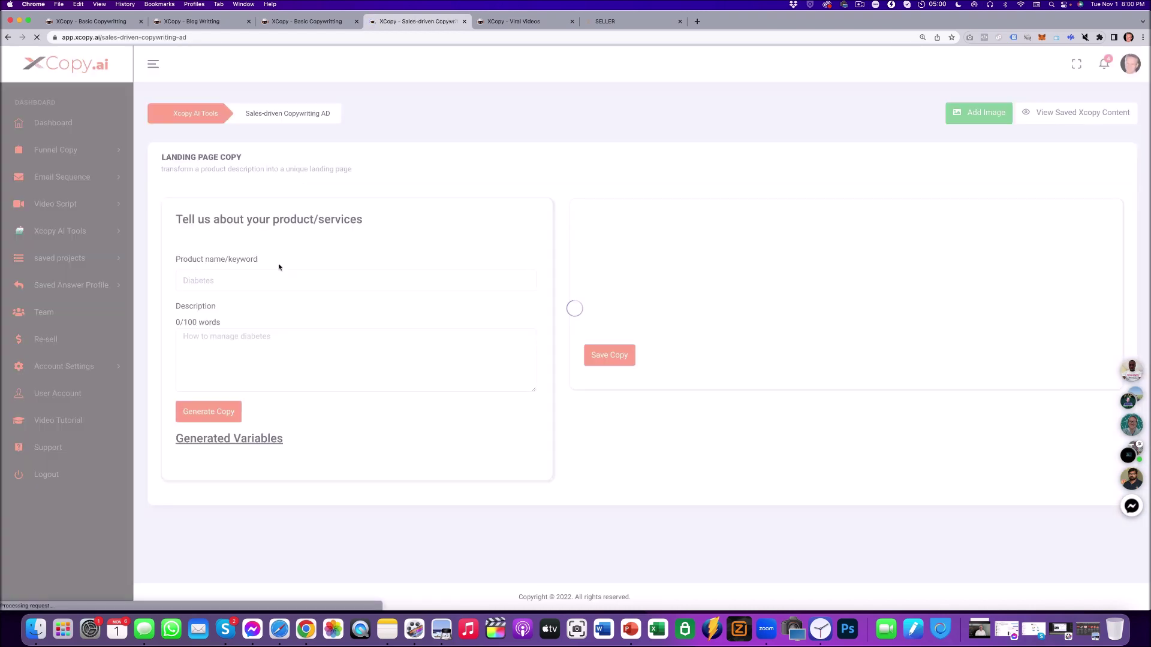
left_click(264, 278)
type("diabetes")
key("Tab")
type("how to mab")
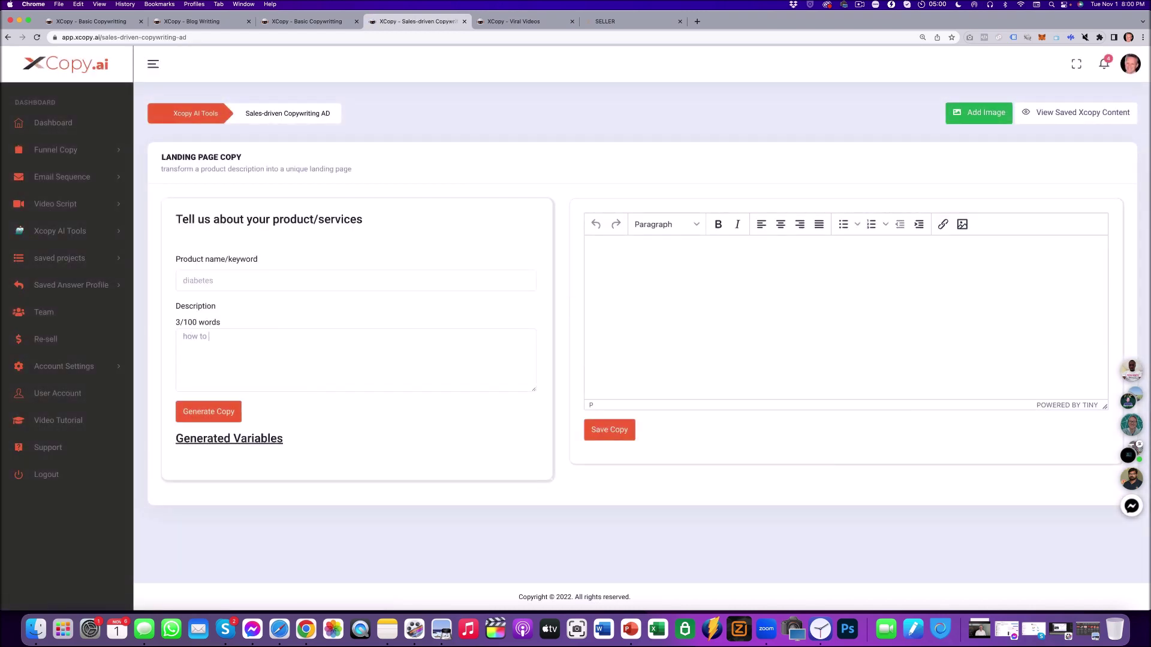
key("BackSpace")
type("nage diab")
type("etes")
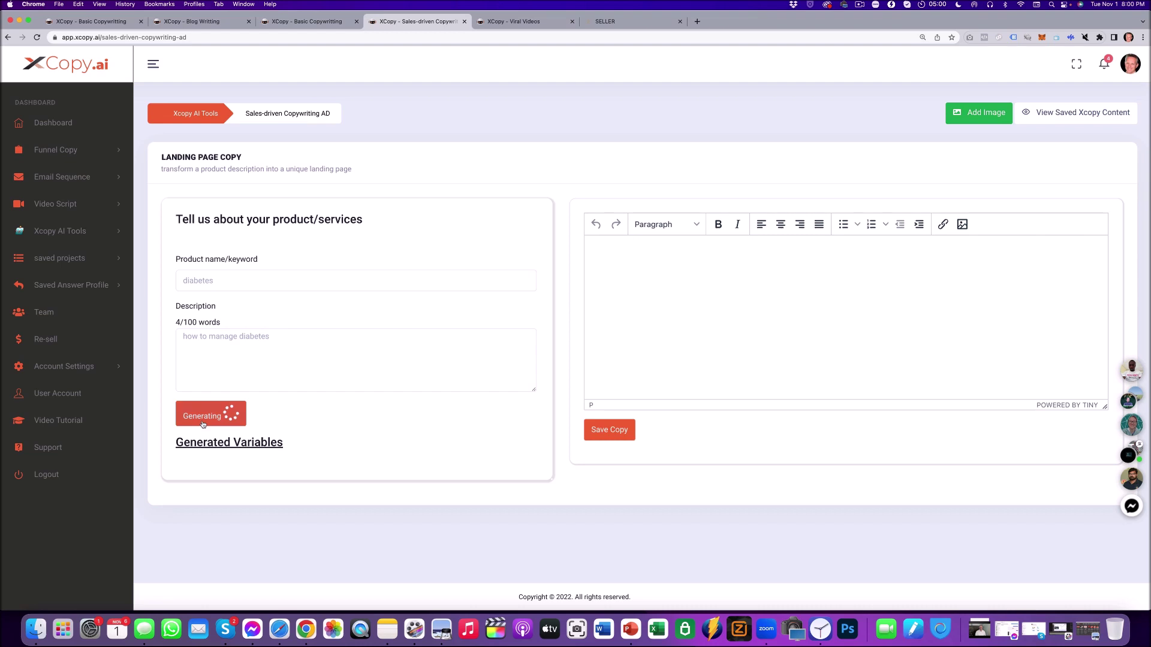
Generate the diabetes landing page copy, add it to the editor, and review it
left_click(232, 411)
scroll(345, 342, "up", 3)
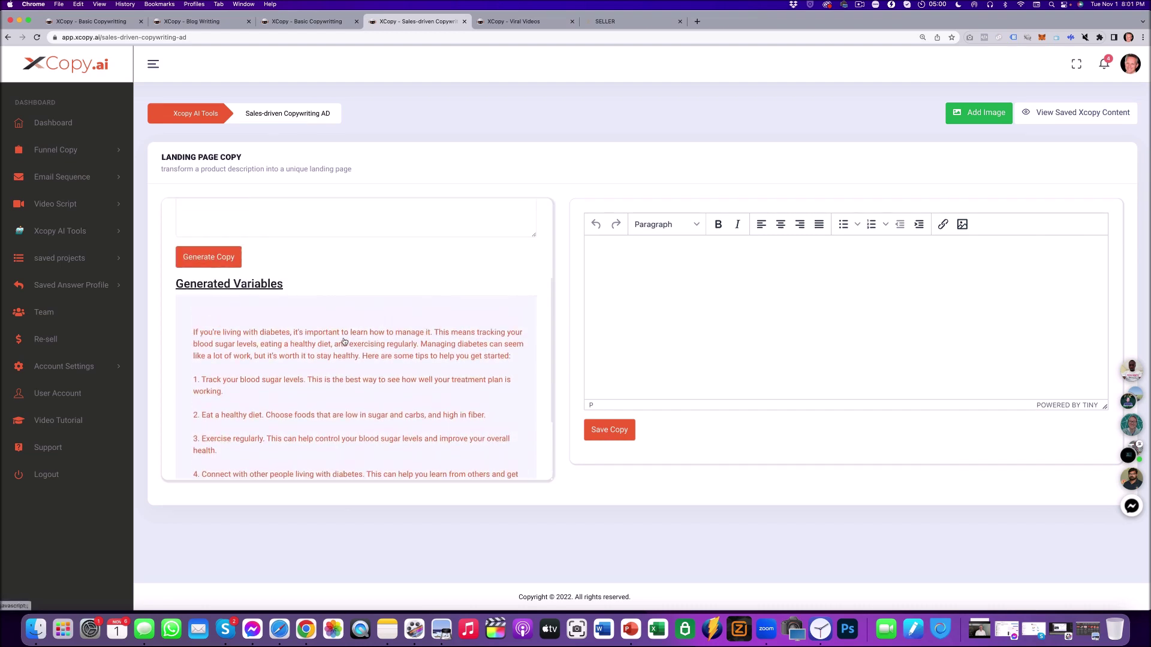
scroll(354, 360, "down", 2)
left_click(341, 472)
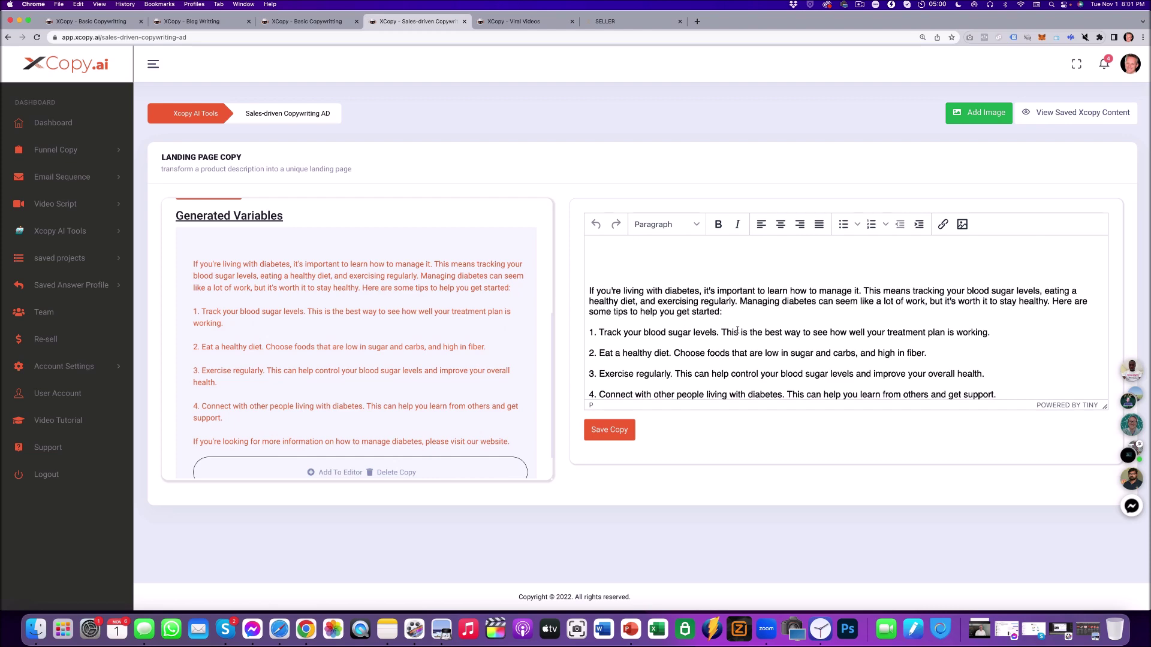
scroll(755, 324, "down", 1)
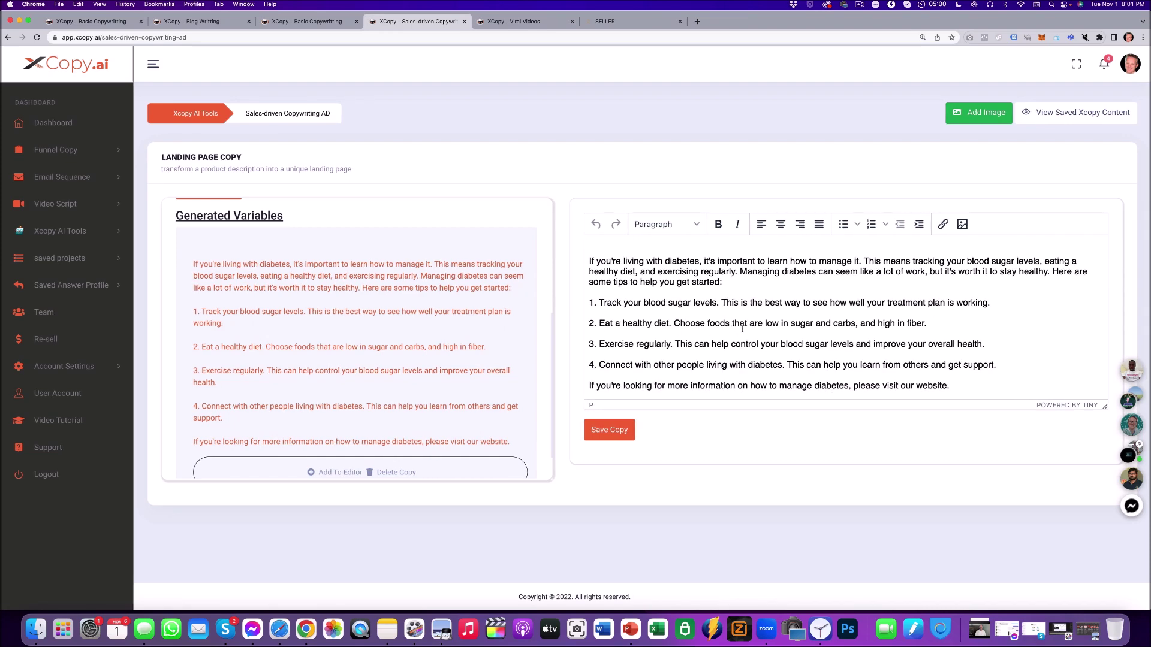
scroll(742, 329, "up", 1)
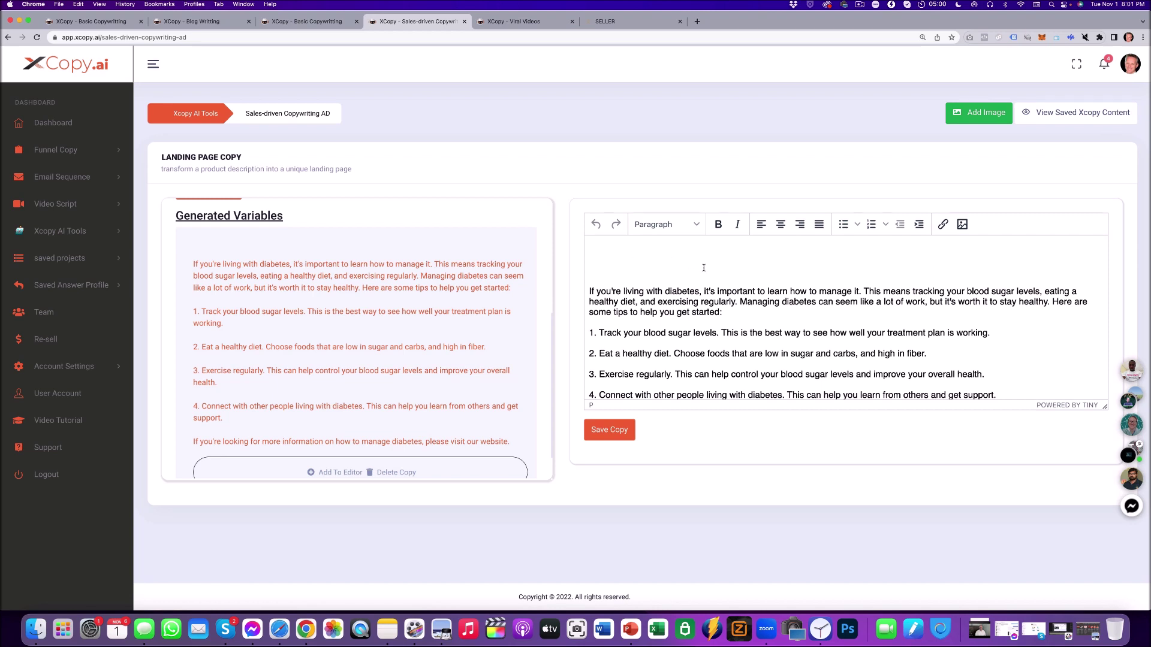
scroll(703, 267, "down", 1)
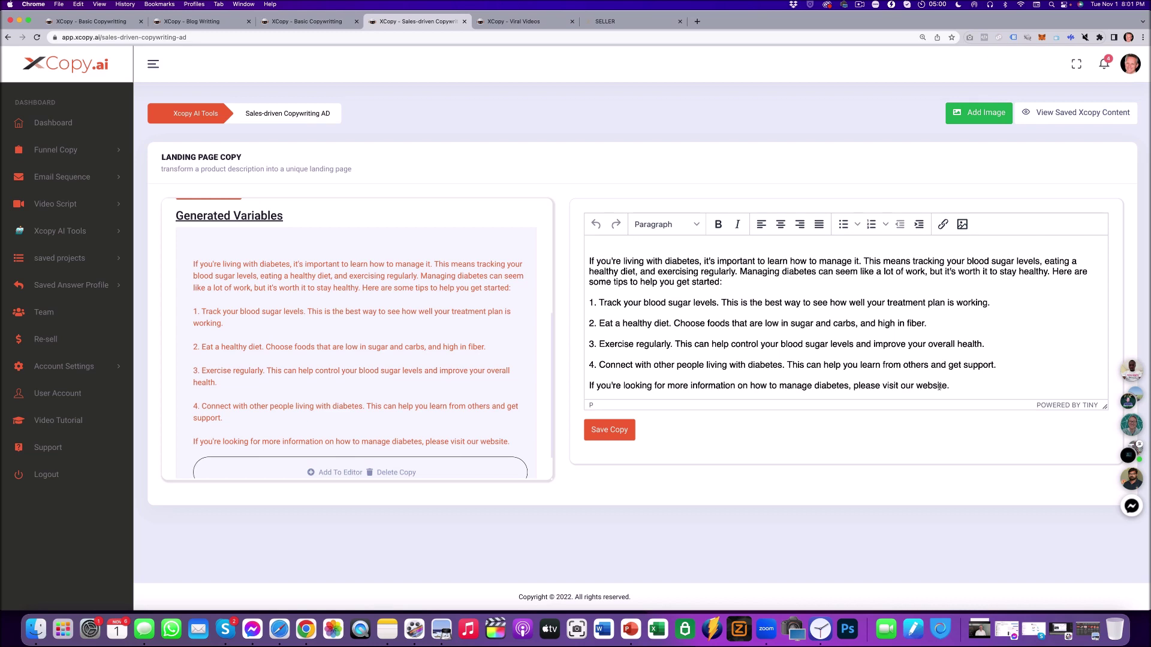
left_click_drag(938, 387, 855, 389)
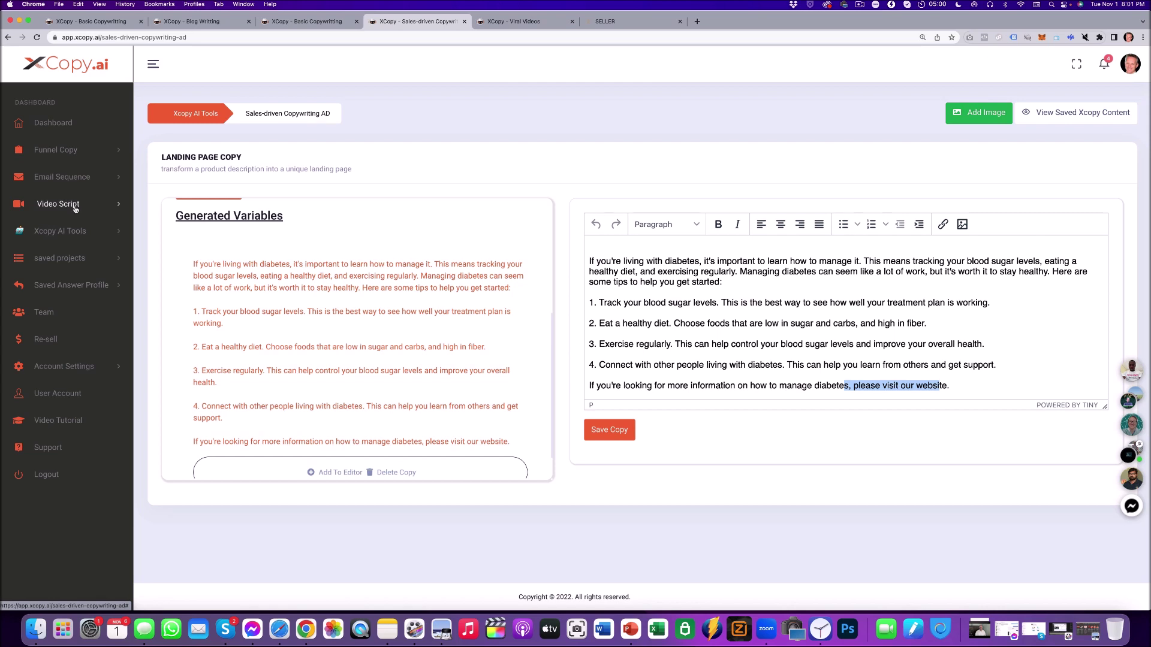
Move through the SMS and Blog tool pages to the Viral Videos script tools
left_click(72, 234)
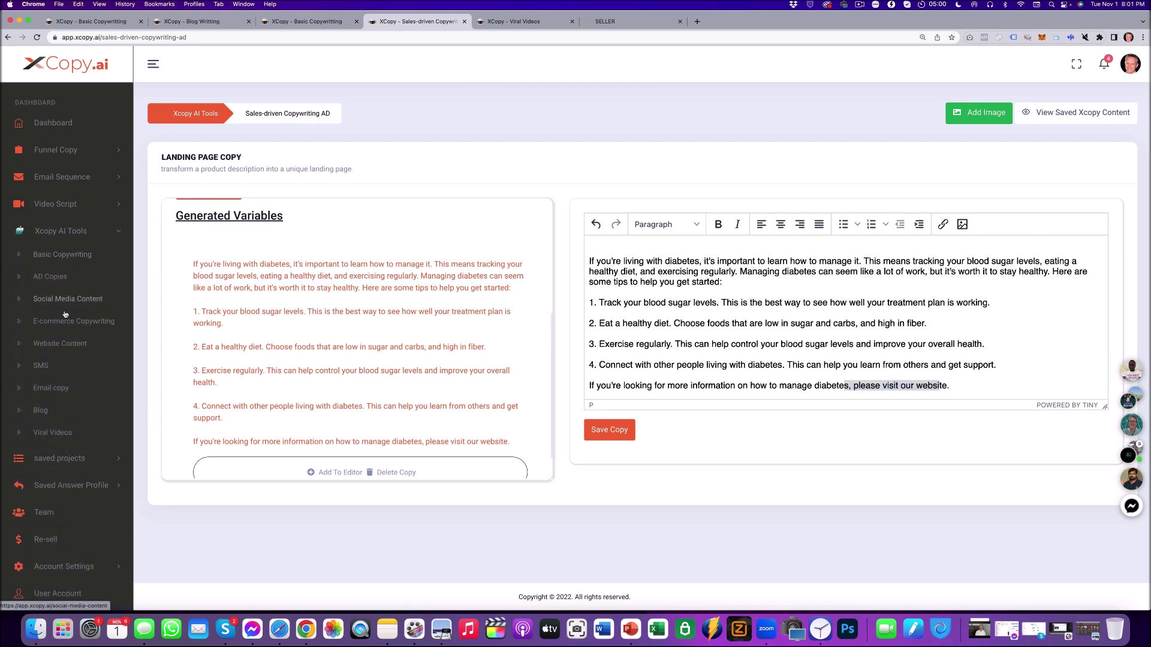
left_click(41, 365)
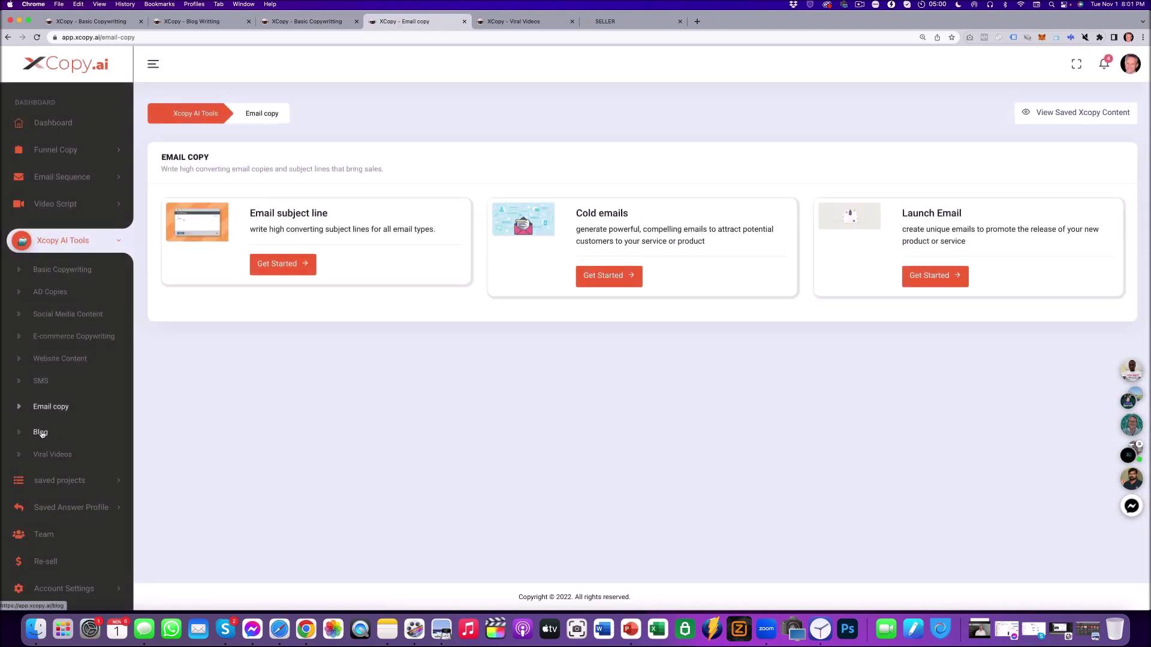
left_click(41, 434)
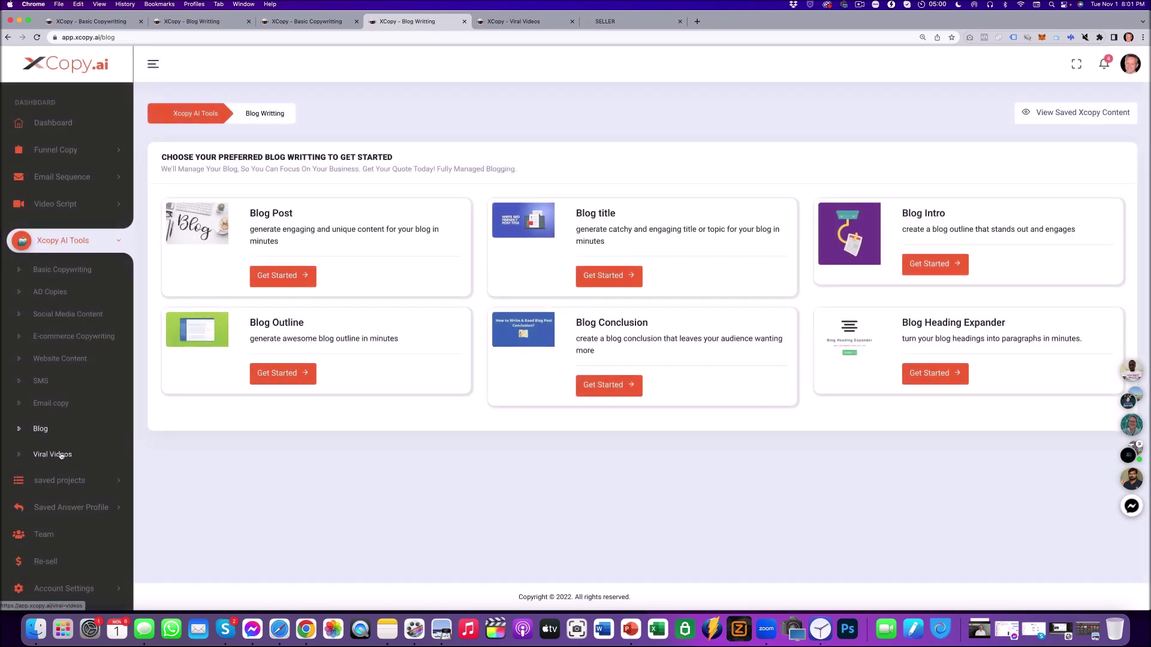
left_click(60, 456)
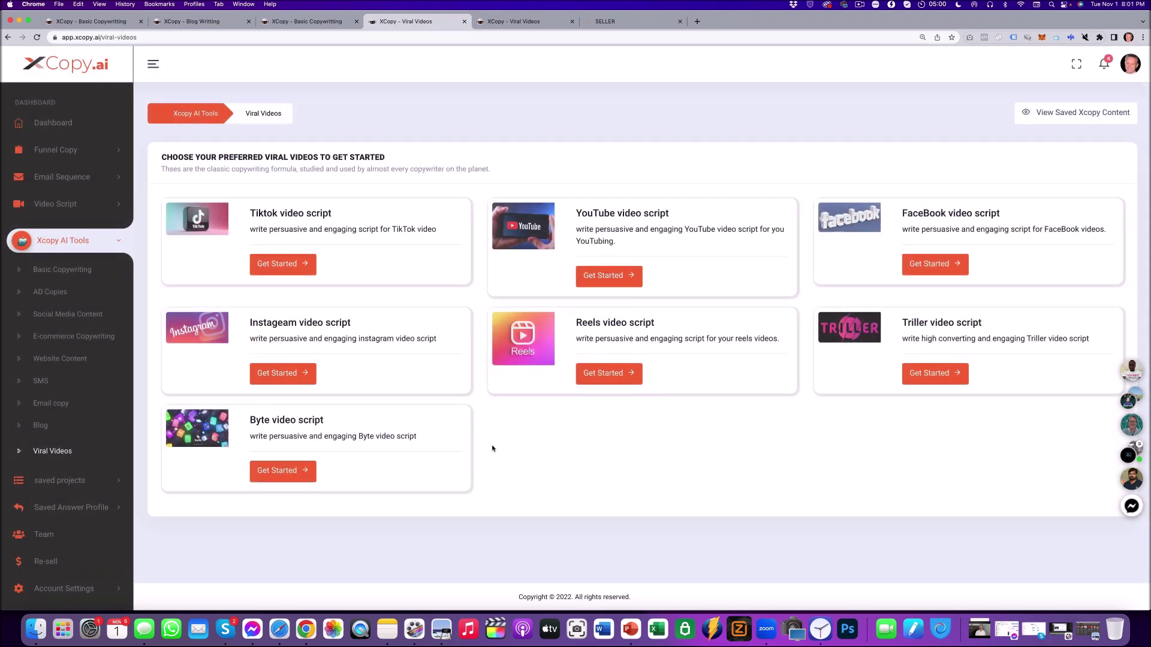